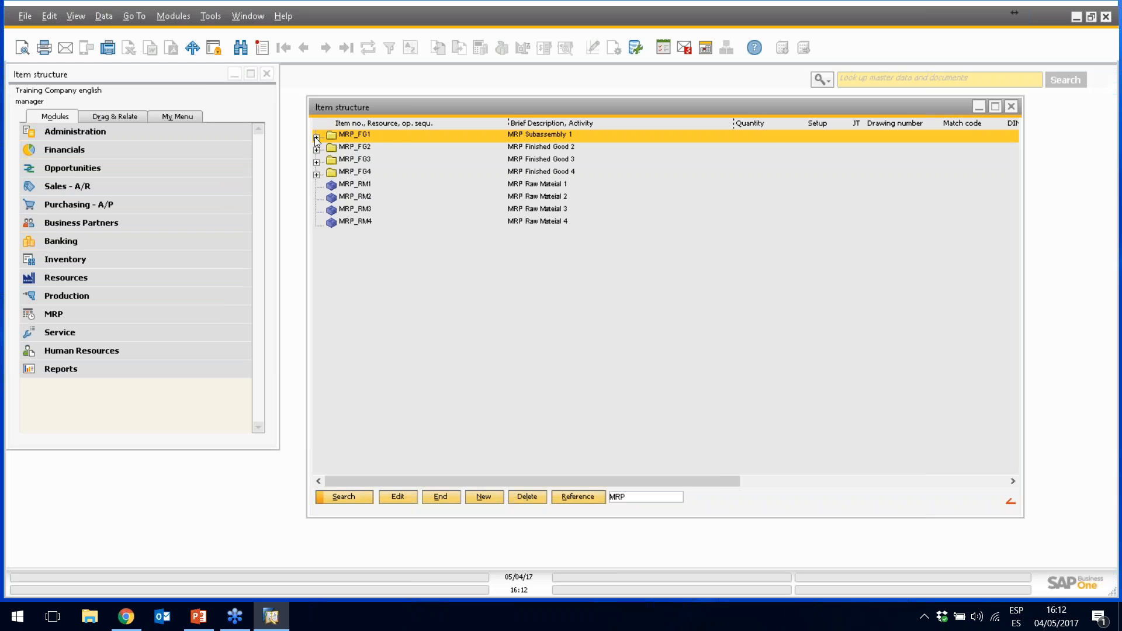
Expand the item structures of MRP_FG1, MRP_FG2 and MRP_FG3, including the MRP_FG1 subassembly inside MRP_FG3, to examine their materials and routings
click(315, 138)
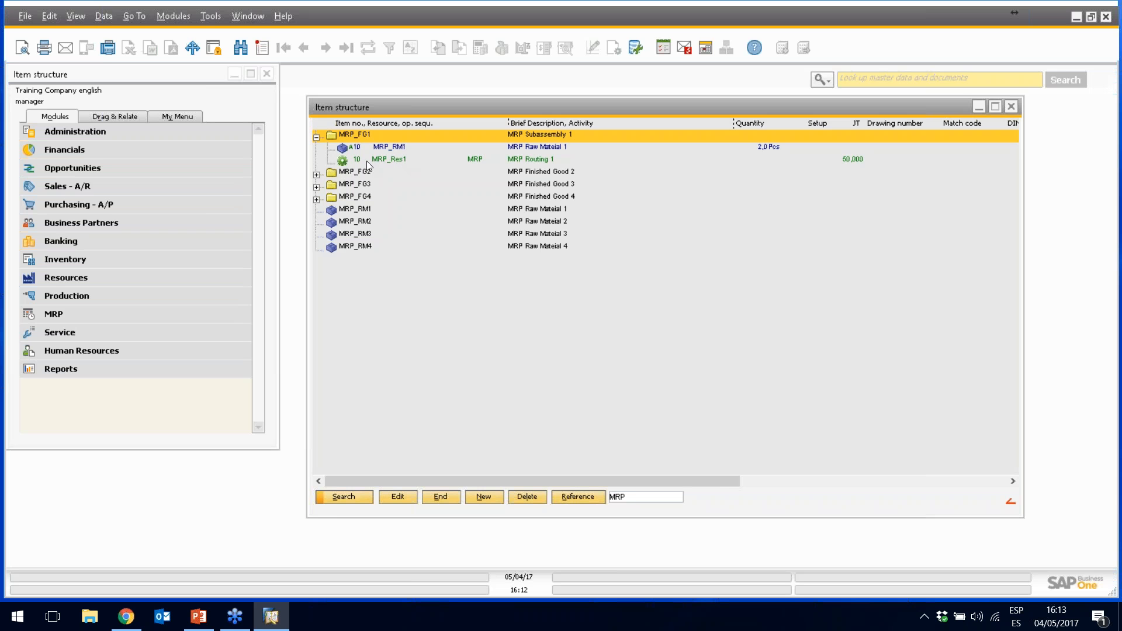
click(316, 175)
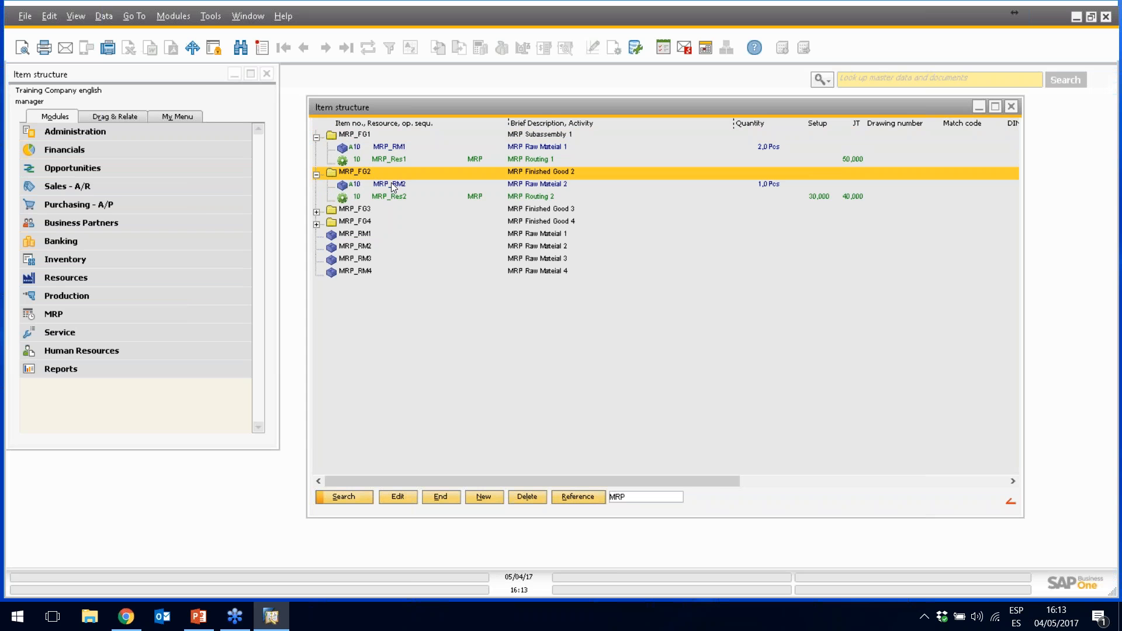
click(315, 212)
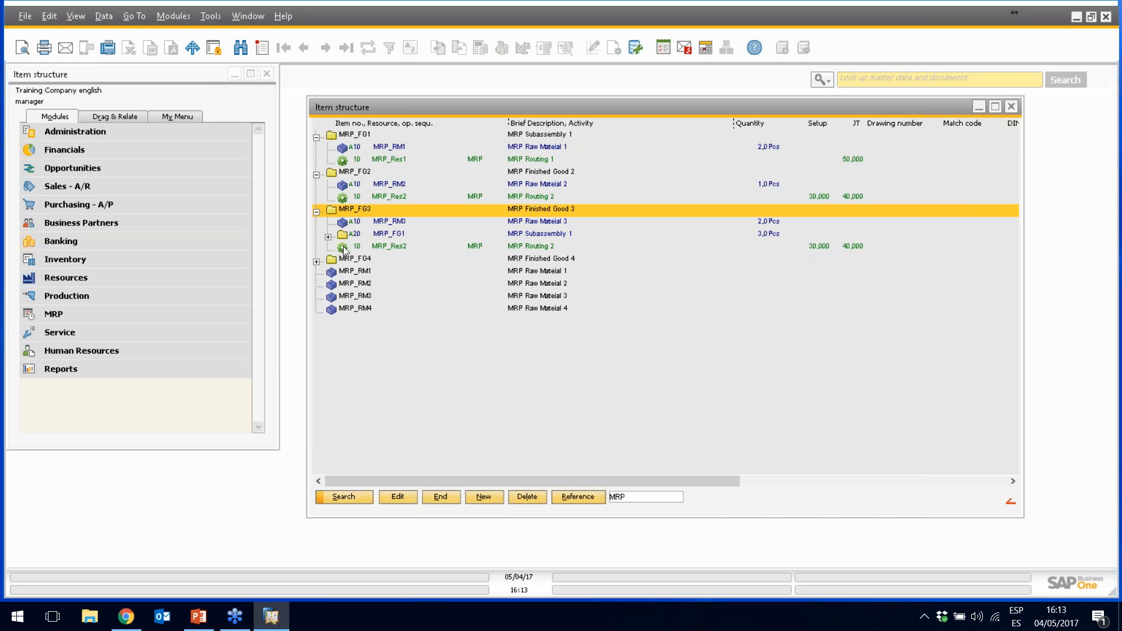
click(328, 237)
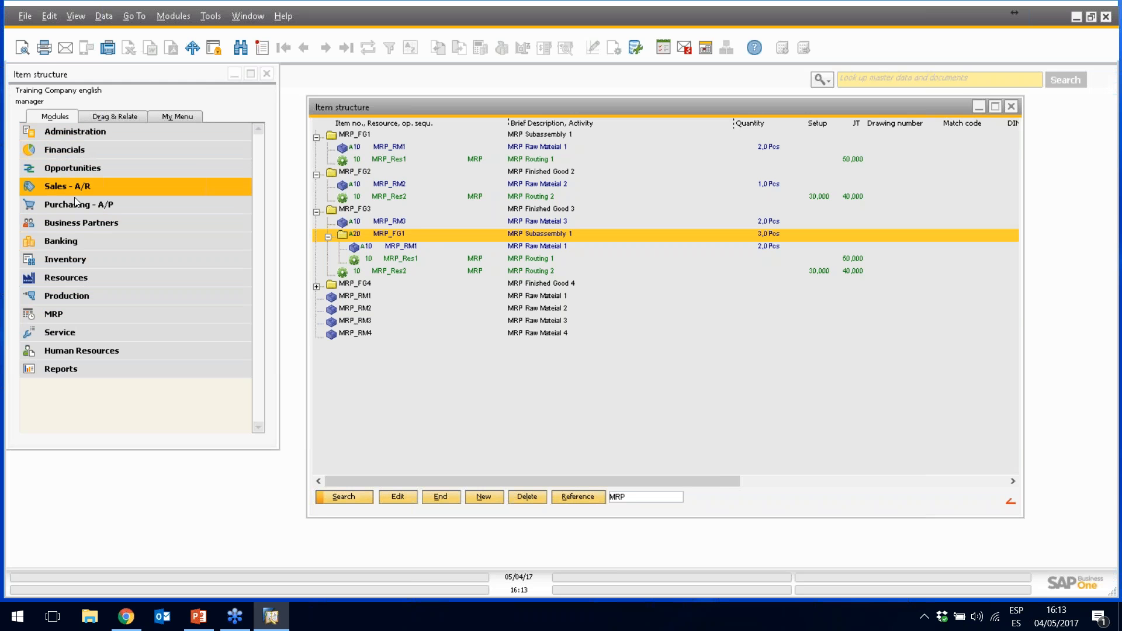
Open the MRP Wizard overview and select the MRP - Minimum Inventory scenario
click(58, 313)
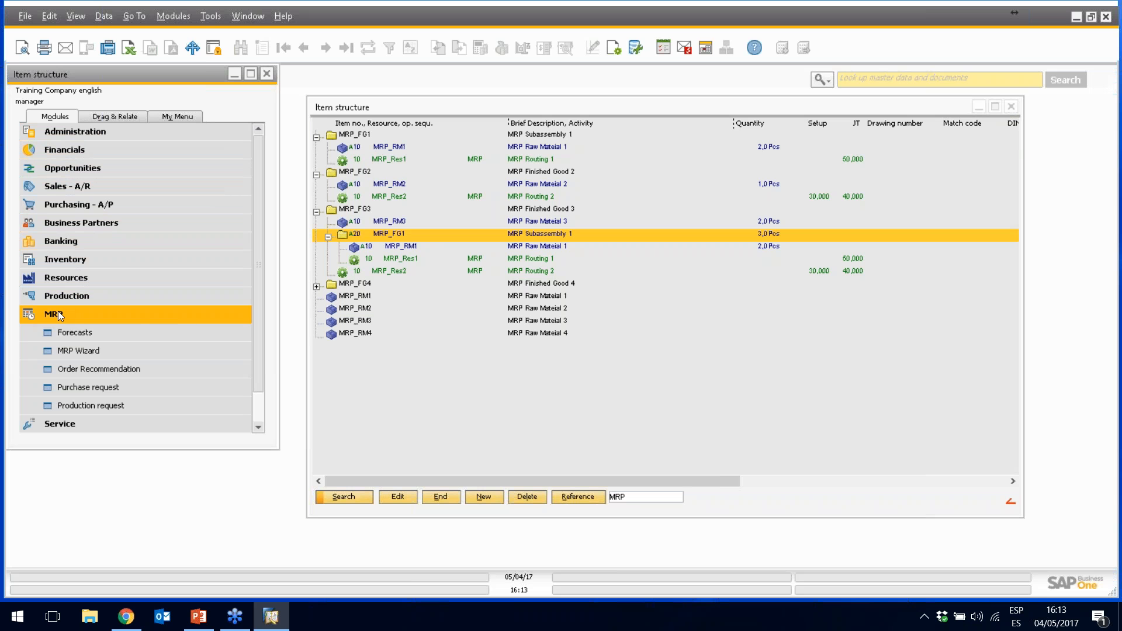
click(75, 350)
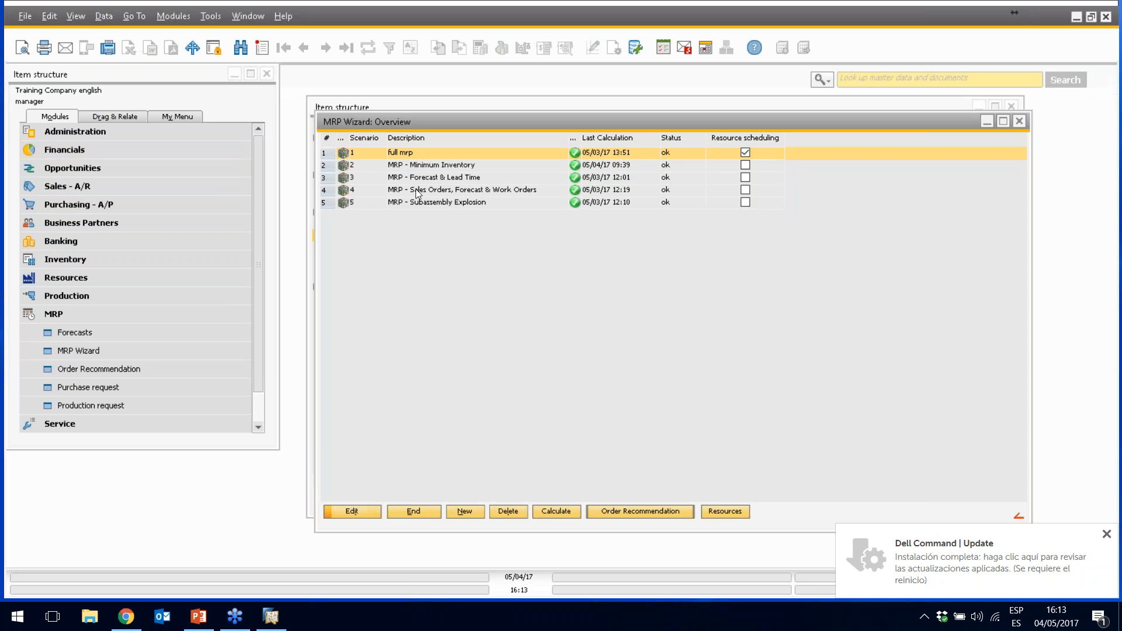
click(419, 167)
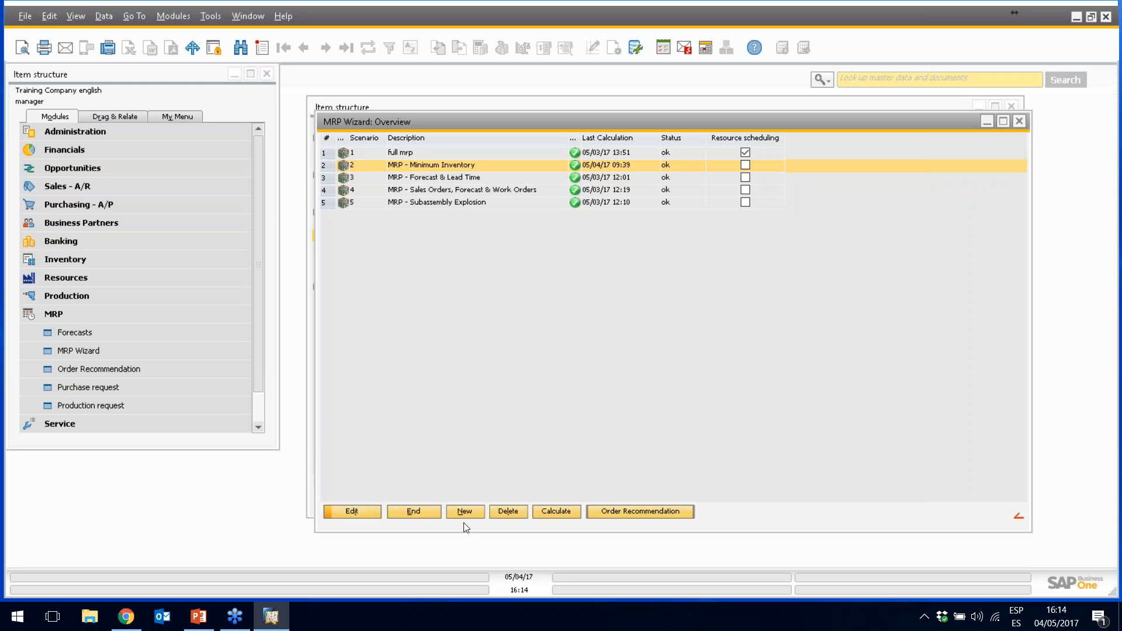
Open the Minimum Inventory scenario, review its order recommendation intervals with Week kept, and close it without saving
click(354, 511)
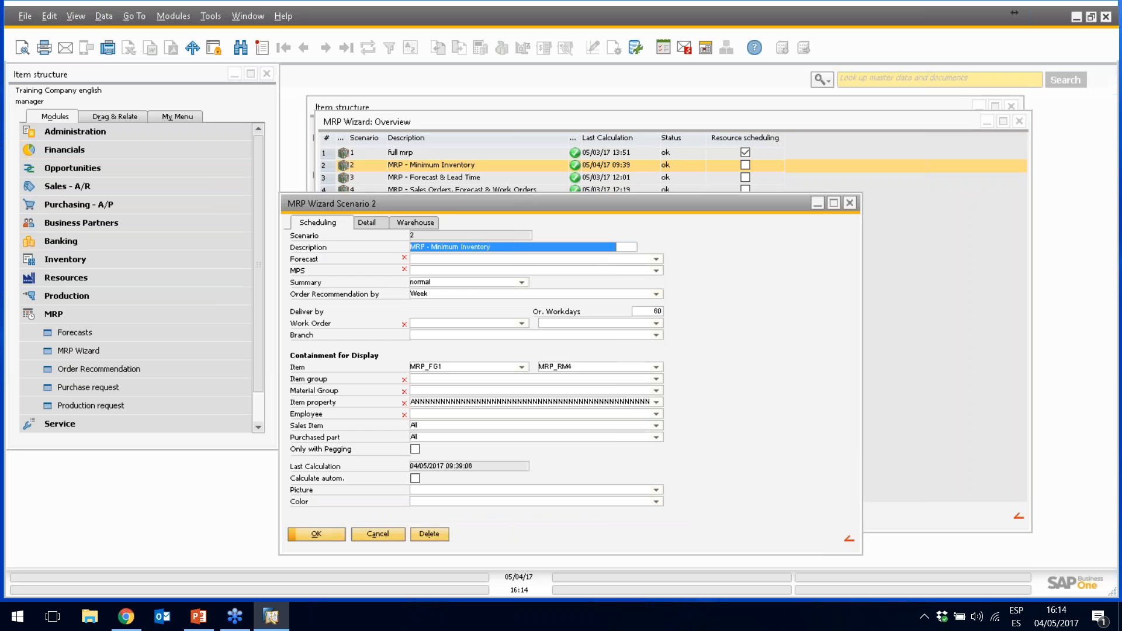
drag(457, 208, 524, 157)
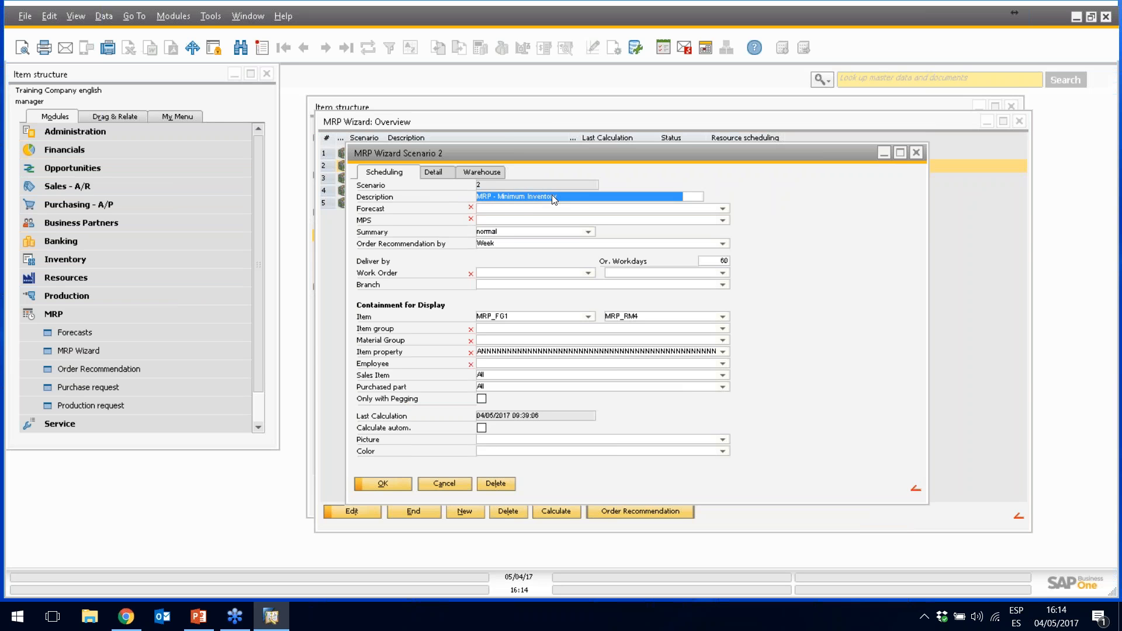
click(551, 197)
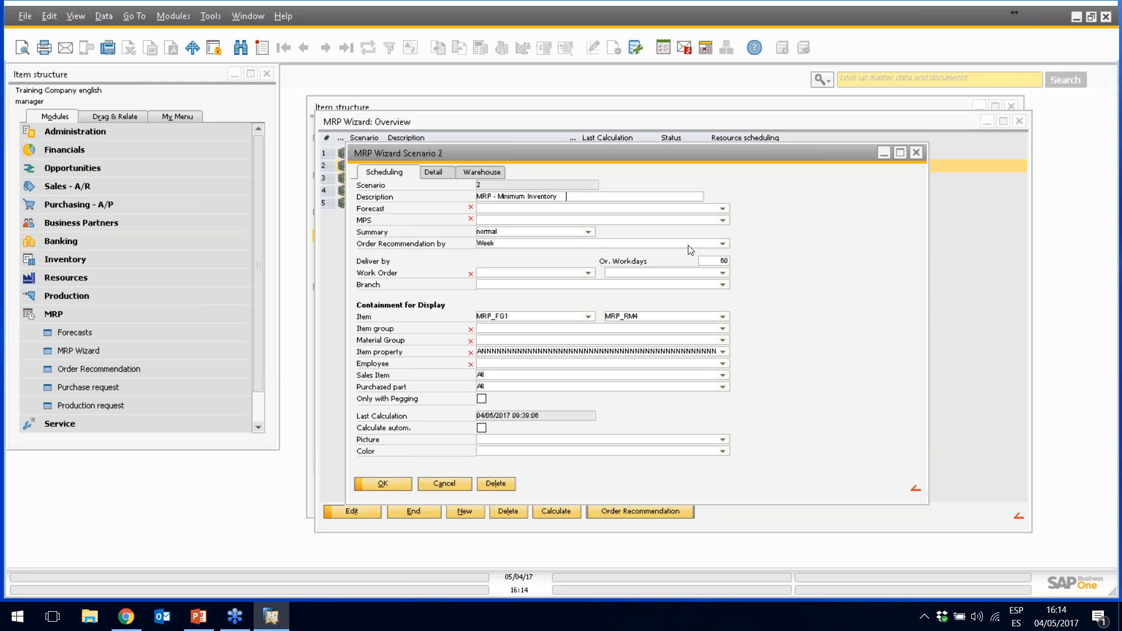
click(722, 245)
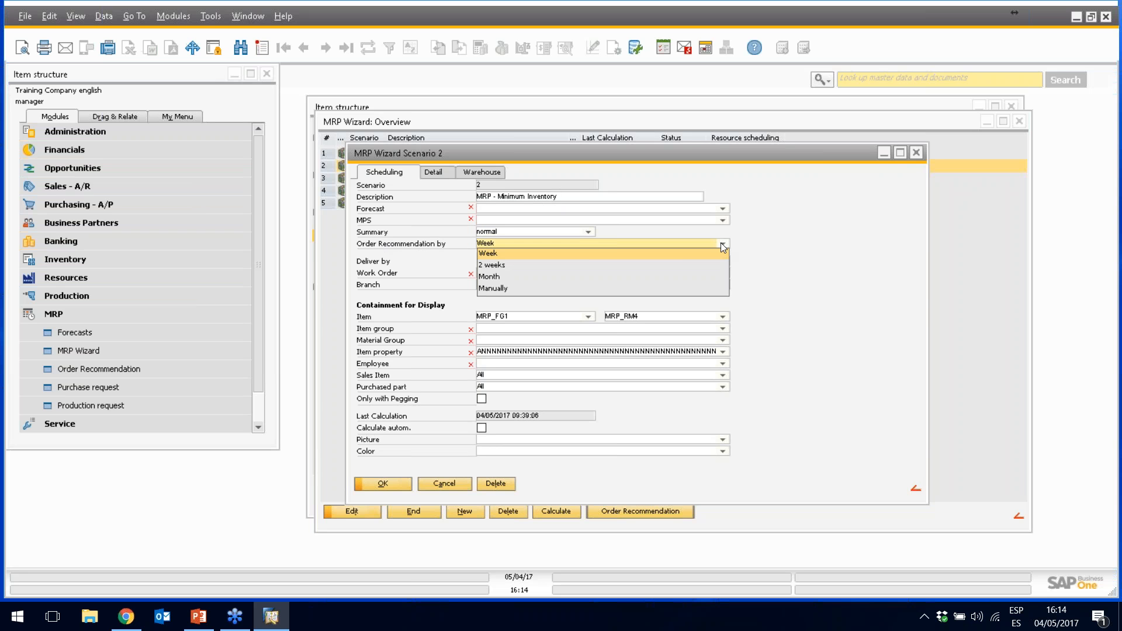
click(693, 253)
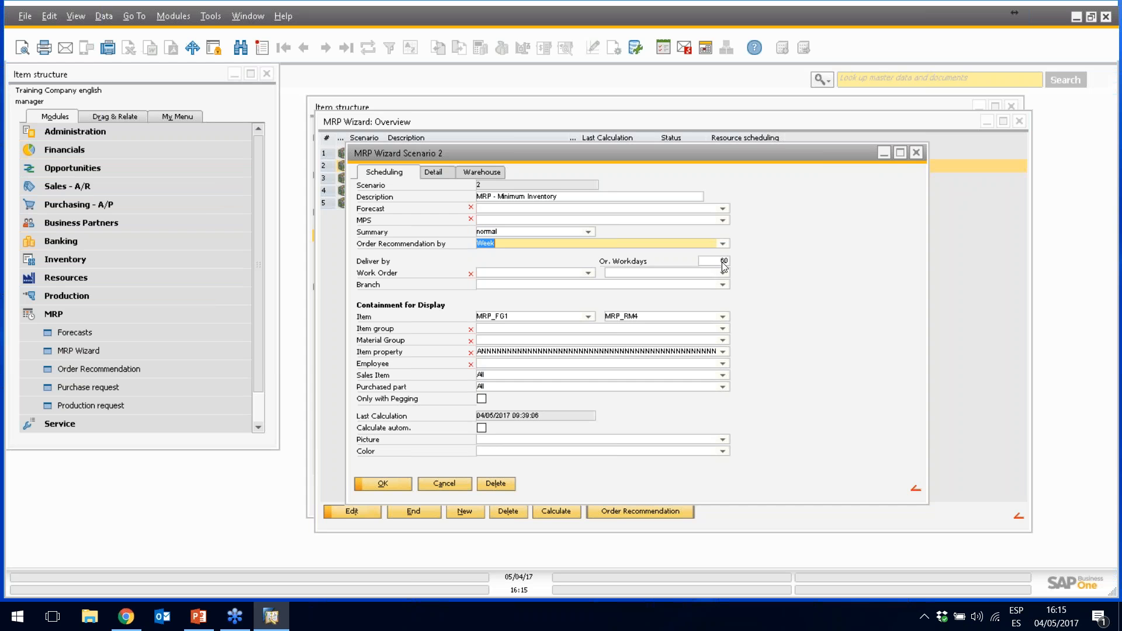
click(460, 483)
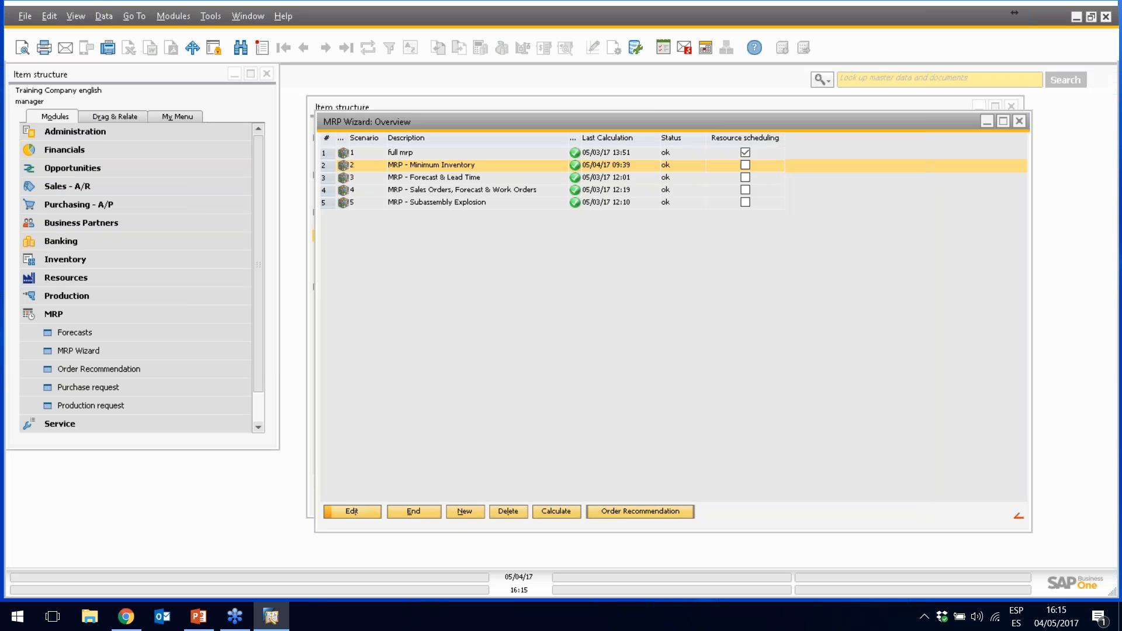
Start a new MRP scenario and set its deliver-by date to 07/31/17
click(465, 511)
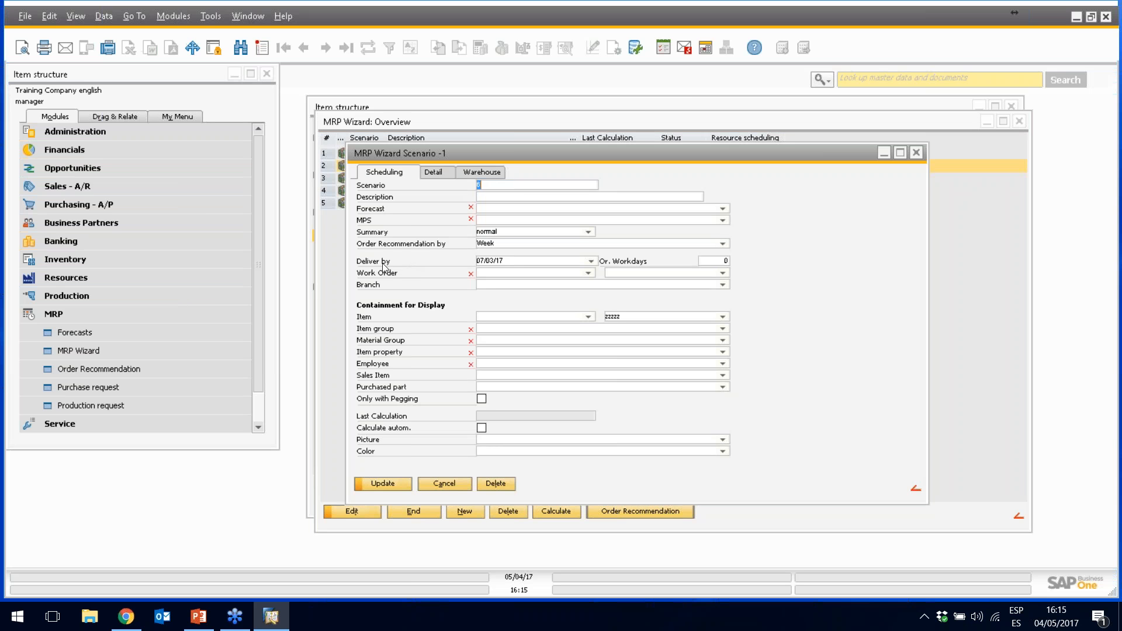
click(506, 261)
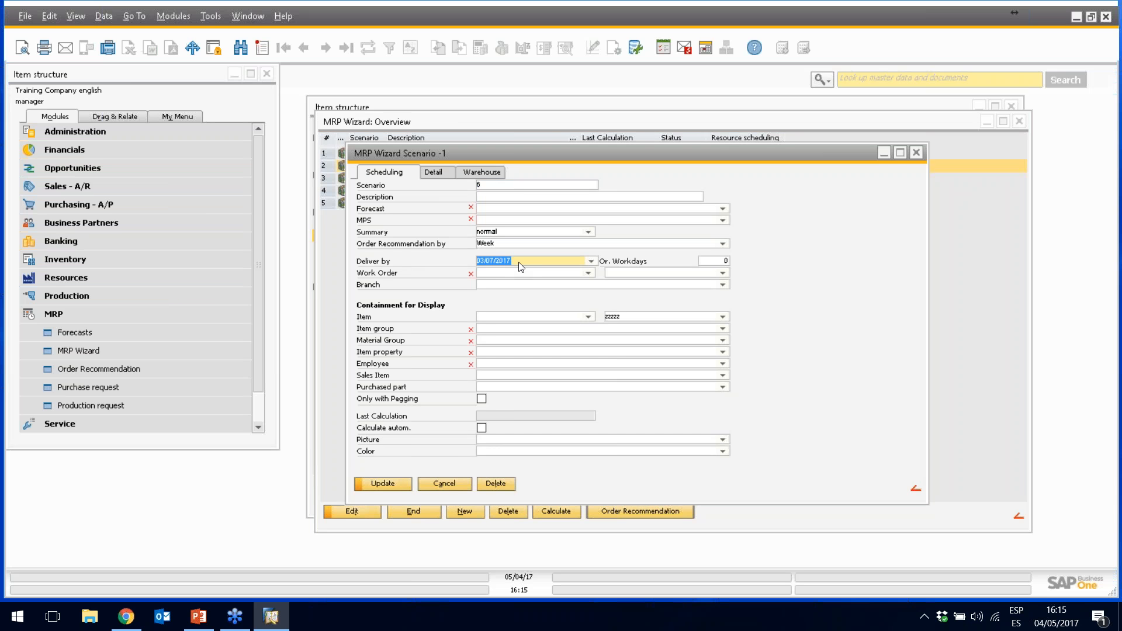
click(591, 261)
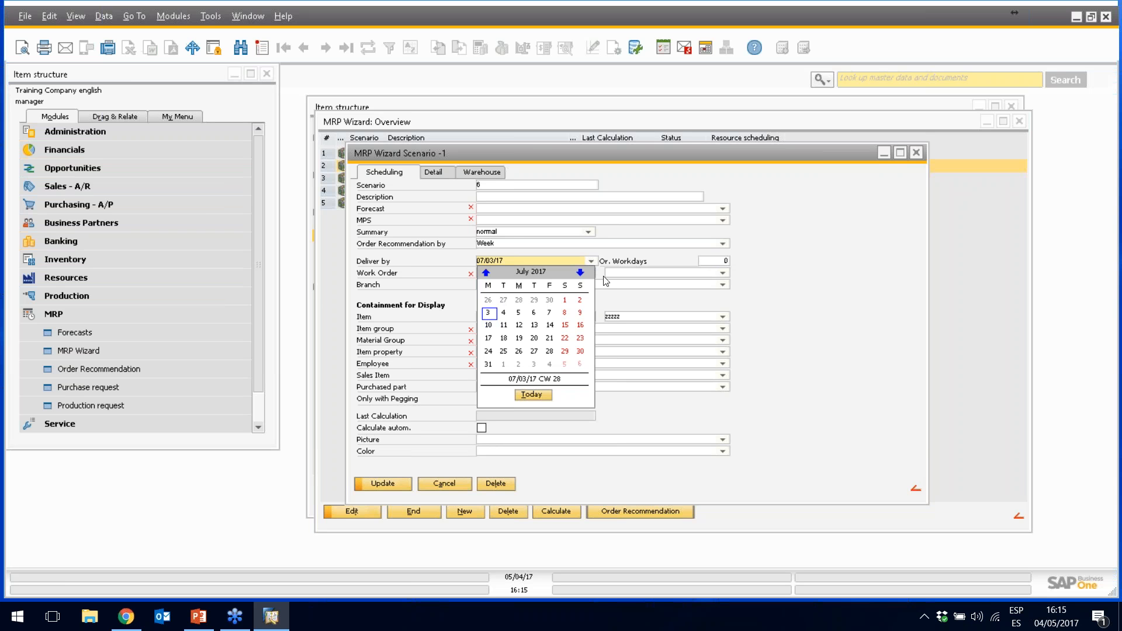
click(581, 274)
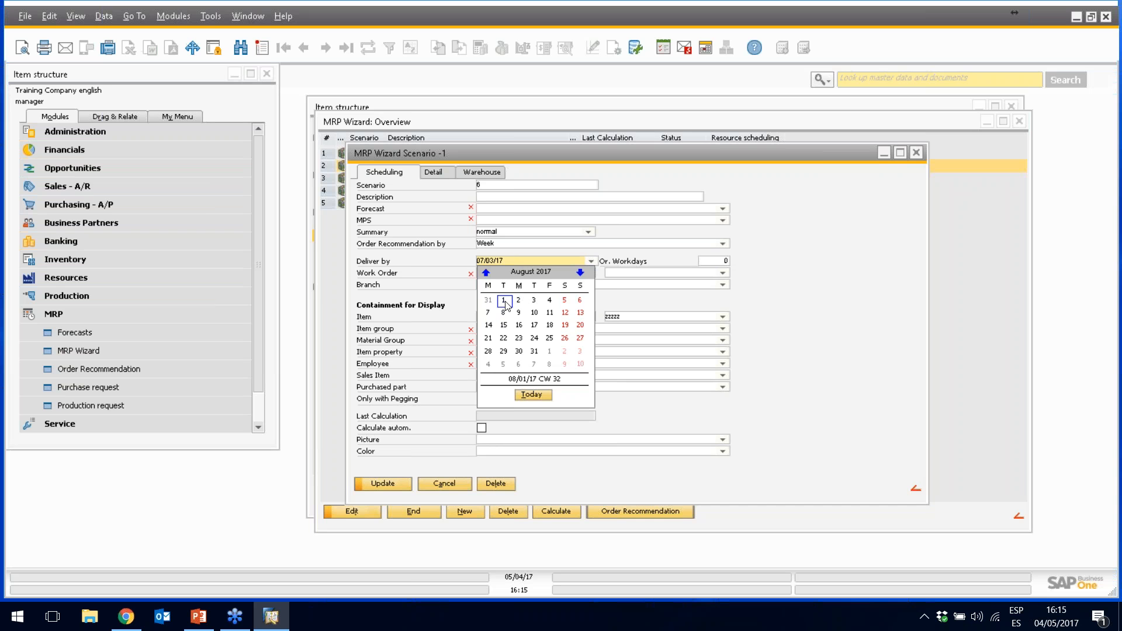
click(487, 273)
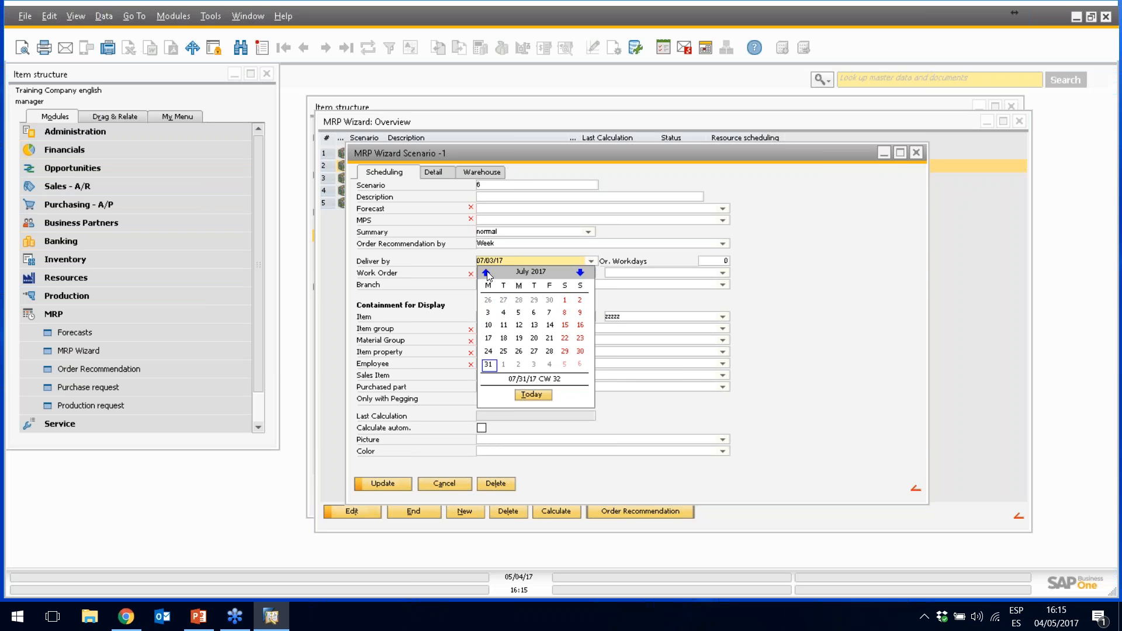
click(487, 273)
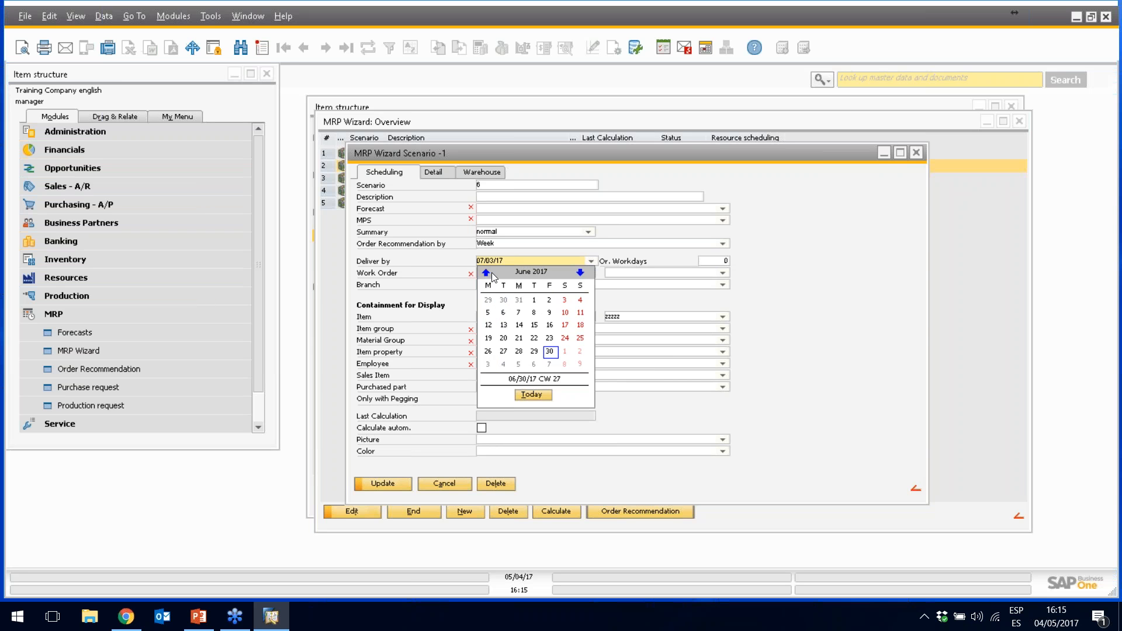
click(580, 273)
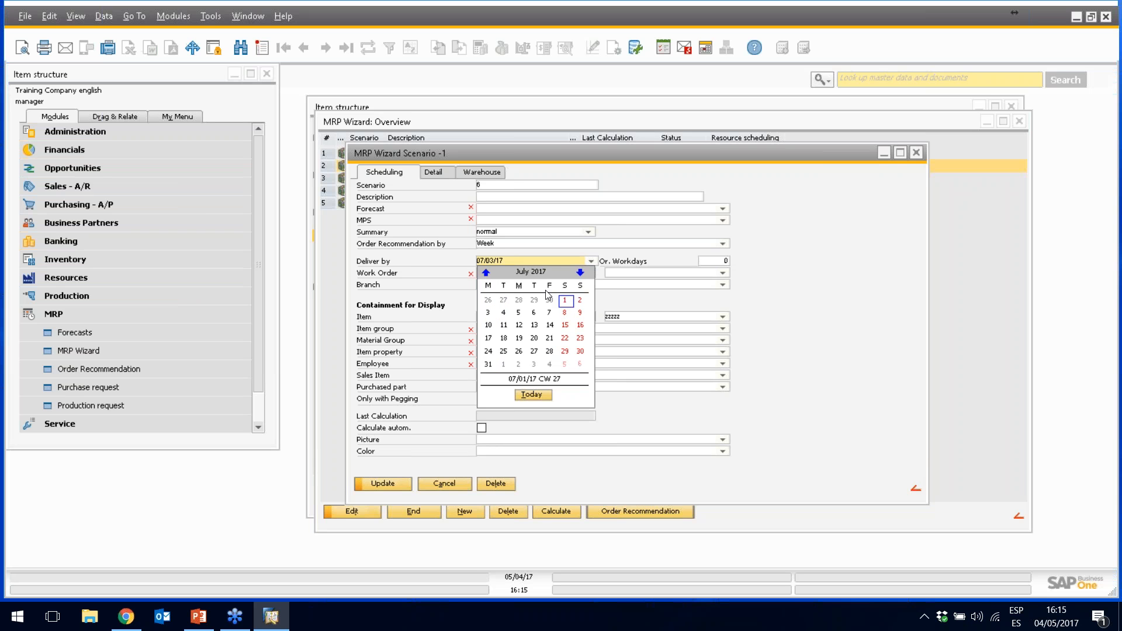
click(489, 365)
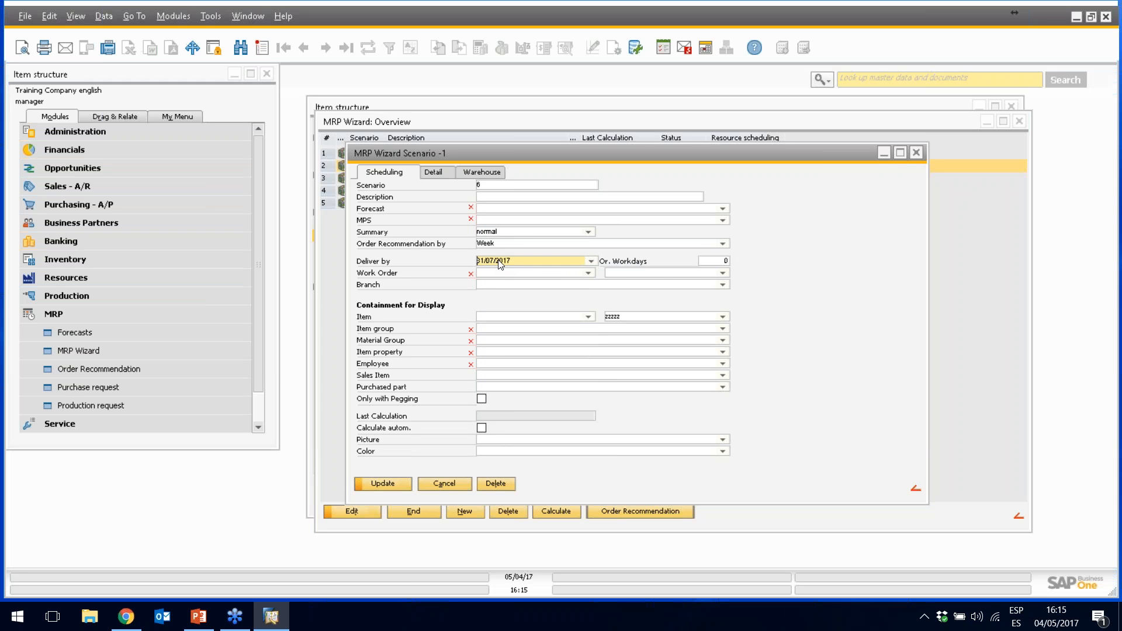
Replace the new scenario's deliver-by date with a horizon of 60 workdays and discard the scenario
key(Tab)
text(6)
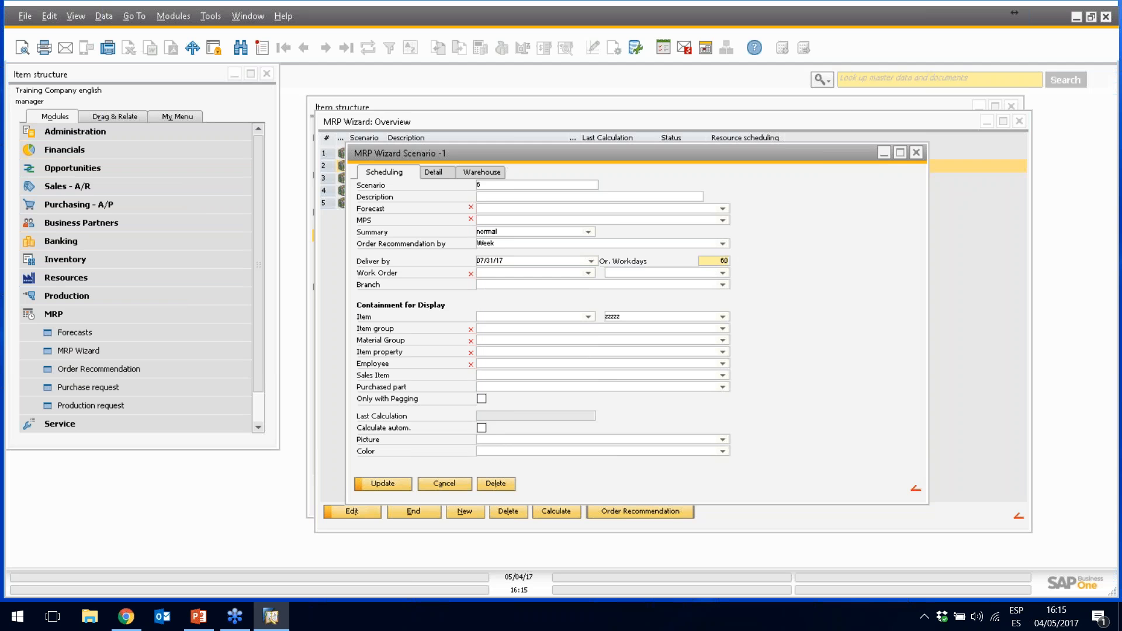
key(Tab)
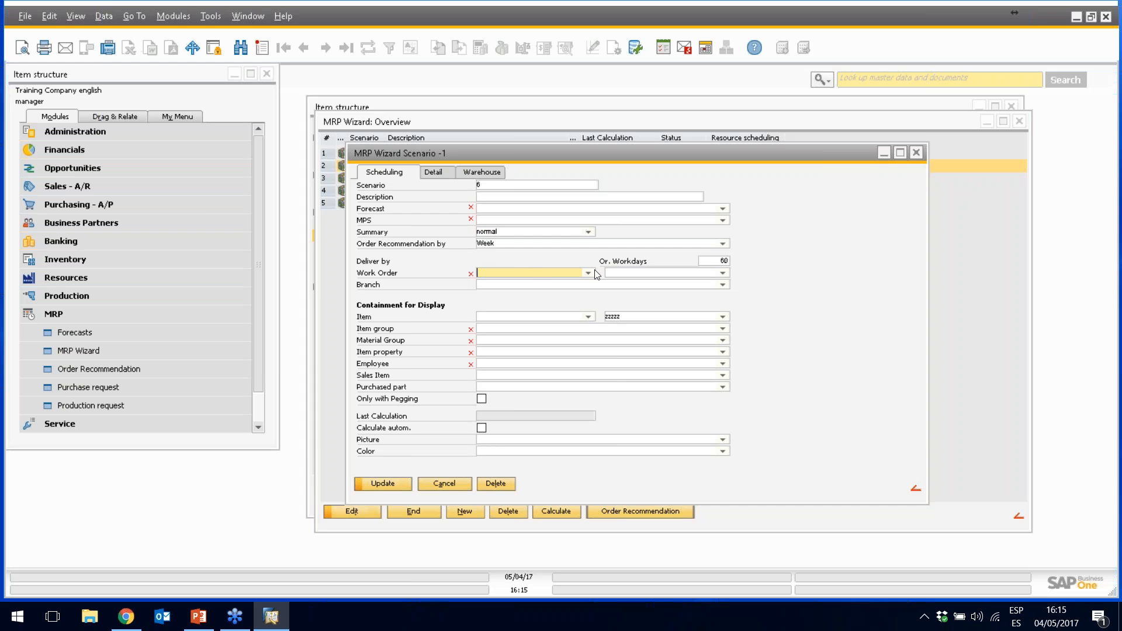
click(453, 480)
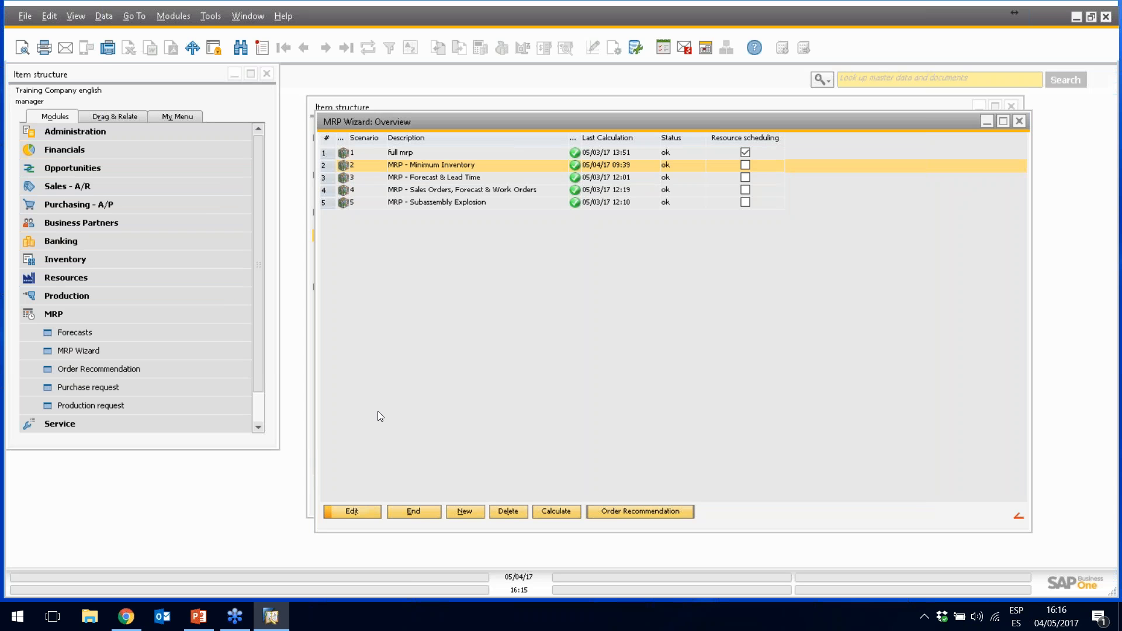
Reopen the Minimum Inventory scenario and examine the Warehouse and Production options in its Pegging and Replenishment details
click(350, 512)
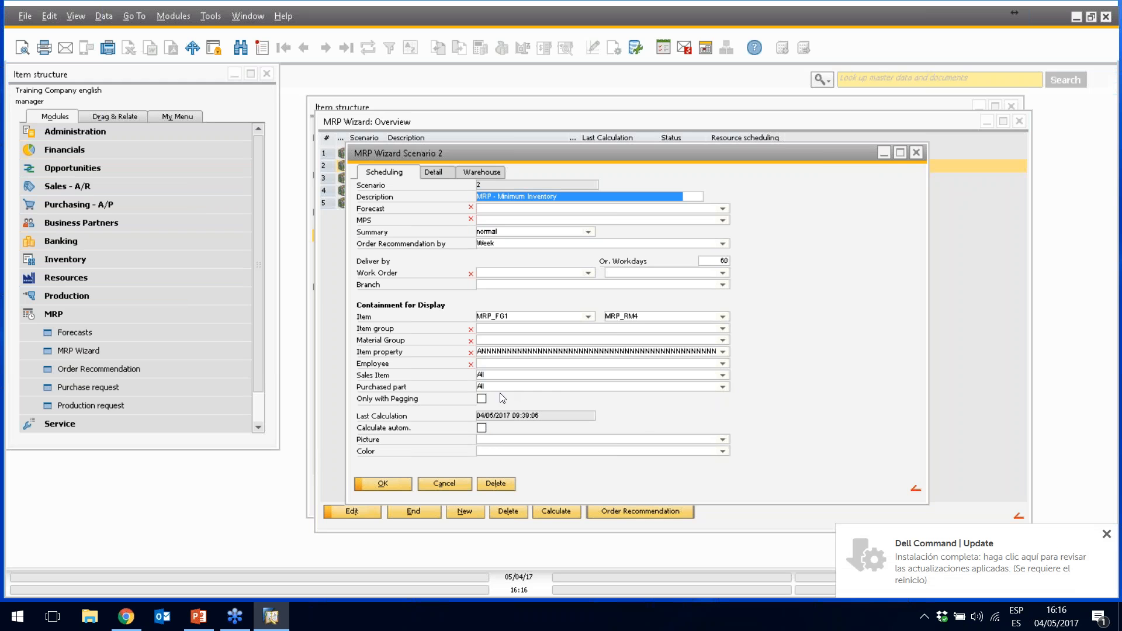
click(432, 171)
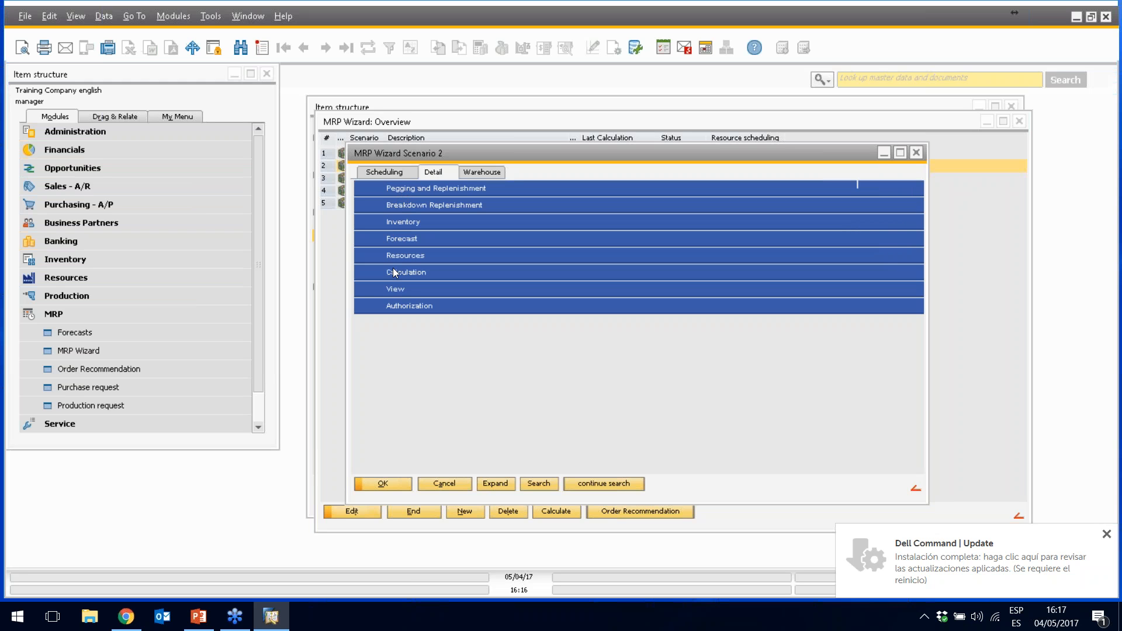
click(408, 193)
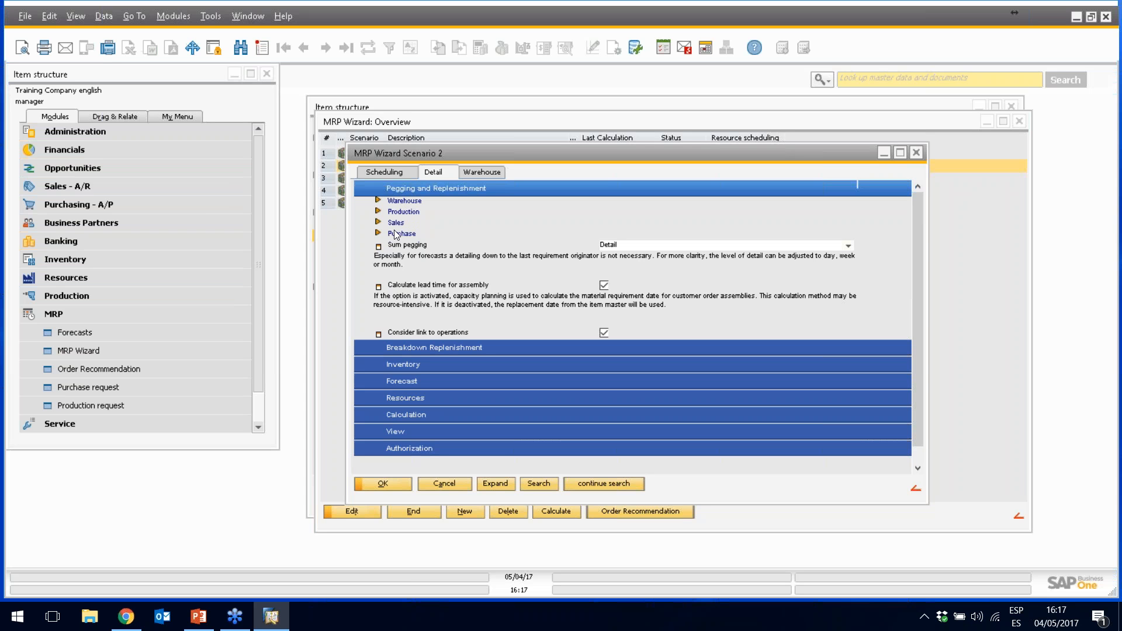
click(405, 202)
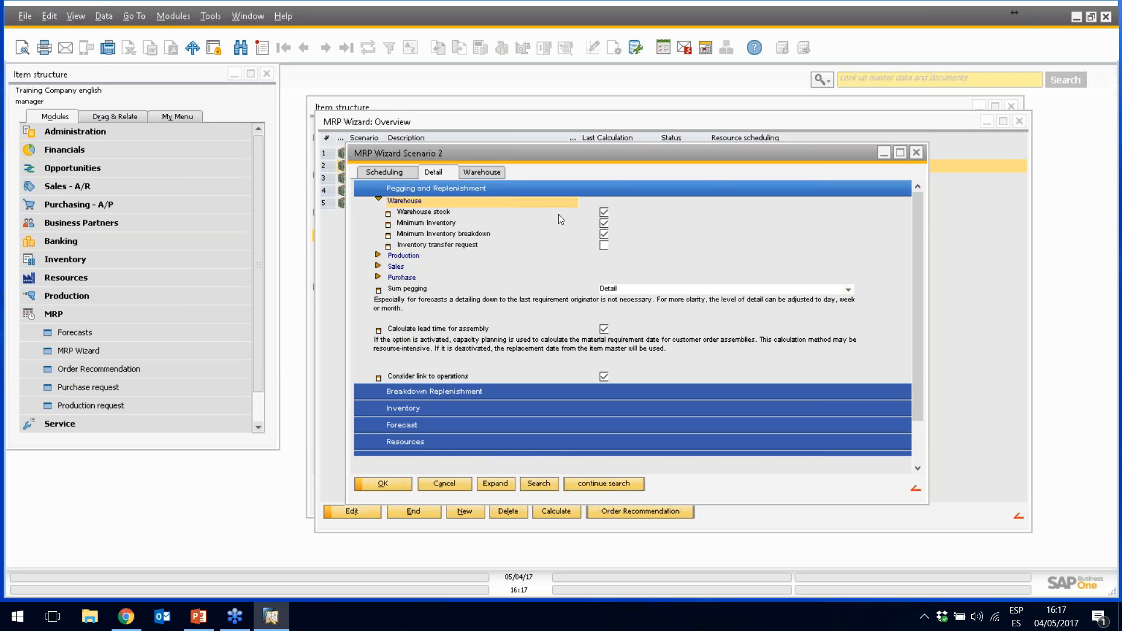
click(392, 257)
double_click(392, 257)
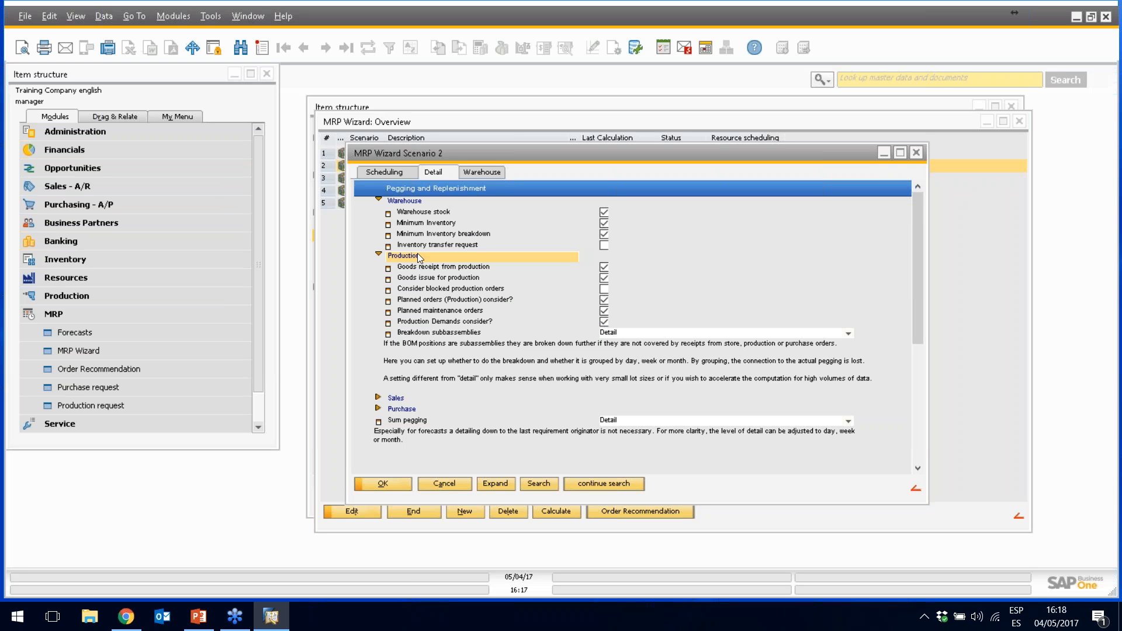
Collapse the Production and Warehouse groups and review the Sales options, switching Sales Order off and back on
click(378, 256)
click(378, 266)
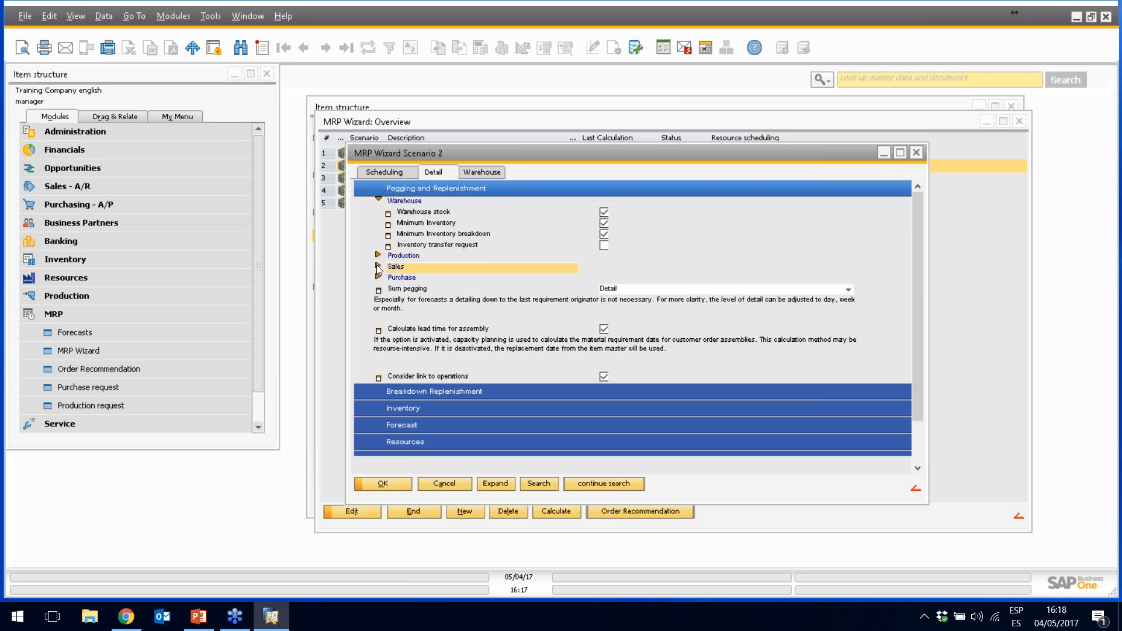
click(379, 201)
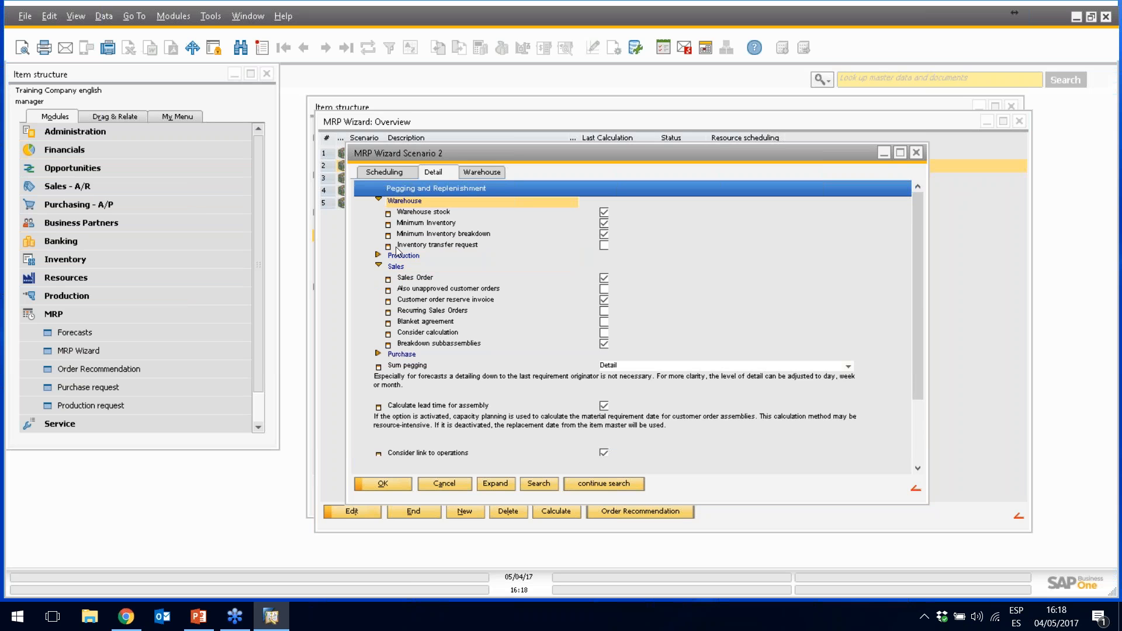
click(605, 231)
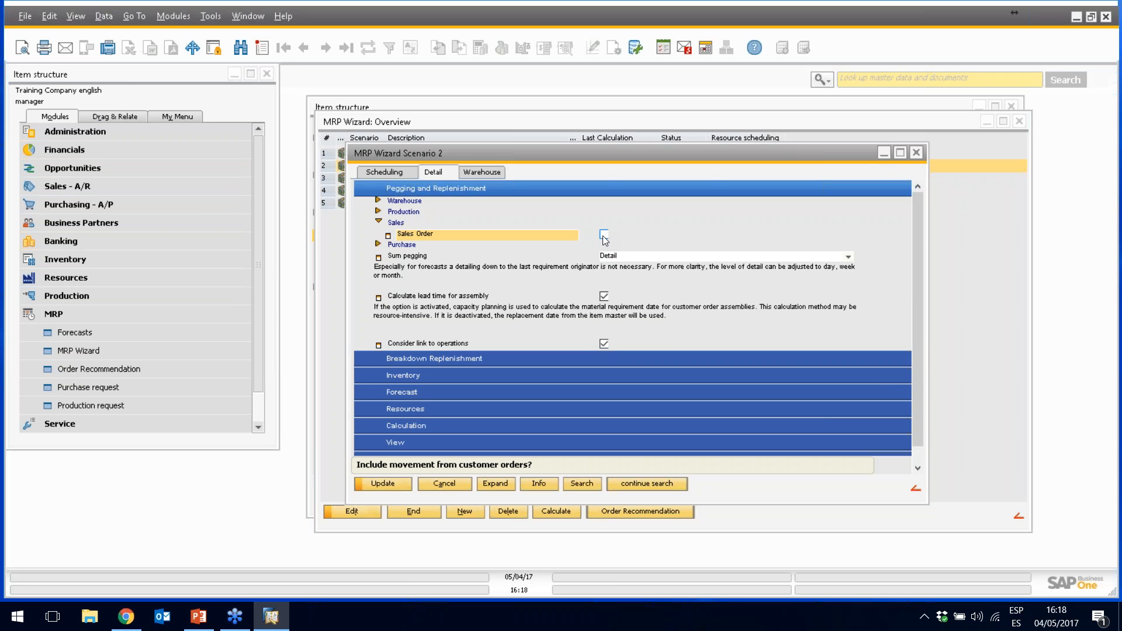
click(603, 236)
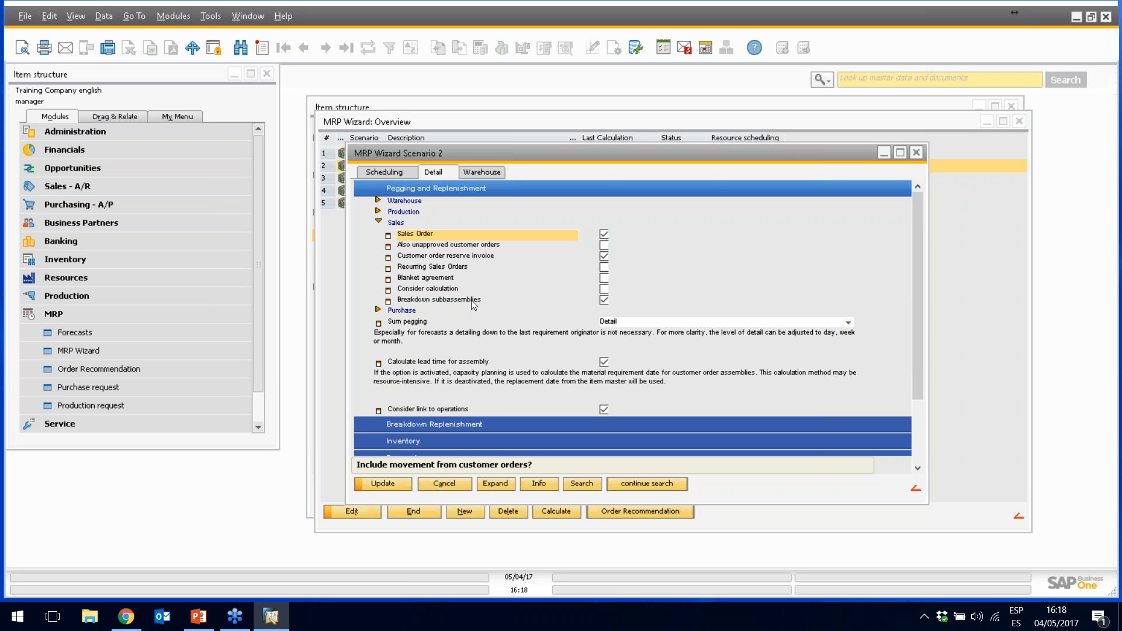
Collapse the Sales group and expand the Purchase group to examine its pegging options
click(378, 222)
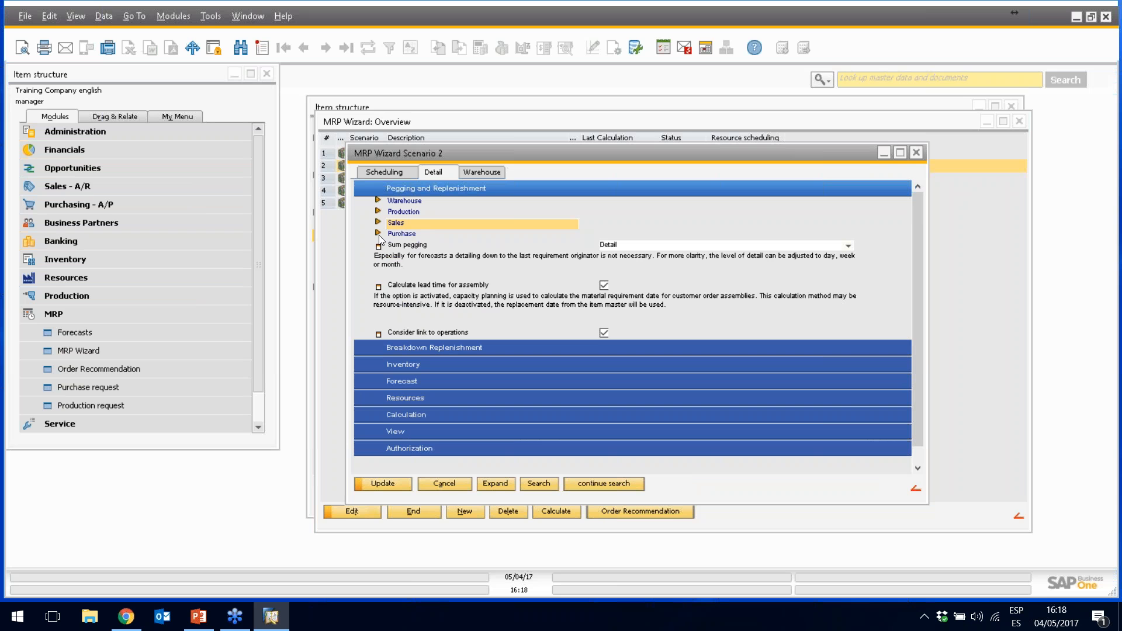
click(378, 233)
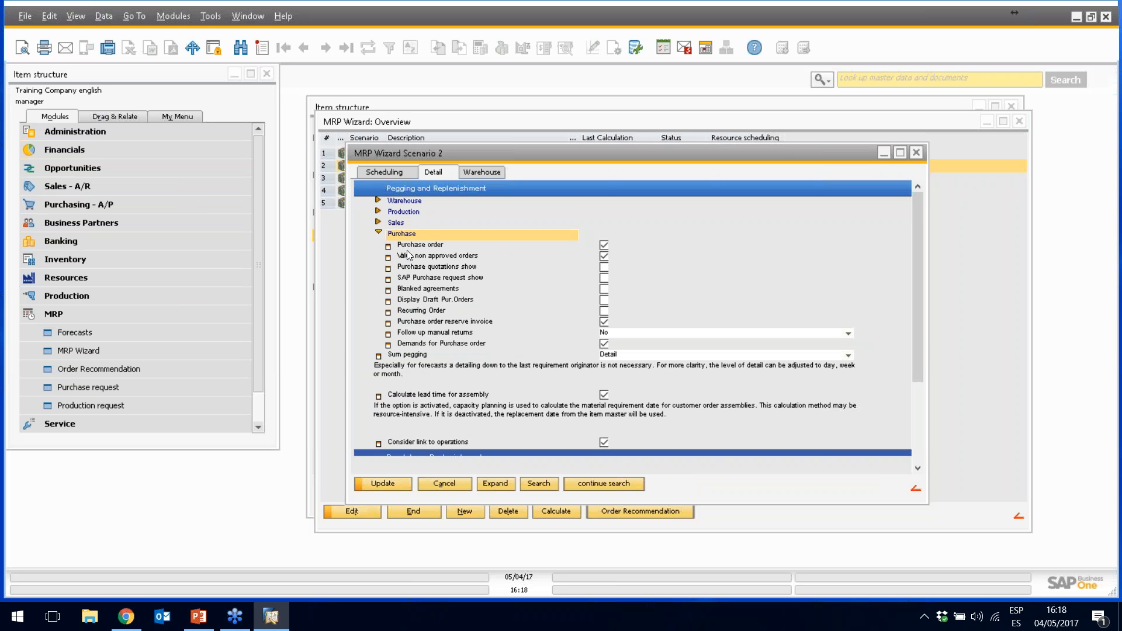
Switch the Purchase order option off and back on in the Purchase group and collapse the group
click(605, 246)
click(603, 246)
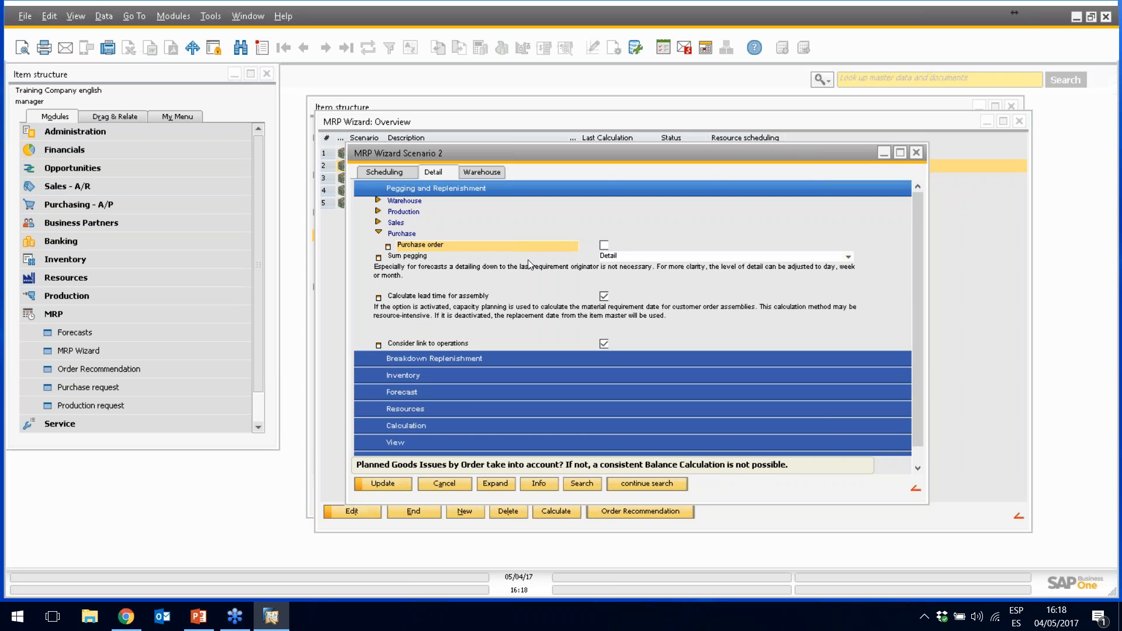
click(603, 246)
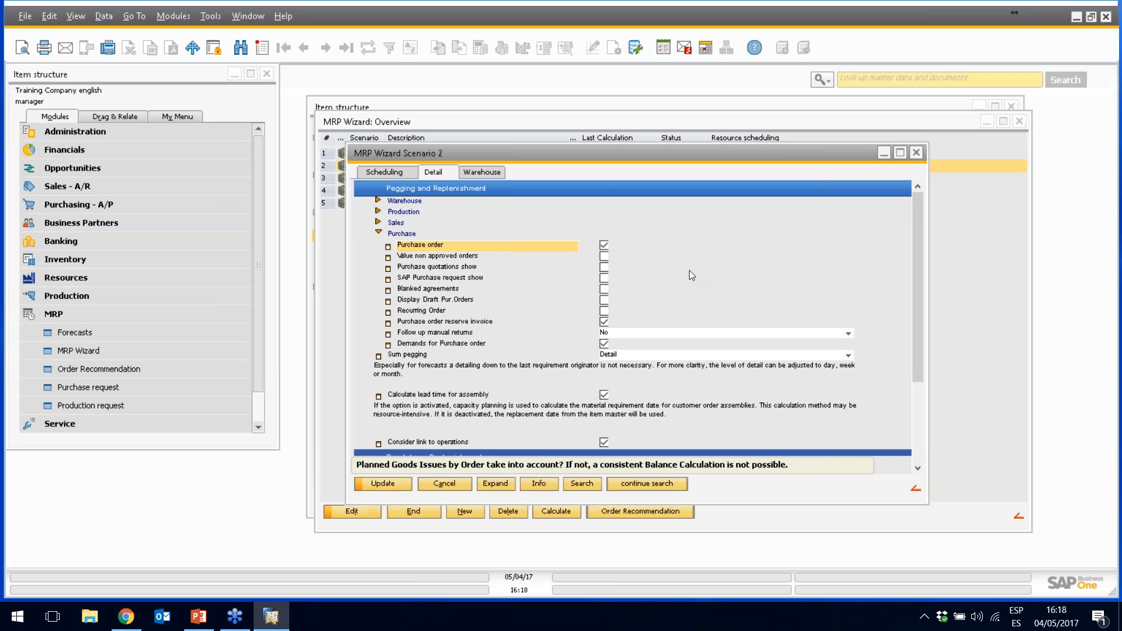
click(379, 233)
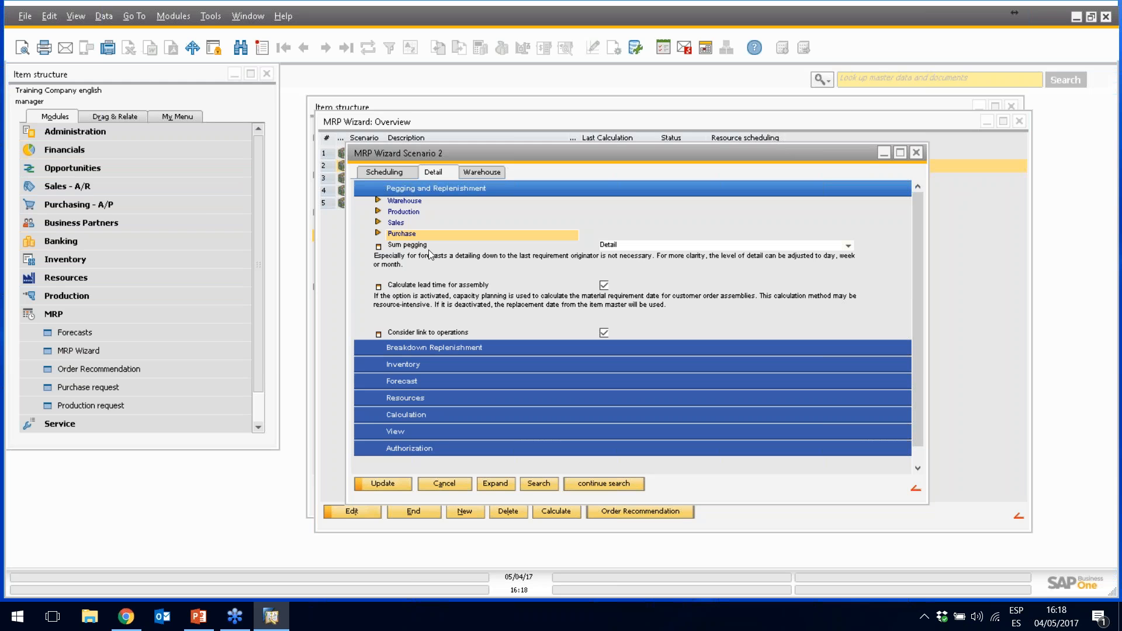
Bring the item structure forward and re-expand MRP_FG3 with its MRP_FG1 subassembly to examine the pegging levels
click(397, 246)
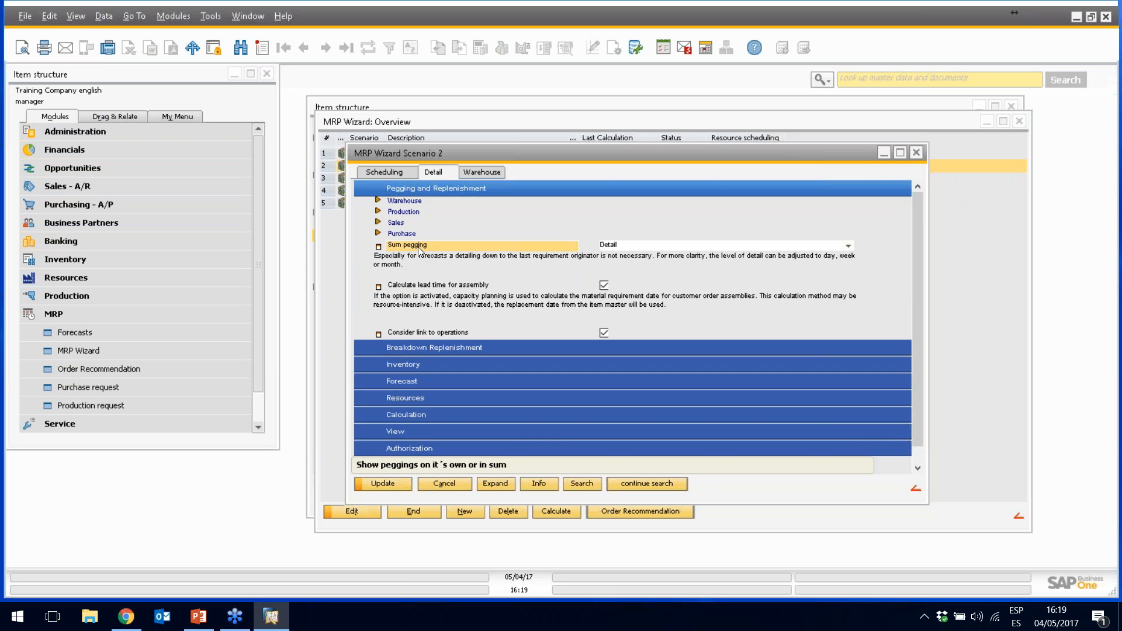
click(369, 104)
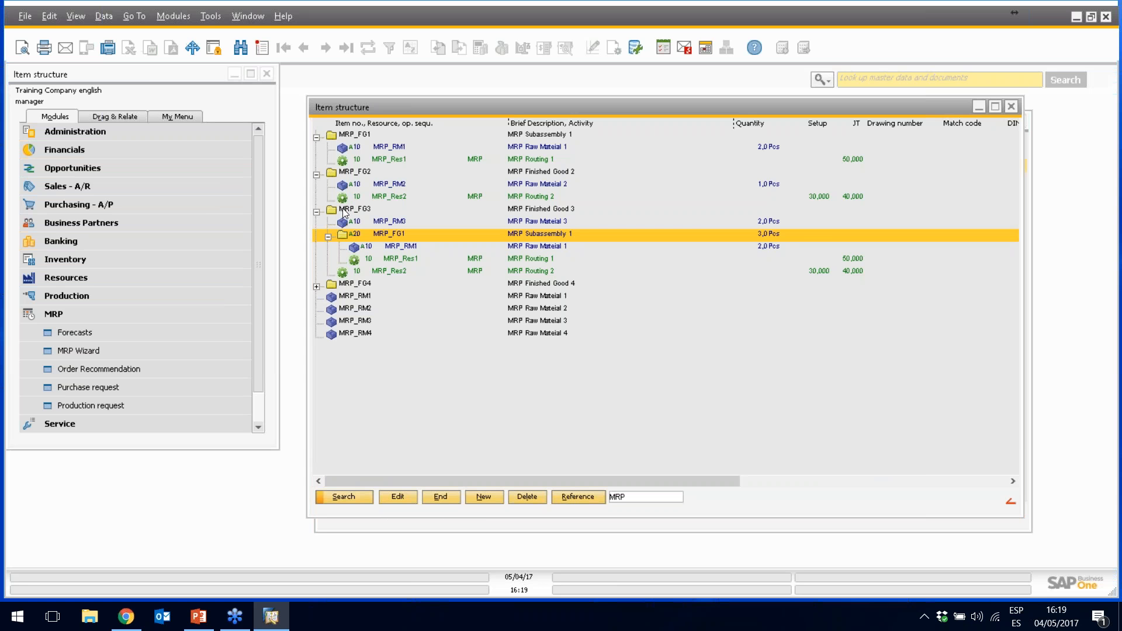
double_click(343, 209)
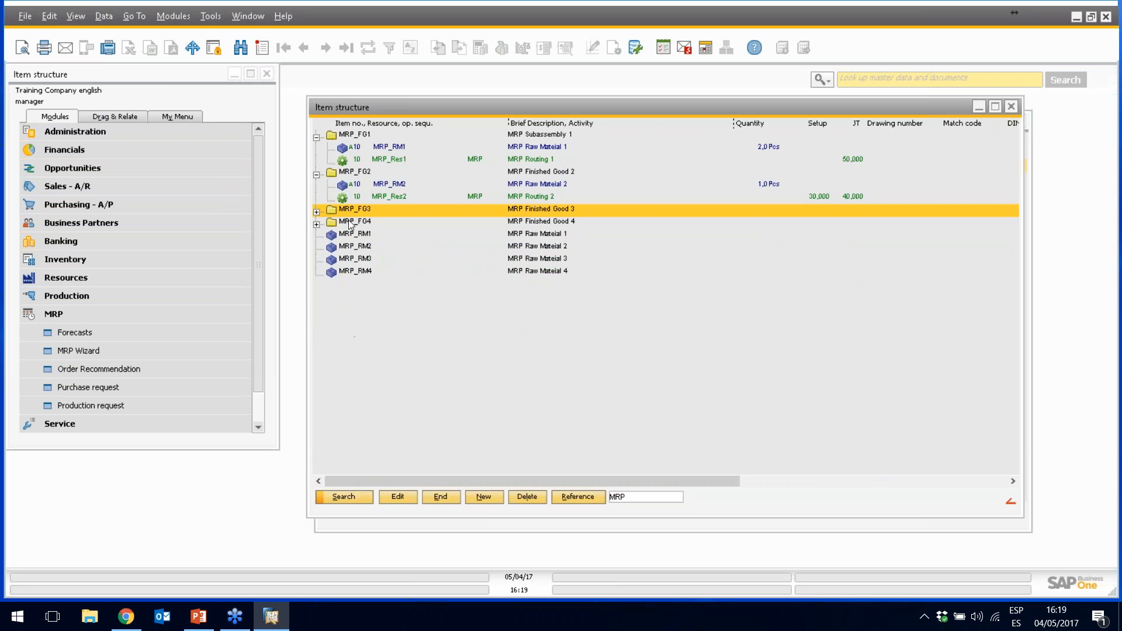
click(316, 212)
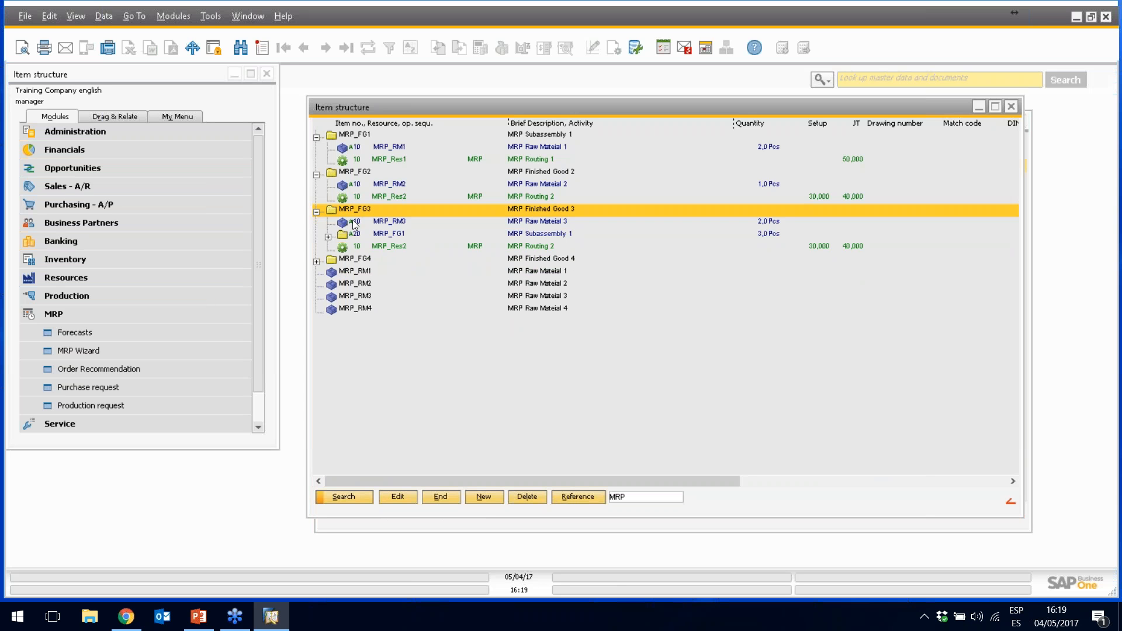
click(328, 237)
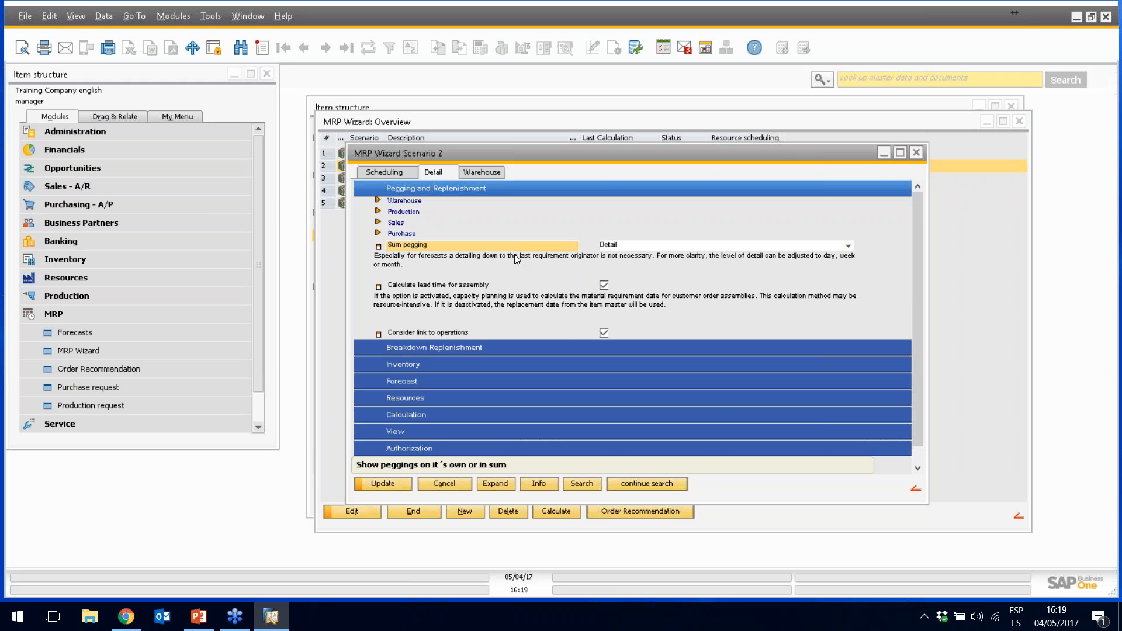
Review the Sum pegging levels in the scenario details and the options under Breakdown Replenishment
click(849, 246)
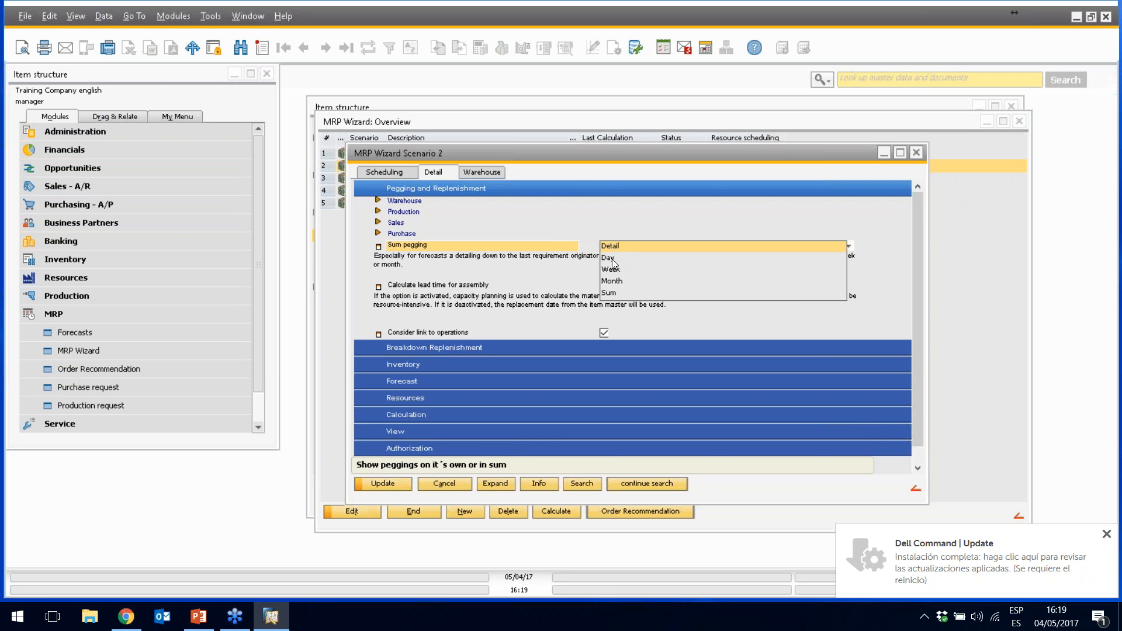
click(527, 263)
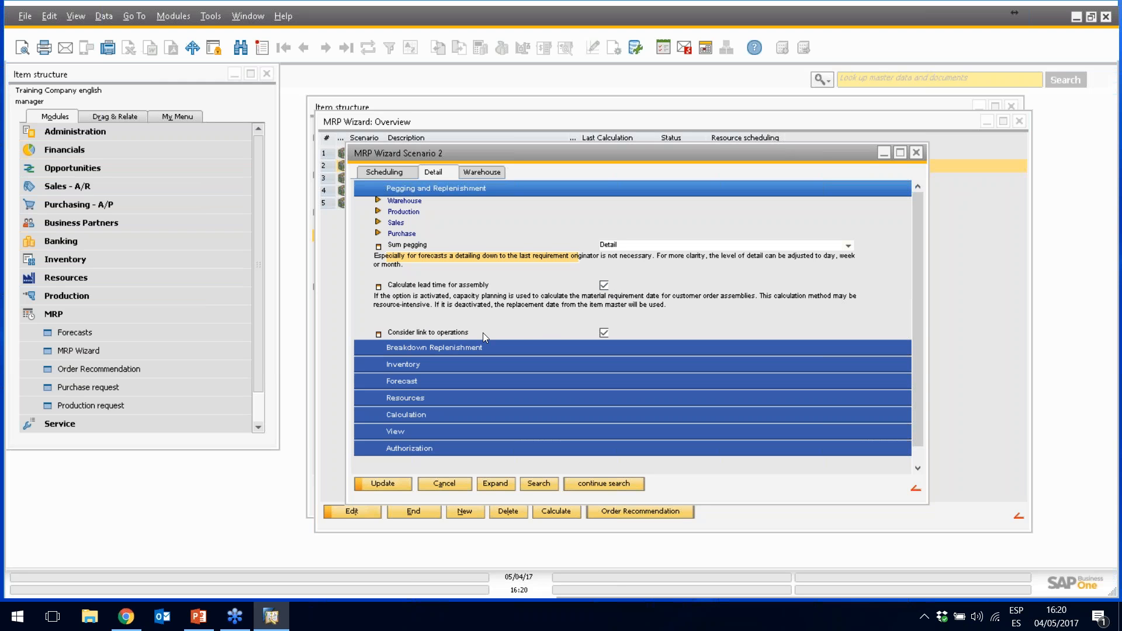
click(416, 187)
click(411, 206)
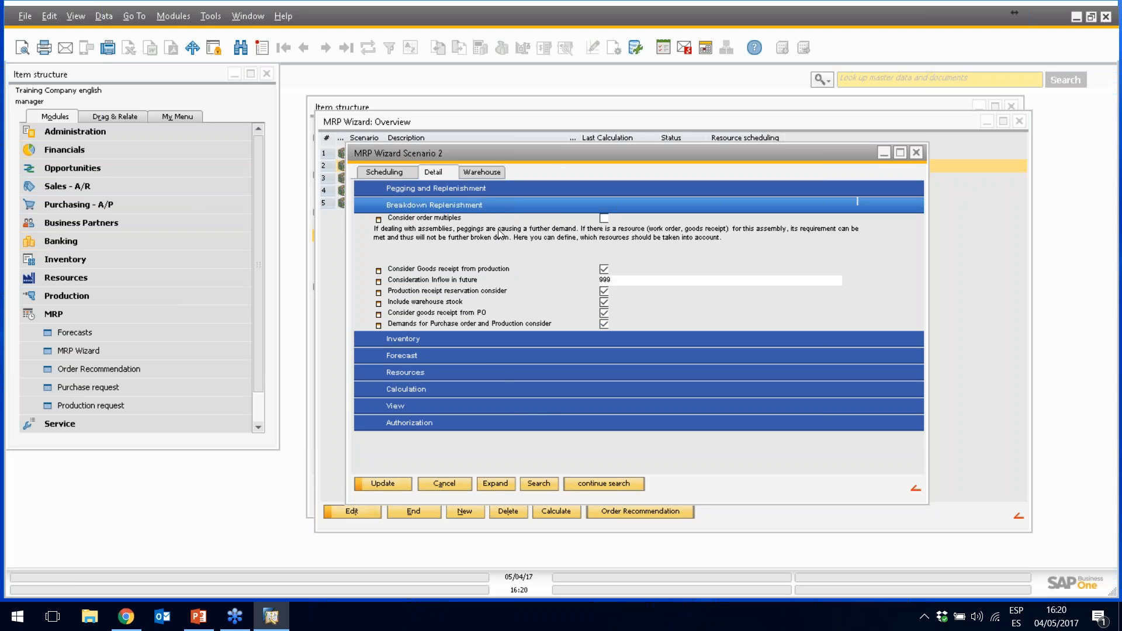
Return to the Minimum Inventory scenario's Scheduling settings and confirm the scenario to close it
click(399, 174)
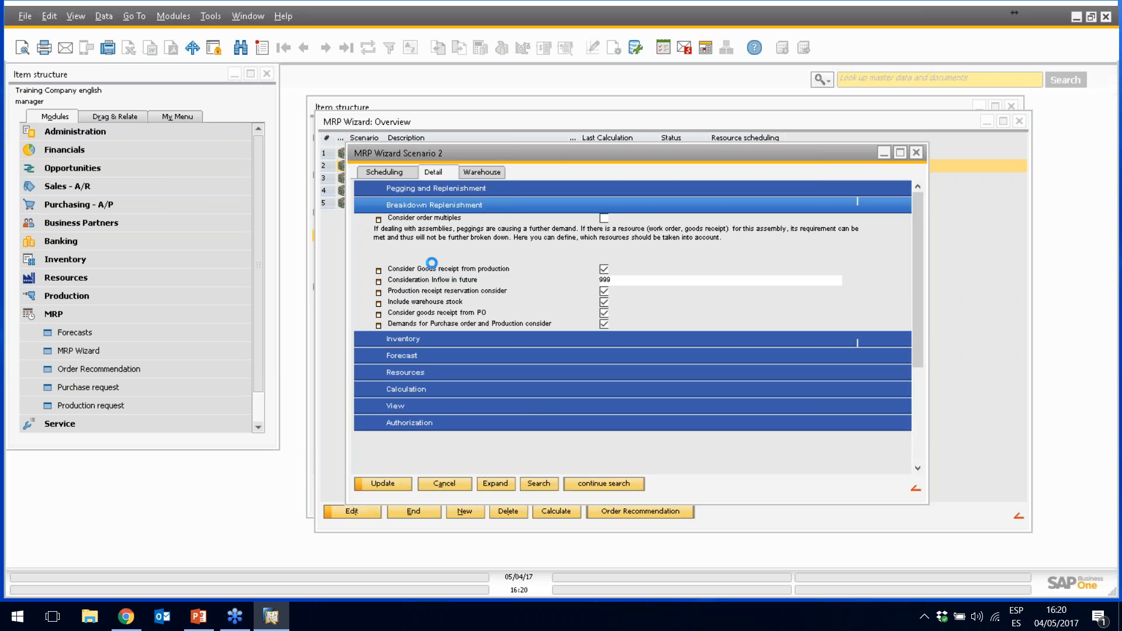
click(440, 173)
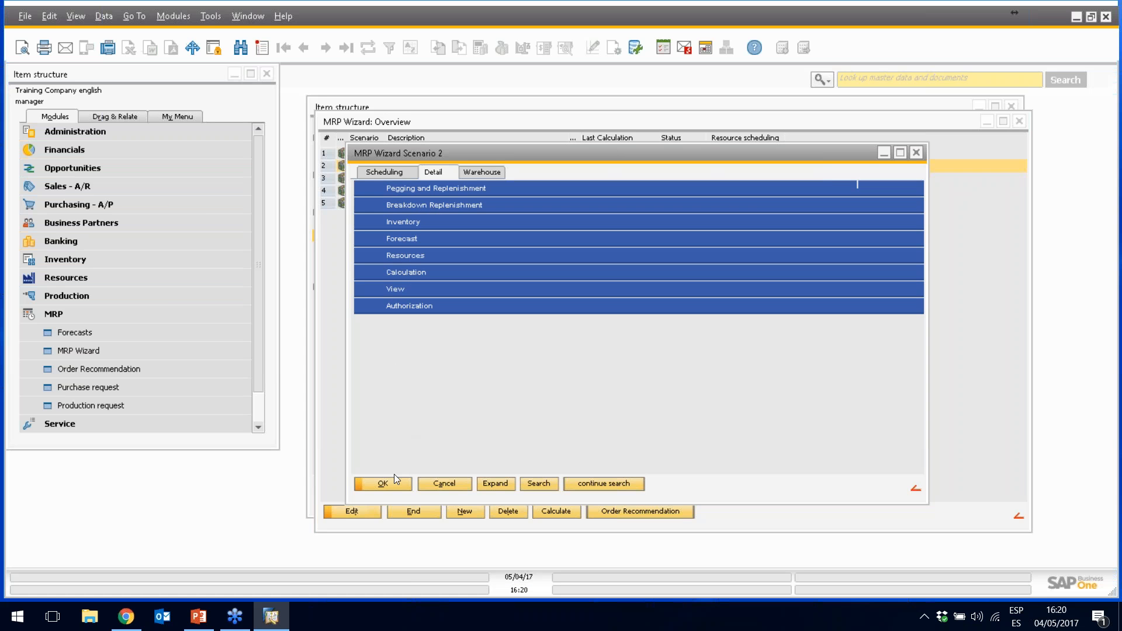
click(392, 174)
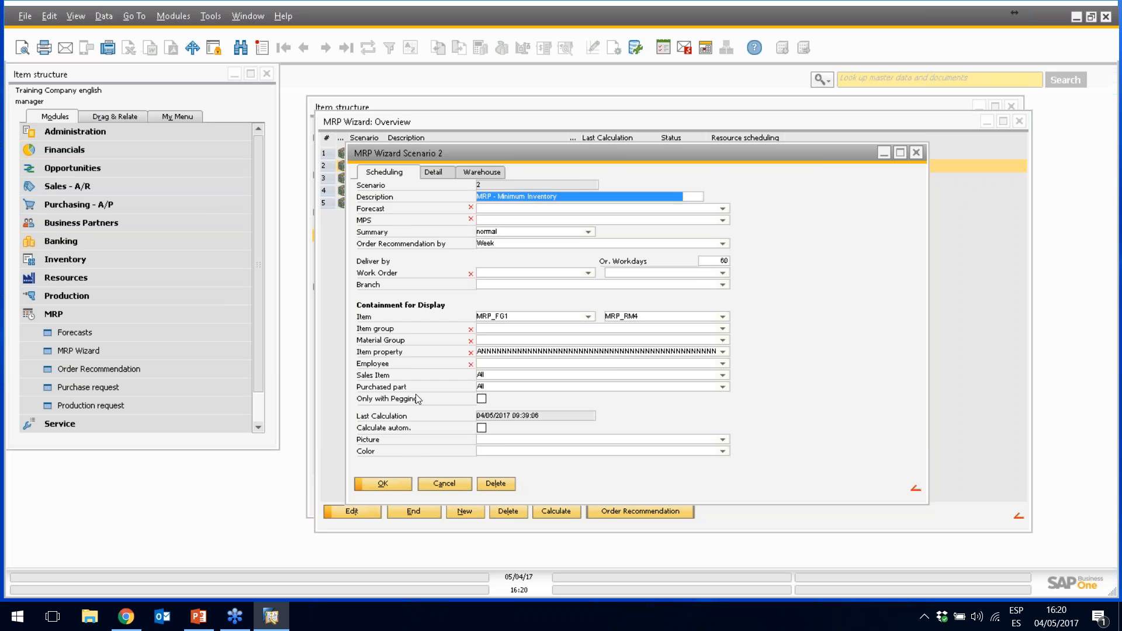
click(384, 485)
Open the item master data of MRP_FG1 from the item structure, check its minimum inventory level and close it
click(389, 107)
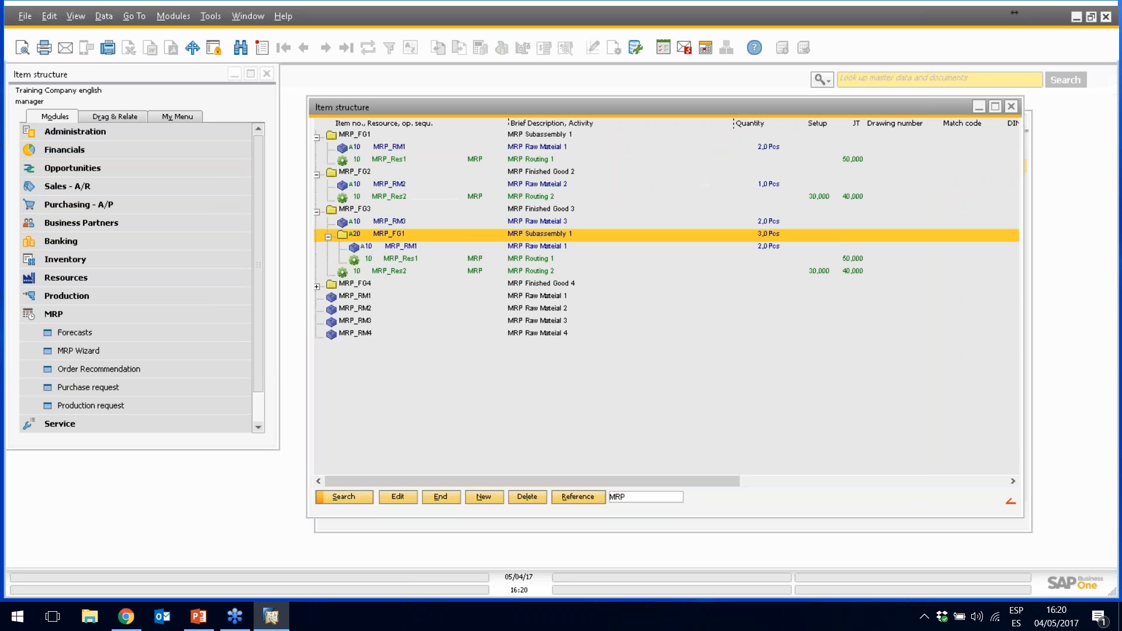
double_click(360, 136)
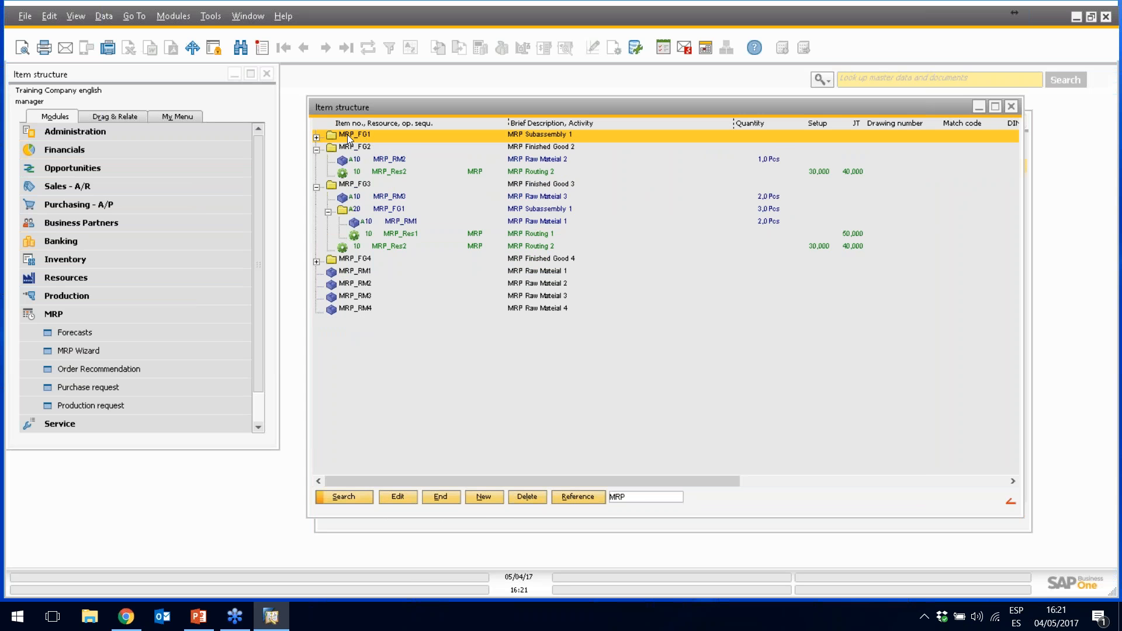
click(316, 138)
double_click(353, 133)
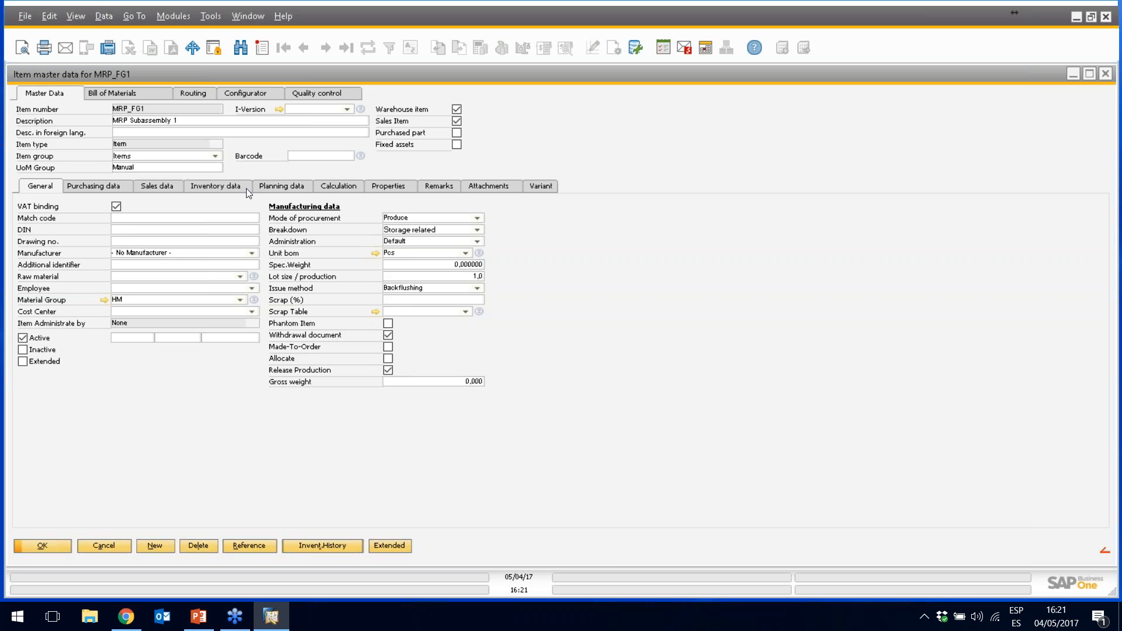
click(216, 186)
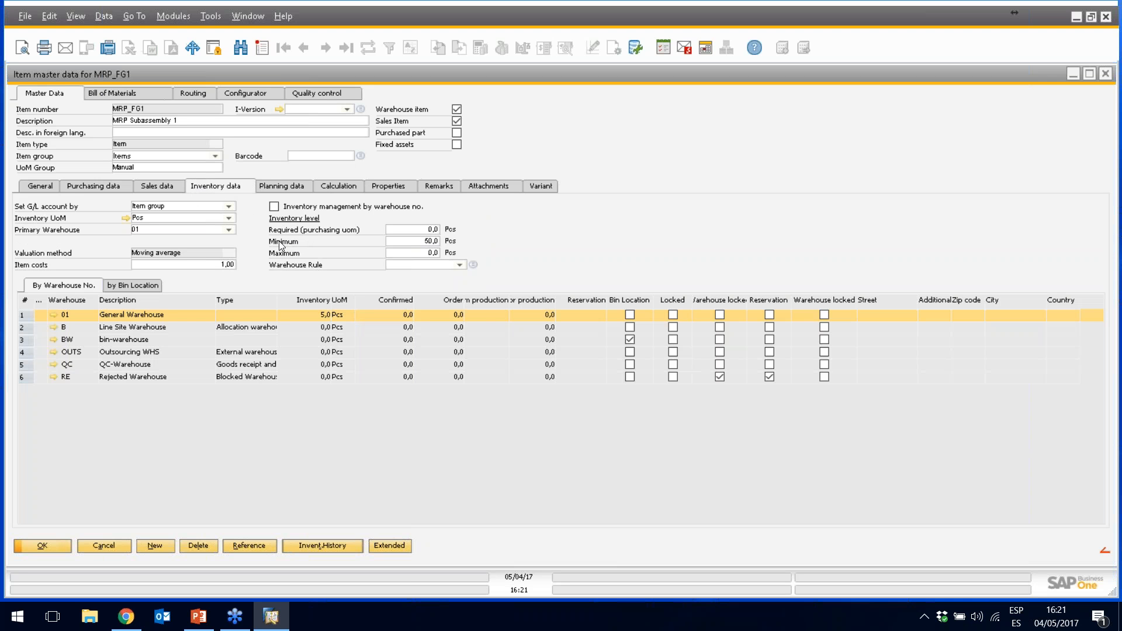
click(407, 242)
click(111, 544)
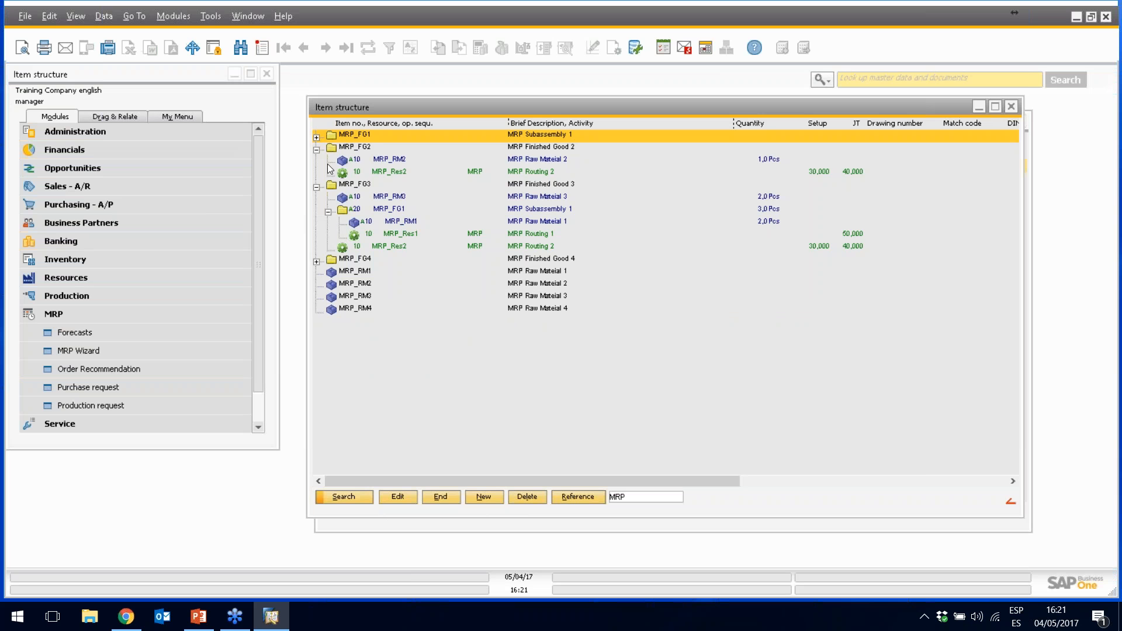
Expand MRP_FG1 in the item structure and check the inventory data of raw material MRP_RM1
click(316, 138)
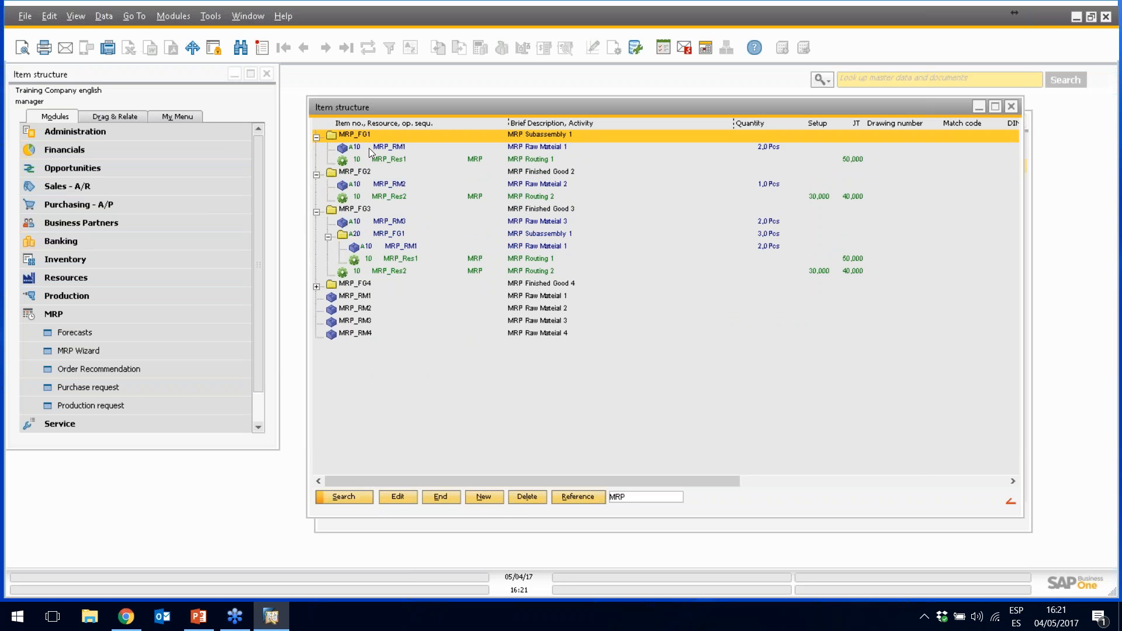
click(348, 295)
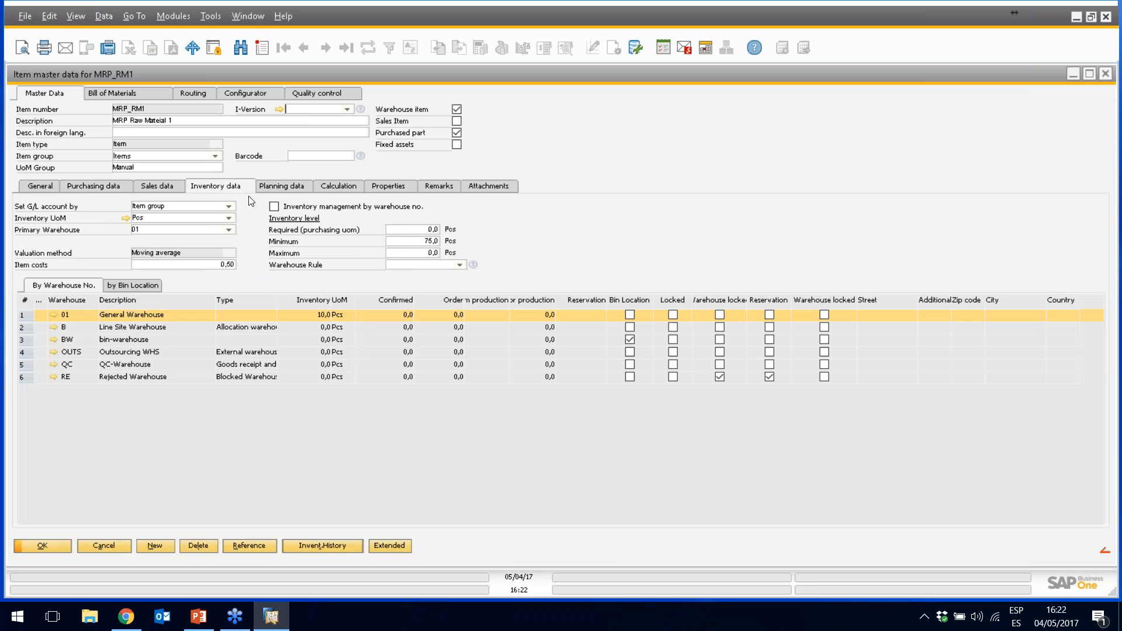
click(229, 186)
click(117, 547)
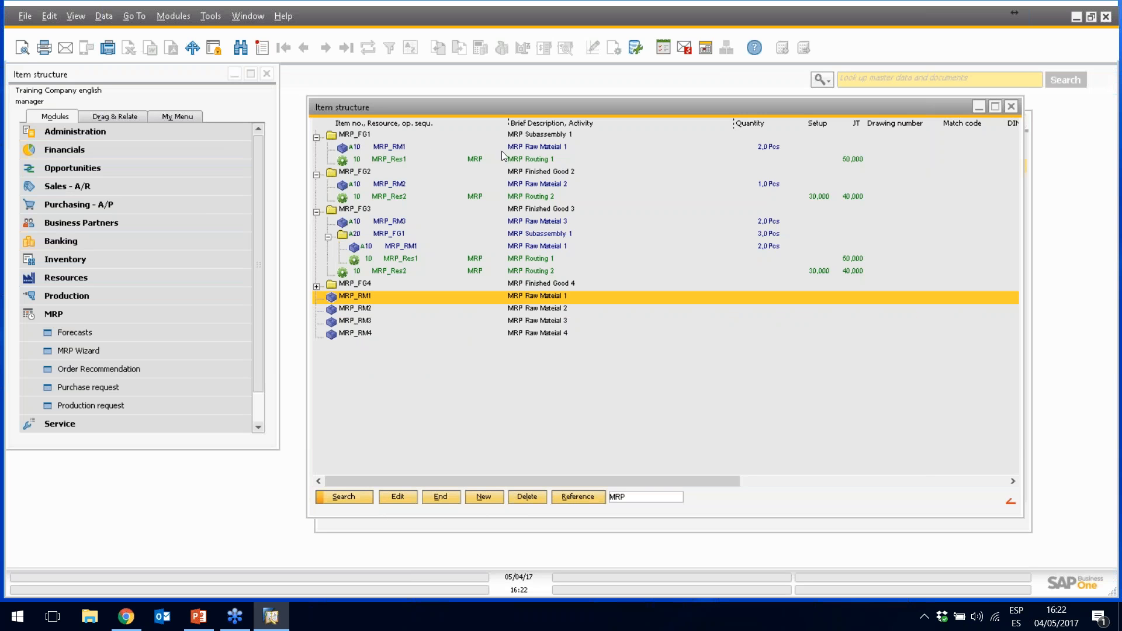
Examine the MRP_RM1 component line under MRP_FG1, collapsing and re-expanding the subassembly
click(528, 147)
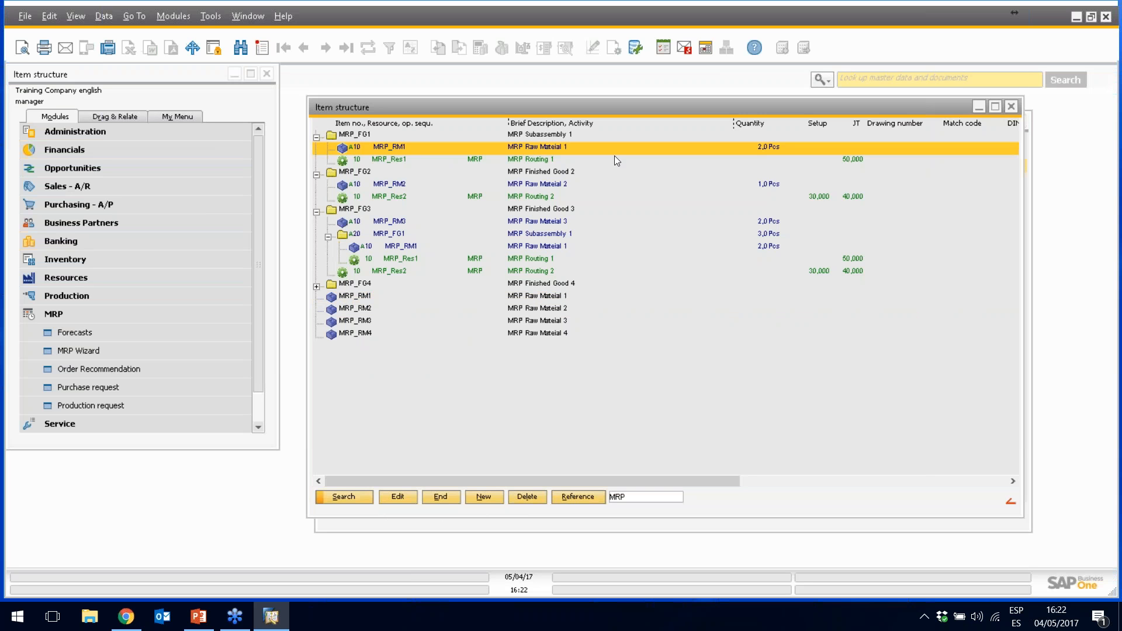
double_click(367, 135)
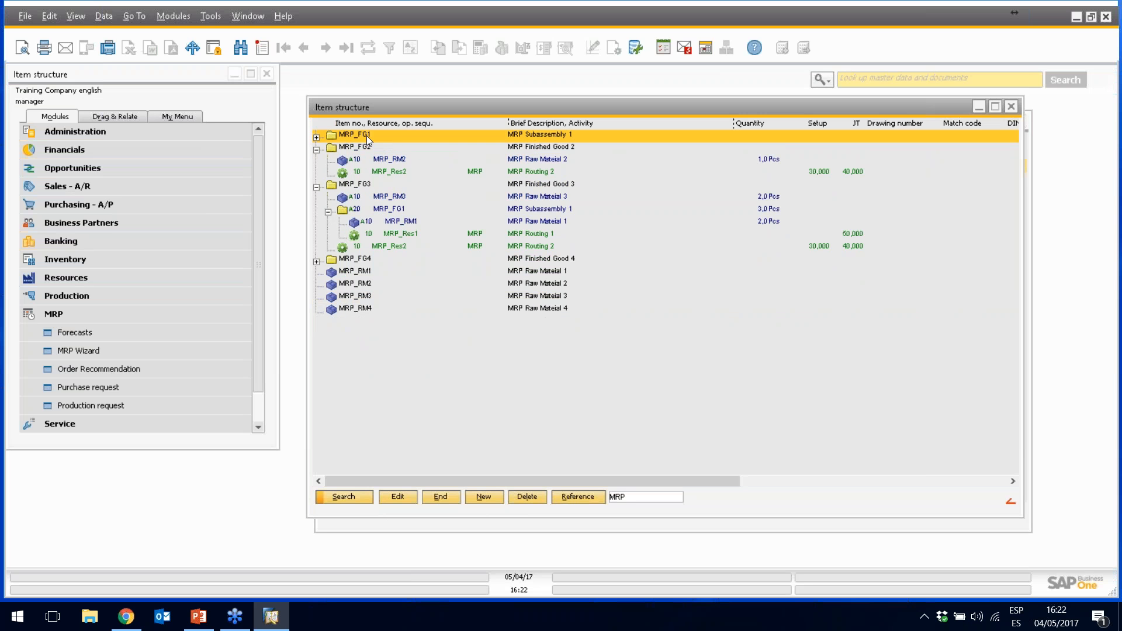
click(317, 137)
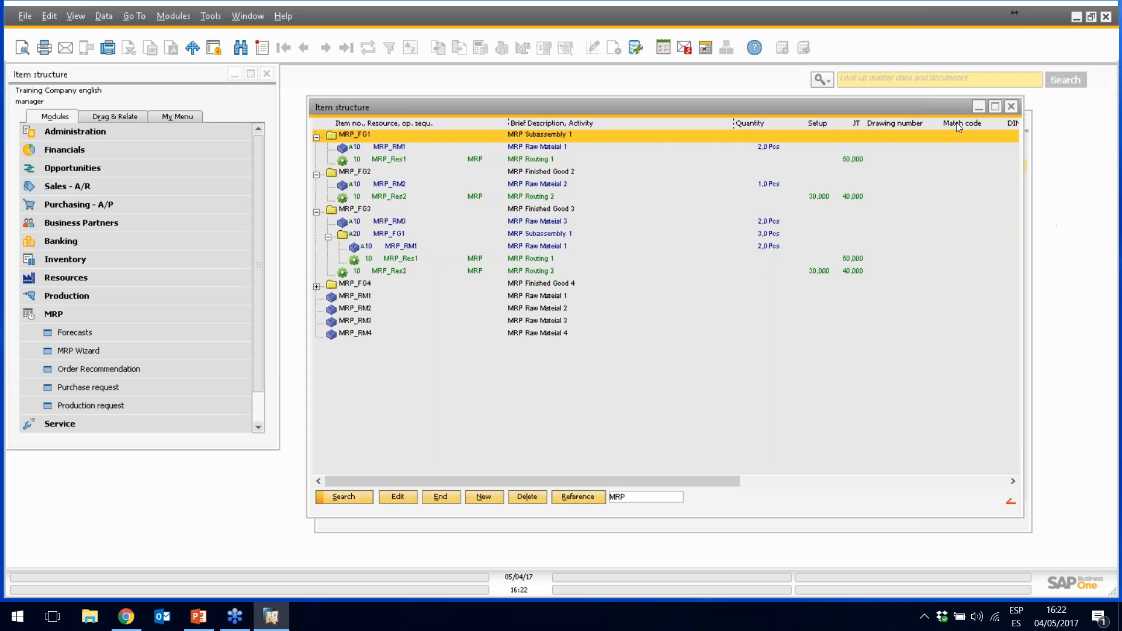
Run the calculation of the MRP - Minimum Inventory scenario and dismiss the Dell update notification
click(1028, 243)
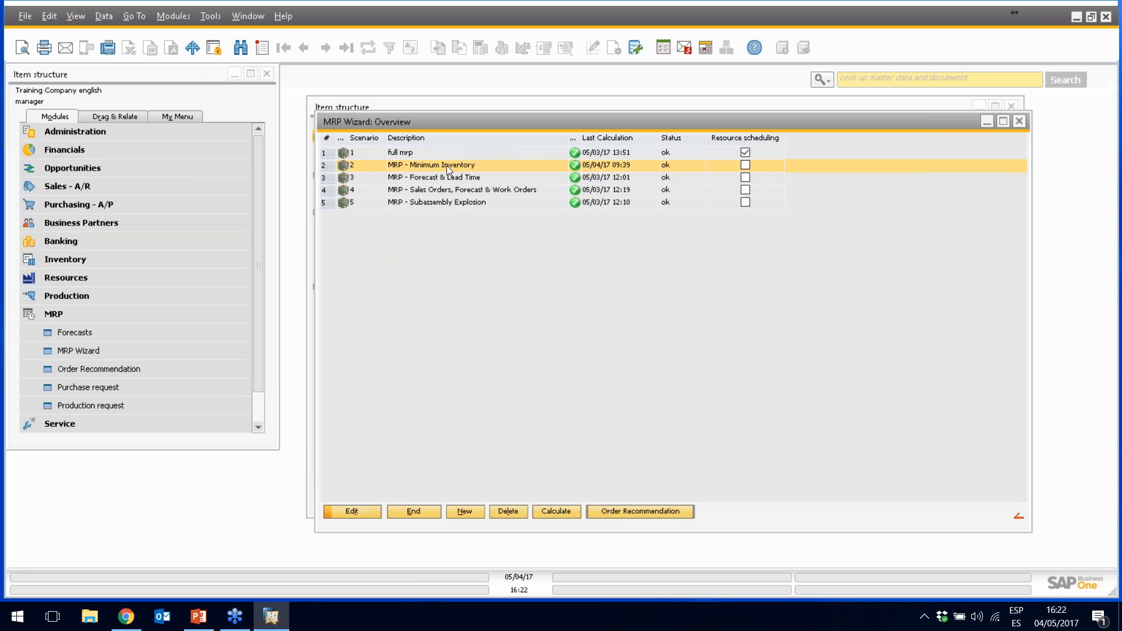
click(557, 511)
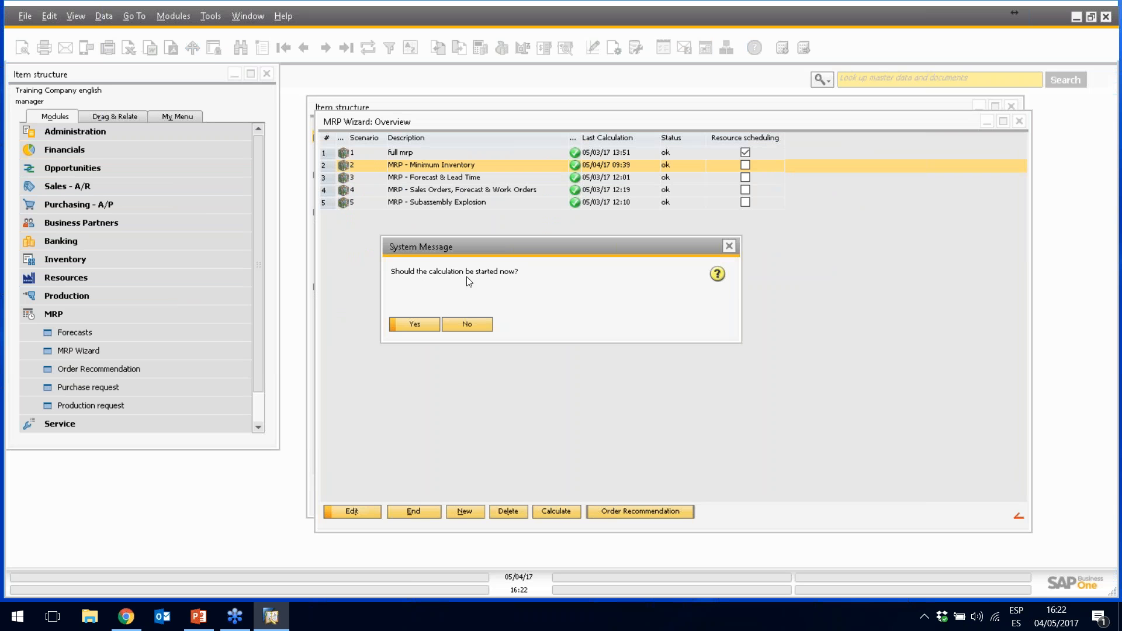
click(415, 325)
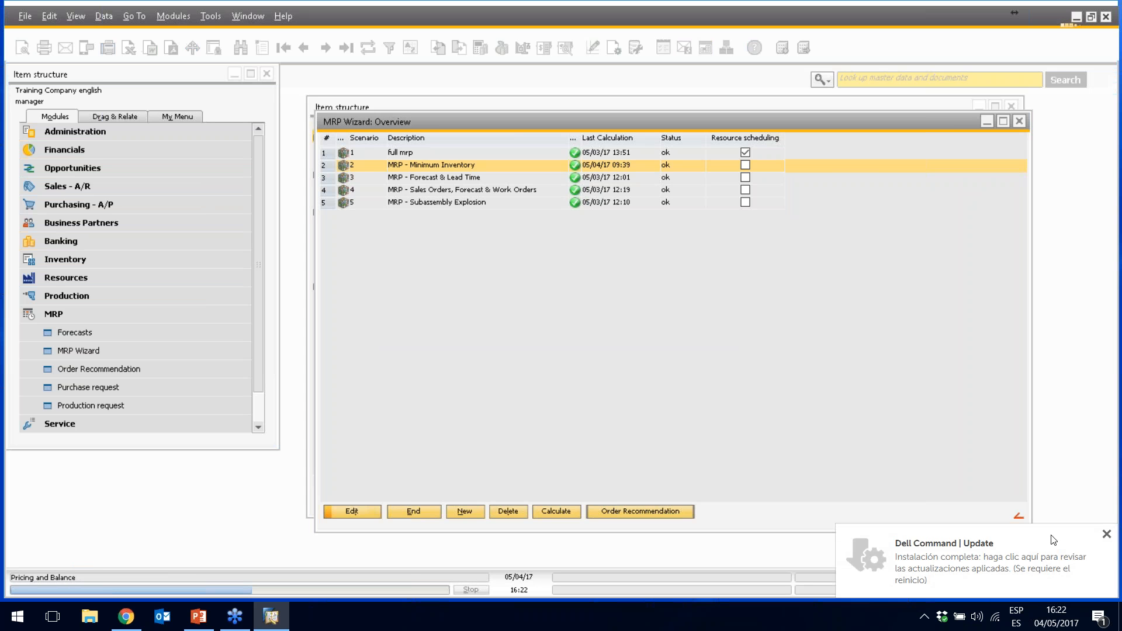
click(1106, 536)
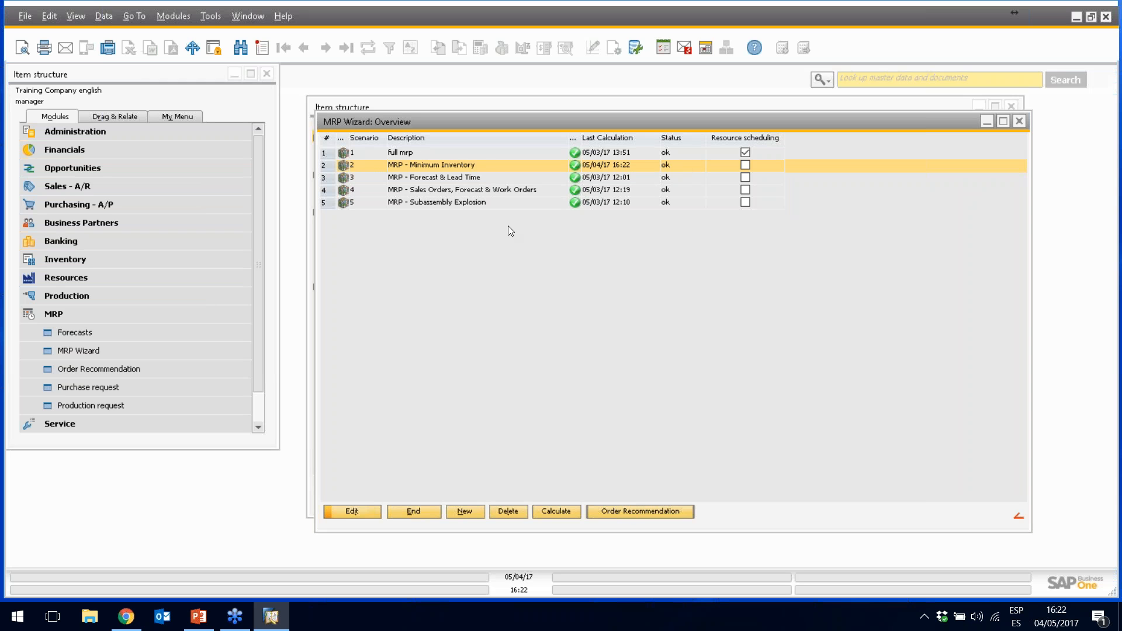
Open the scenario's order recommendation and examine the stock, balance, weekly requirement and Quantity columns of the recommended items
click(627, 511)
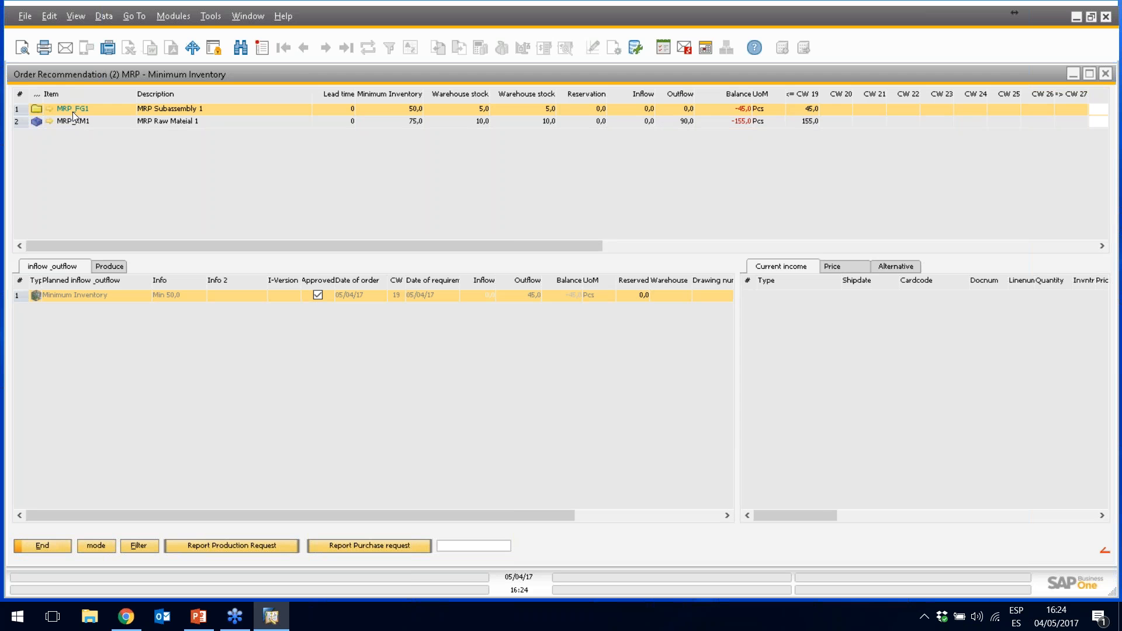
drag(394, 247, 503, 249)
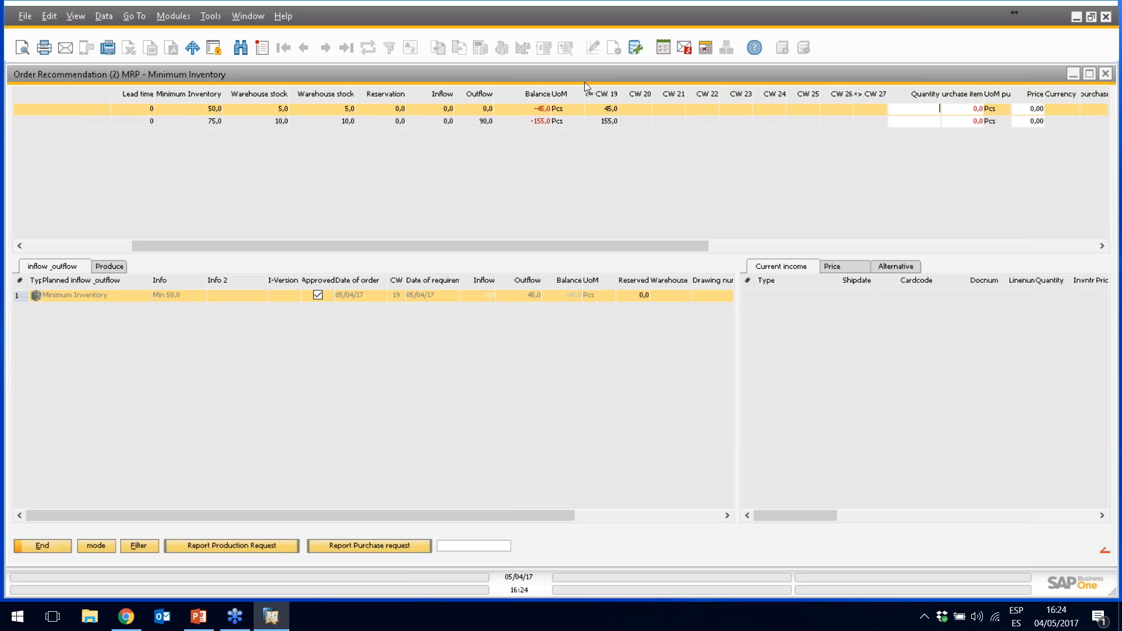
click(895, 110)
click(922, 111)
Examine the supplier, delivery date, date of order, MRP type and order amount columns of the recommended items
drag(647, 243, 790, 230)
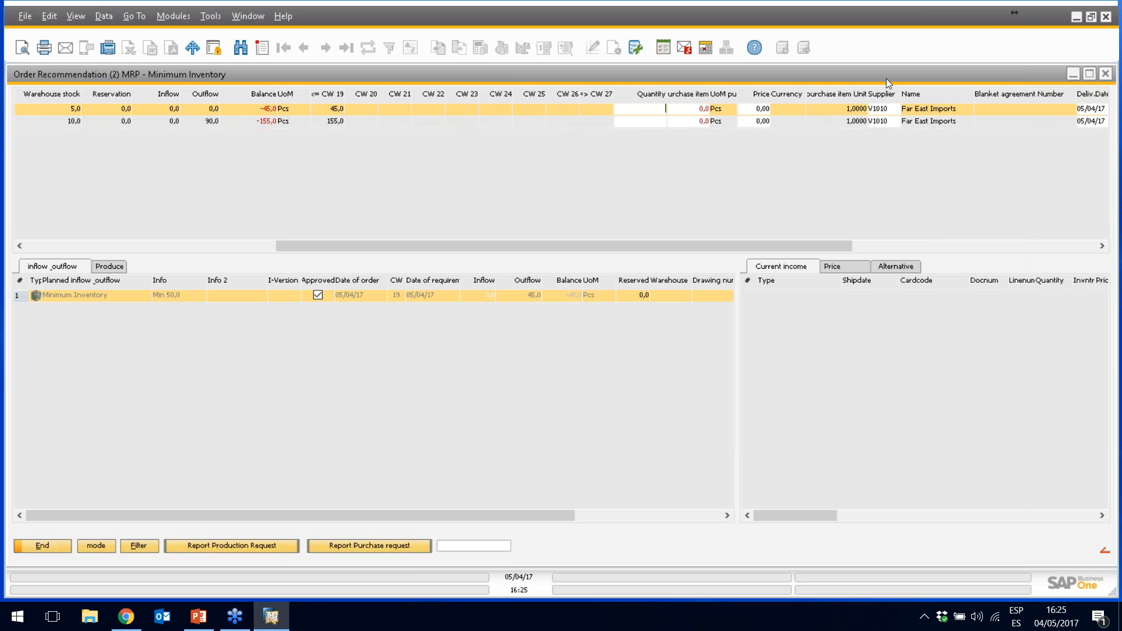
drag(781, 247, 927, 243)
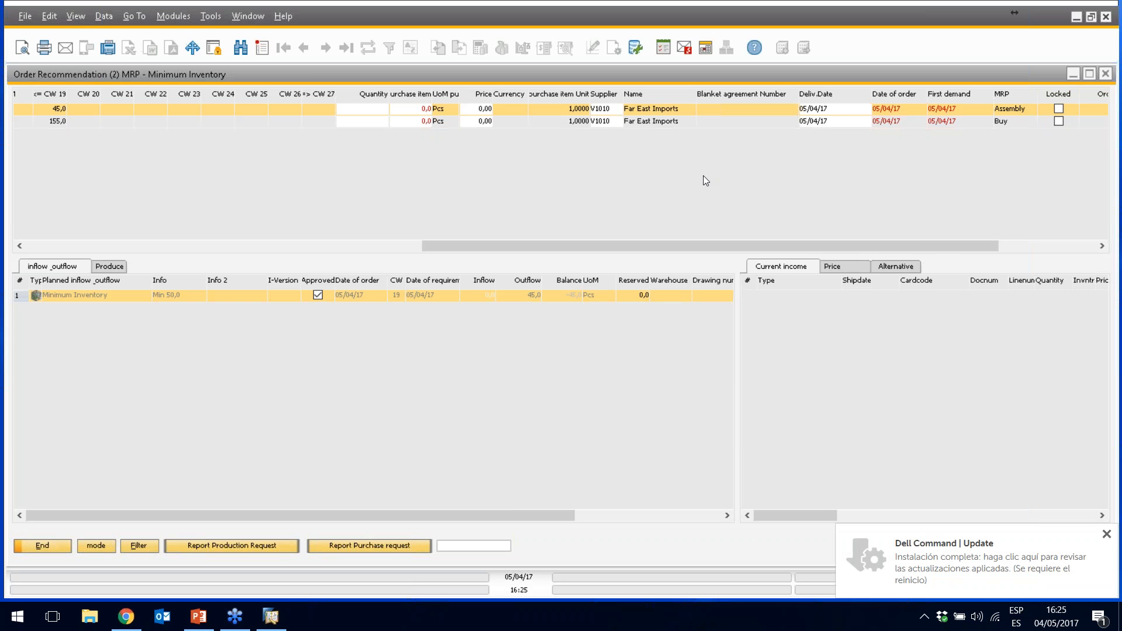
drag(739, 241, 796, 240)
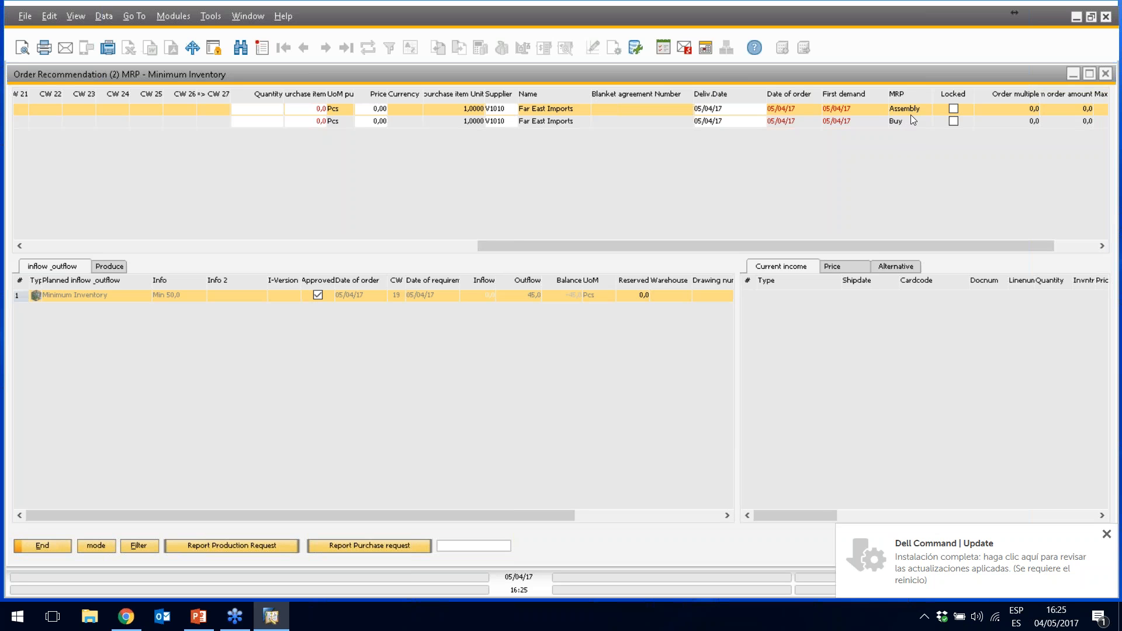
drag(866, 243, 922, 234)
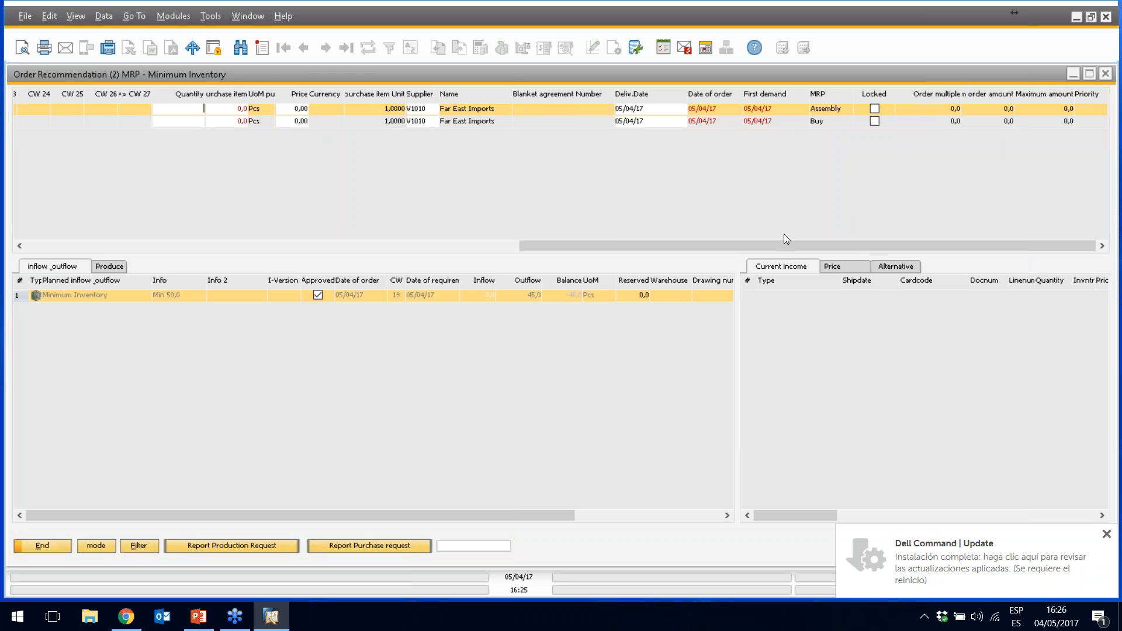
Examine MRP_RM1's planned inflow and outflow lines, widening the Info column, and compare its balance and weekly requirement before reselecting MRP_FG1
drag(776, 241, 260, 222)
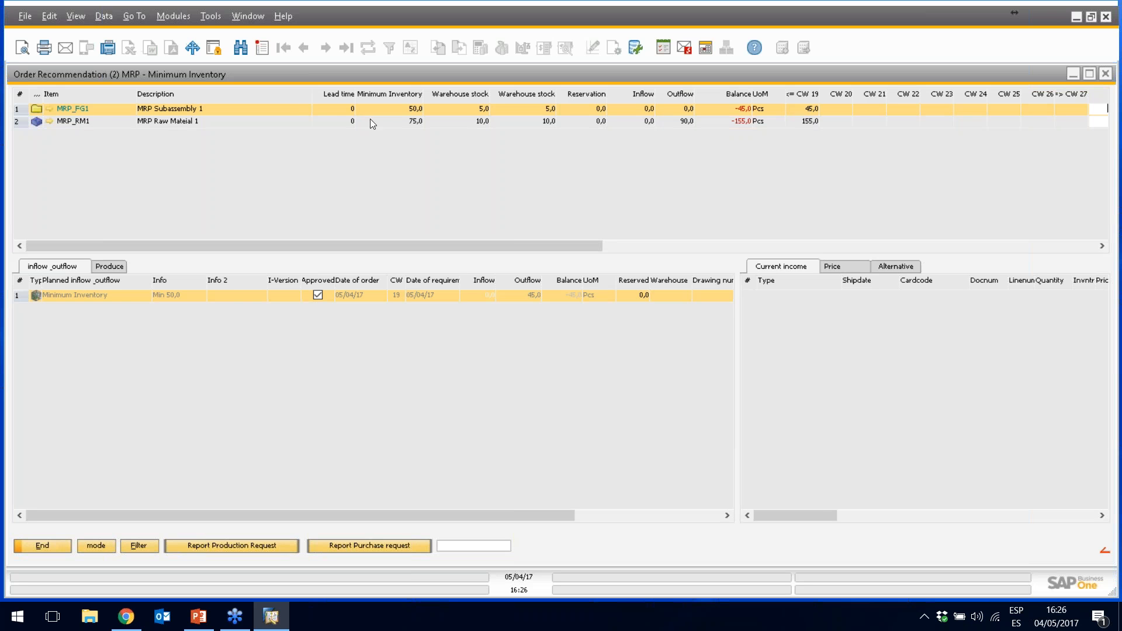
click(79, 121)
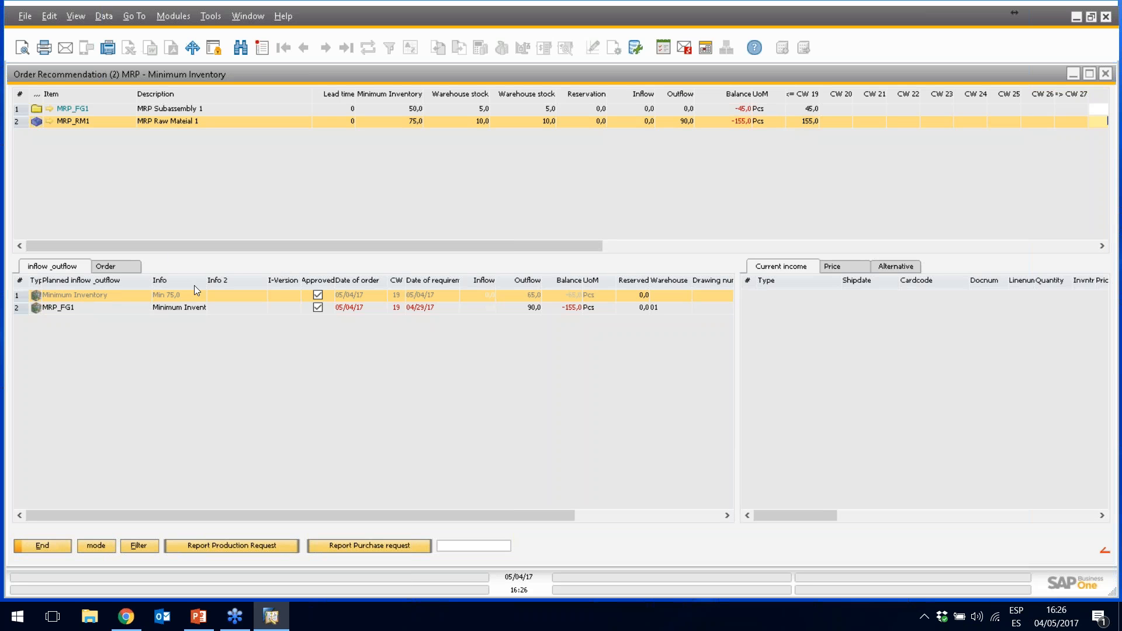
drag(207, 280, 243, 280)
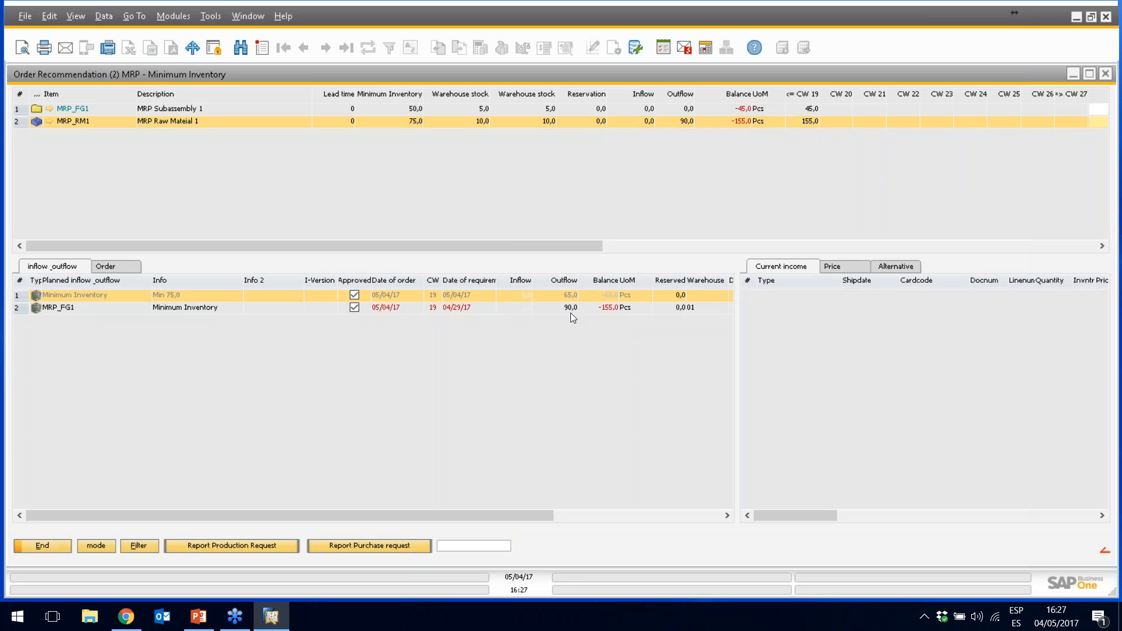
click(602, 308)
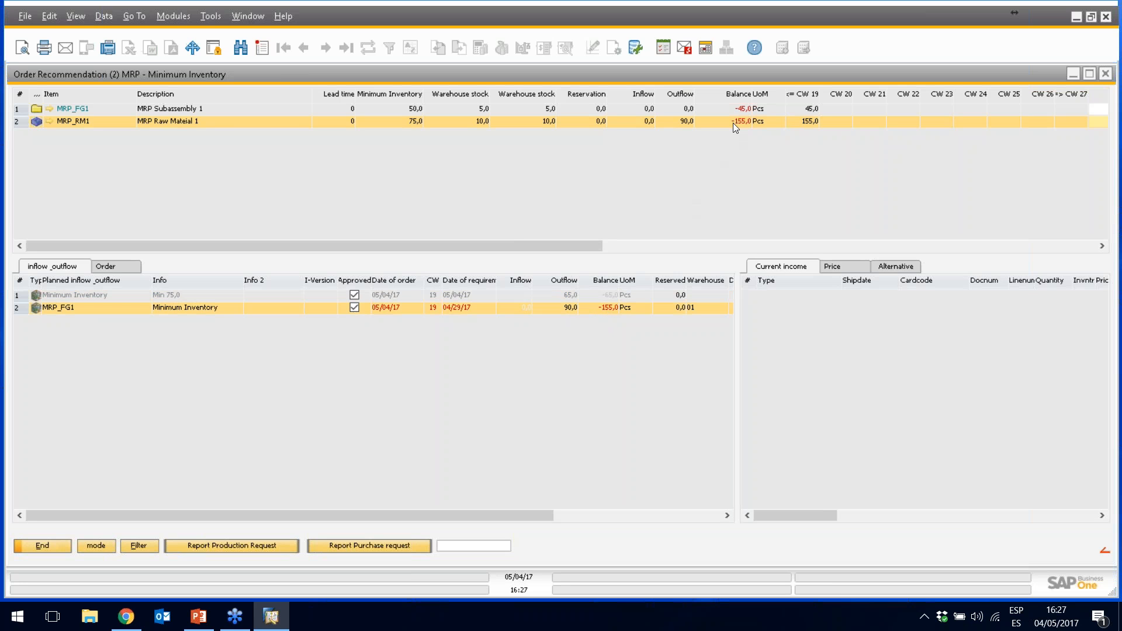
drag(563, 247, 690, 245)
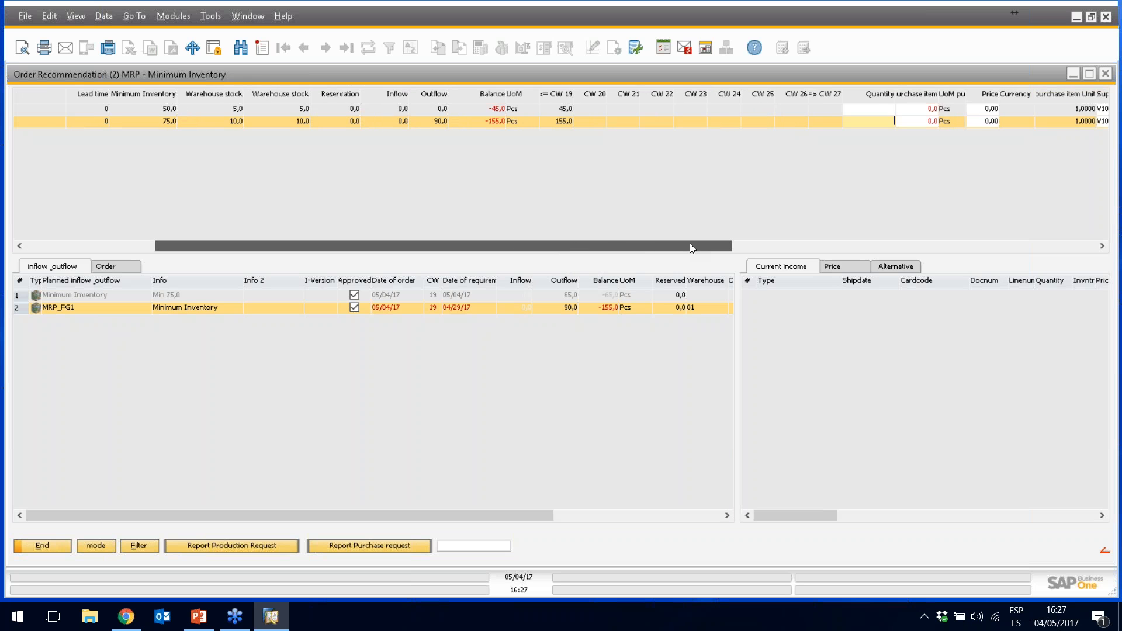
mouse_move(690, 243)
mouse_down()
mouse_move(634, 245)
mouse_move(678, 244)
mouse_up()
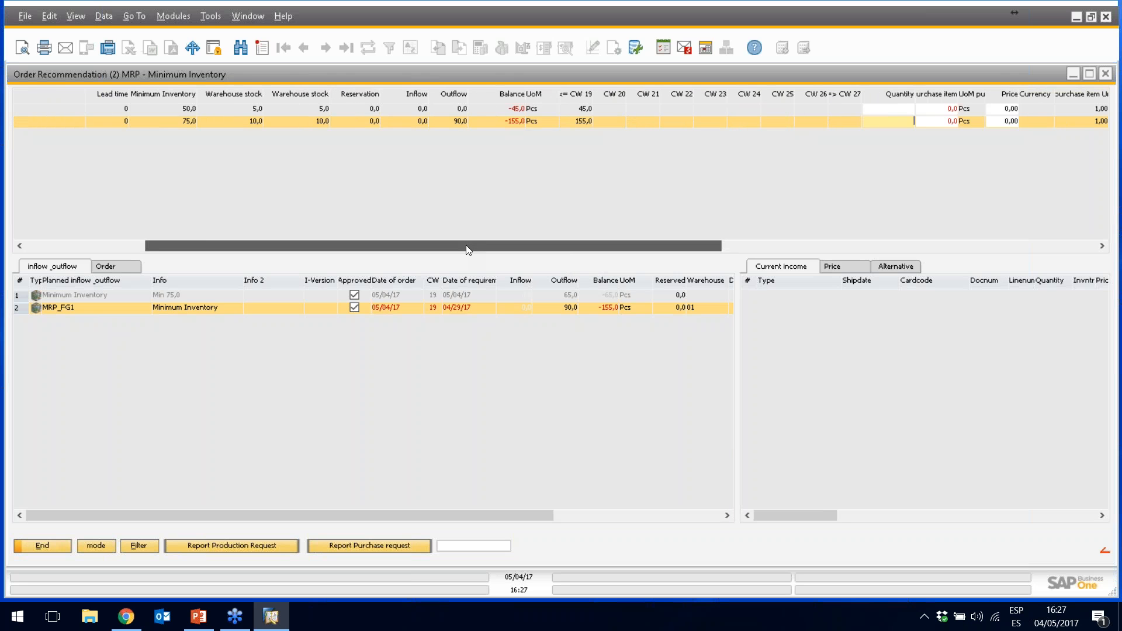
drag(465, 244, 326, 258)
click(68, 108)
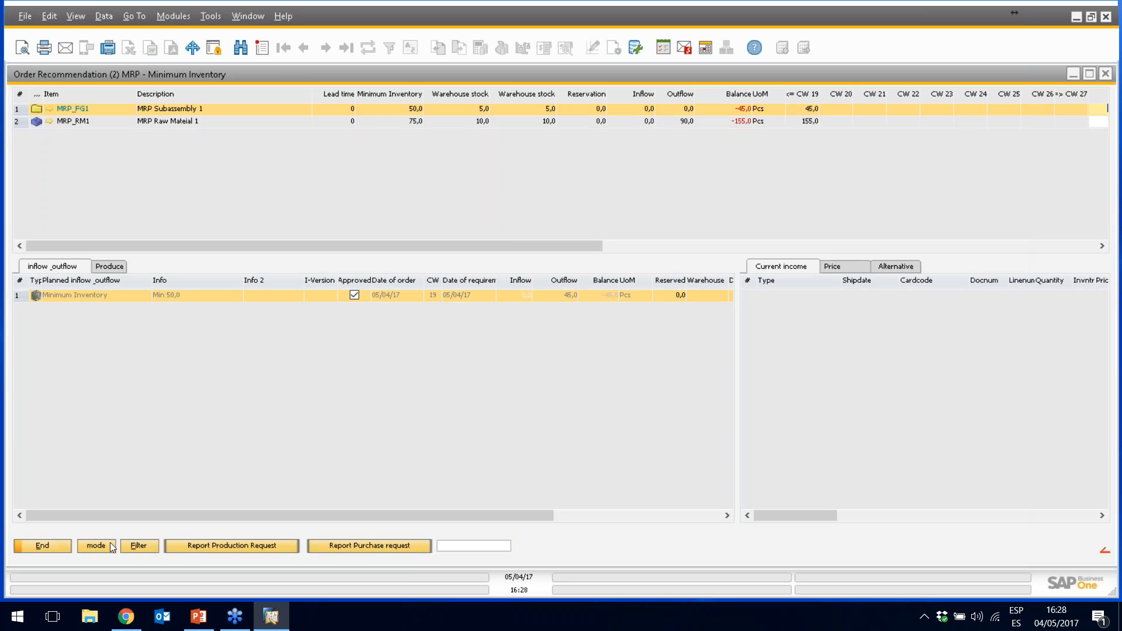
Examine the Filter and Item options of the order recommendation list filter, then cancel it
click(139, 546)
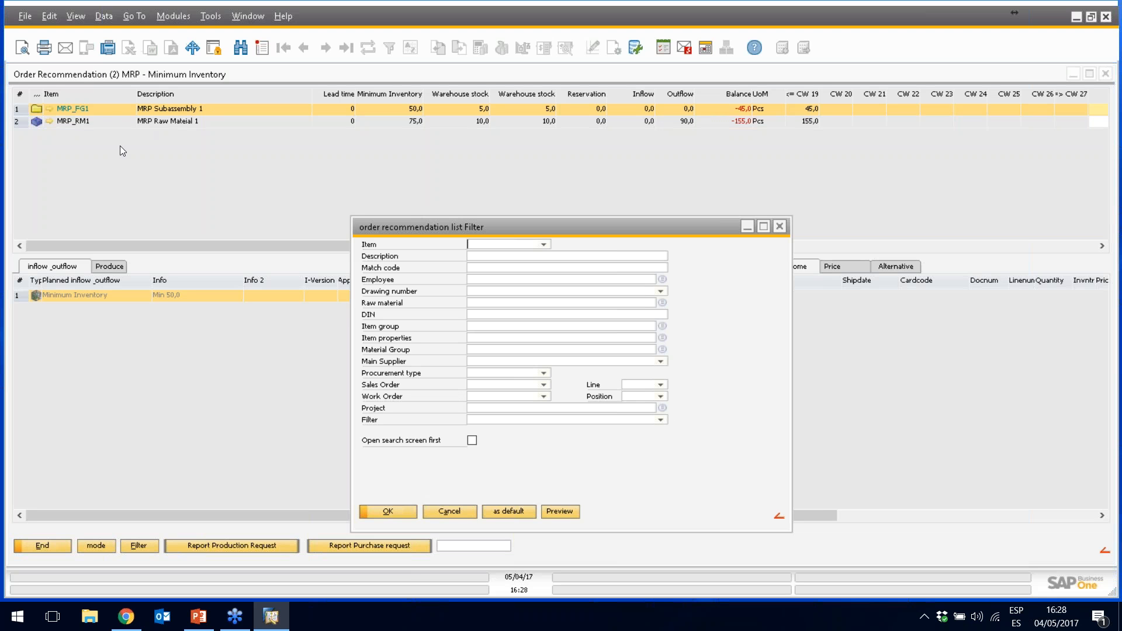
click(661, 420)
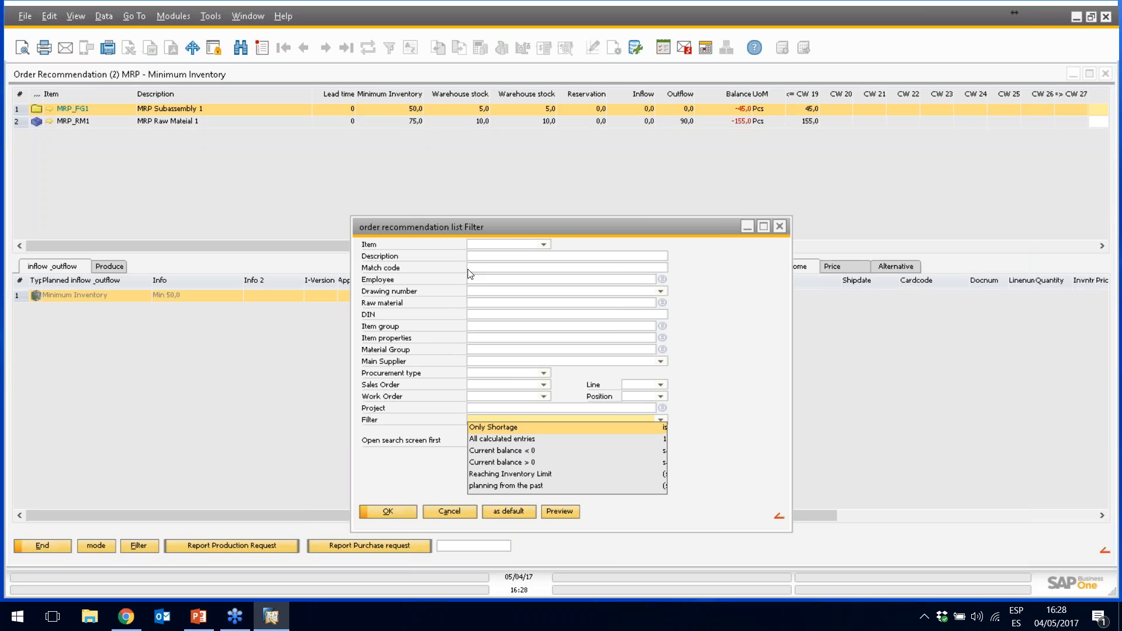
click(538, 245)
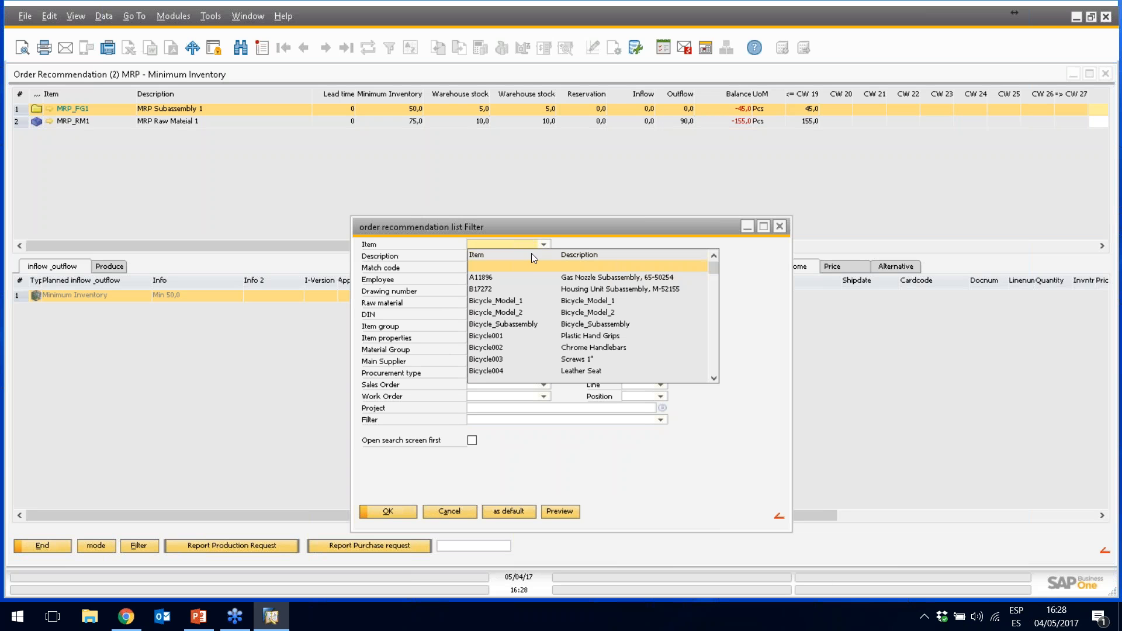
click(566, 241)
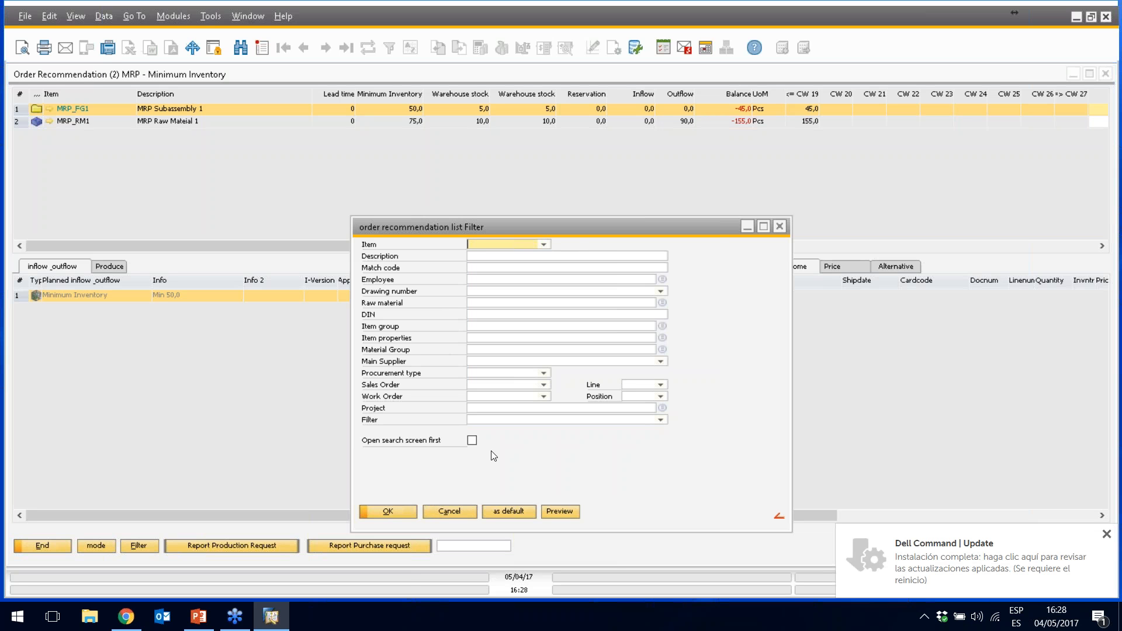
click(446, 514)
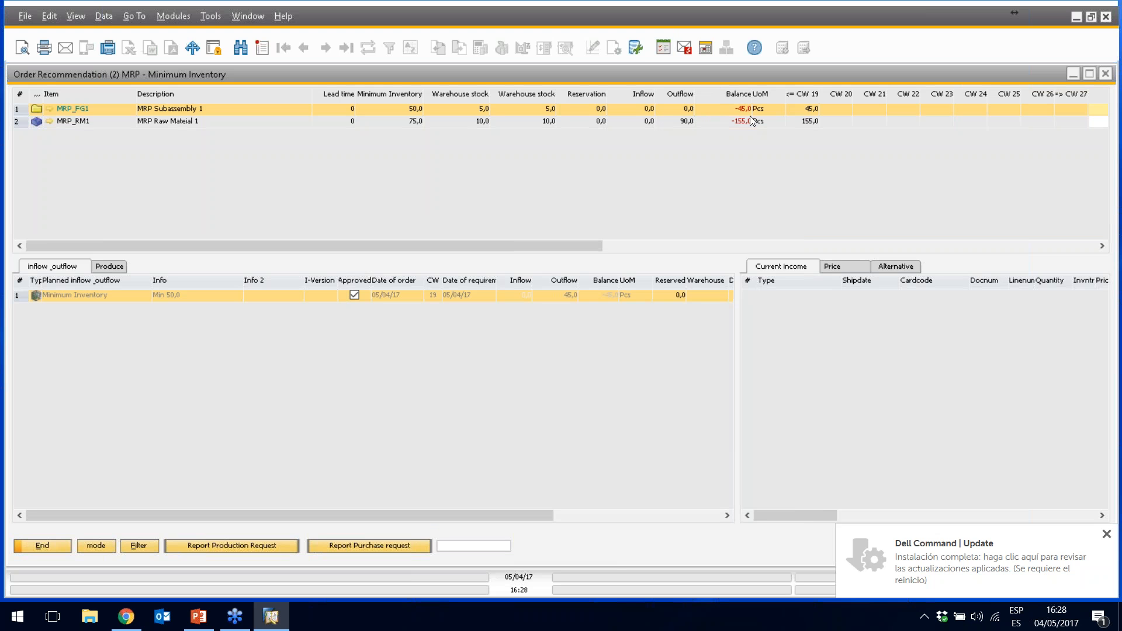
Compare the balances of MRP_RM1 and MRP_FG1 in the order recommendation list
drag(567, 245, 513, 241)
click(726, 121)
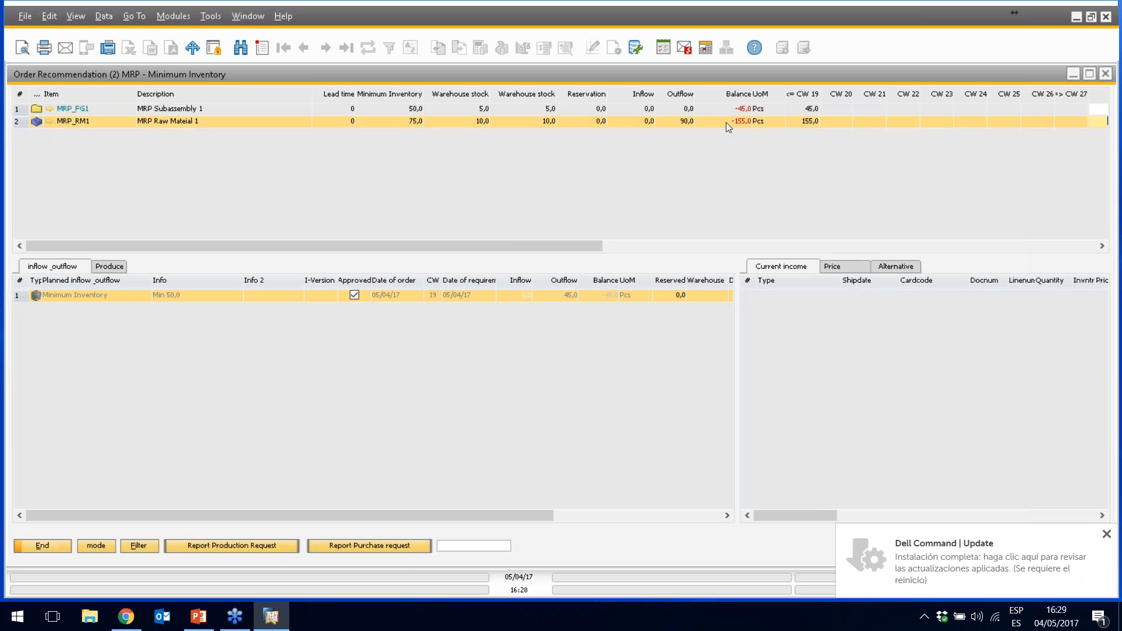
click(727, 110)
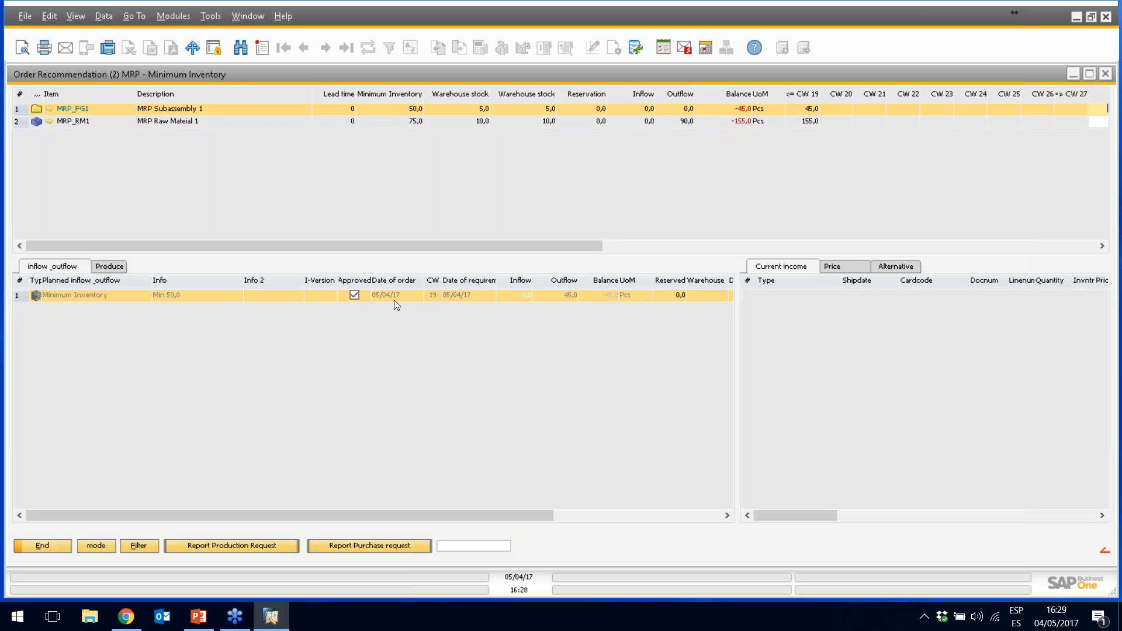
mouse_move(241, 244)
mouse_down()
mouse_move(561, 264)
mouse_move(222, 248)
mouse_up()
Switch the order recommendation to the full-list mode and pre-assign the Buy items with 7 security workdays
click(97, 546)
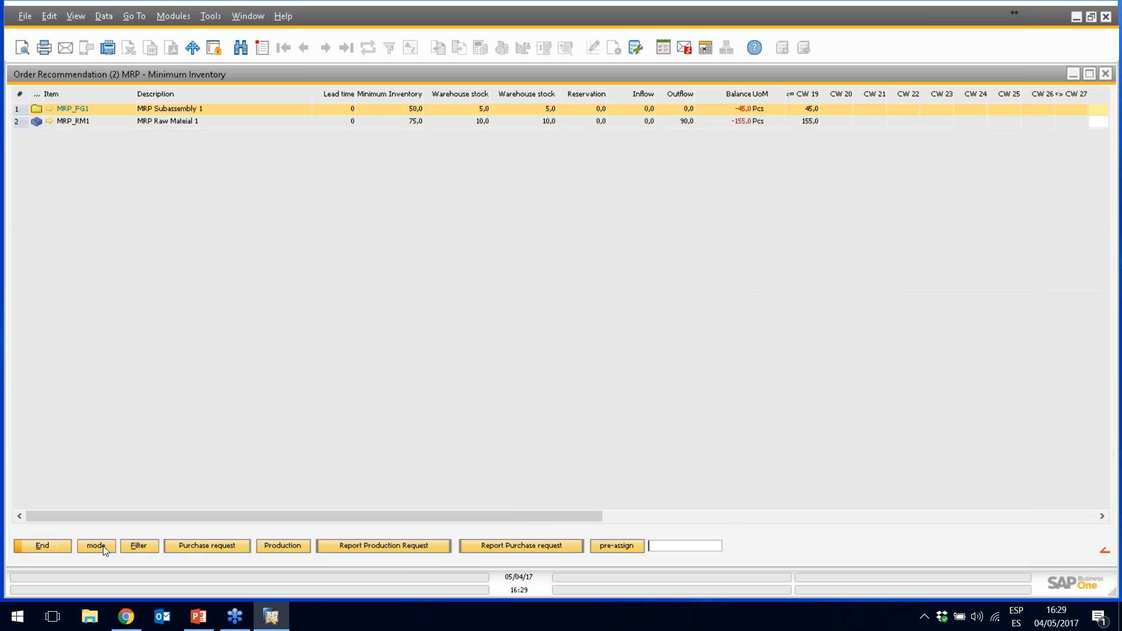
drag(186, 515, 142, 432)
drag(247, 510, 390, 508)
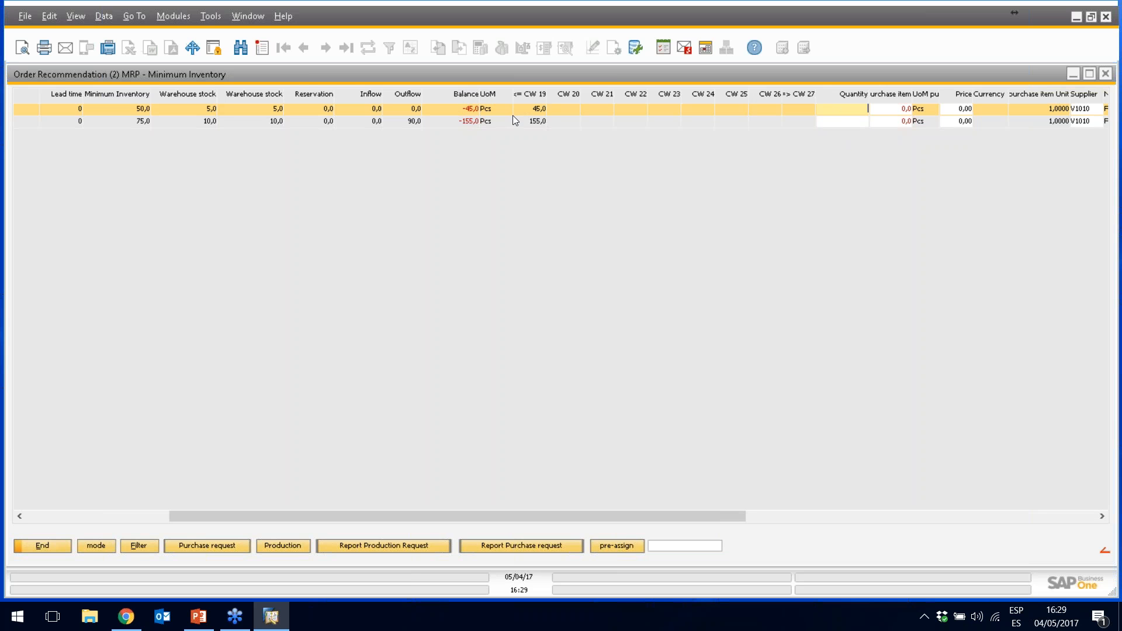
click(616, 546)
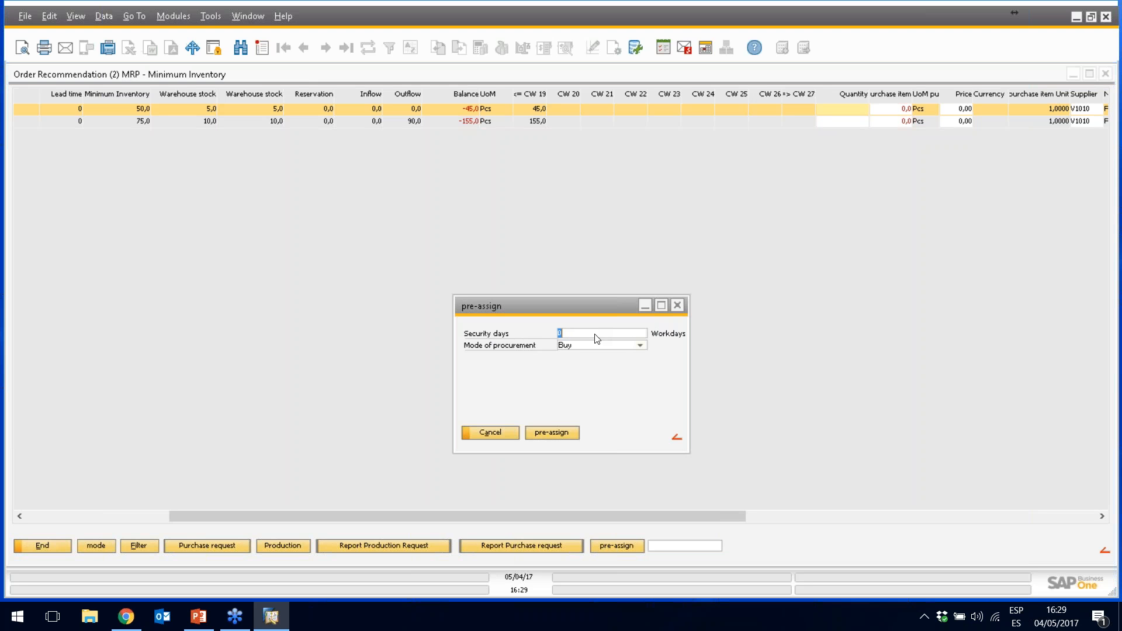
text(7)
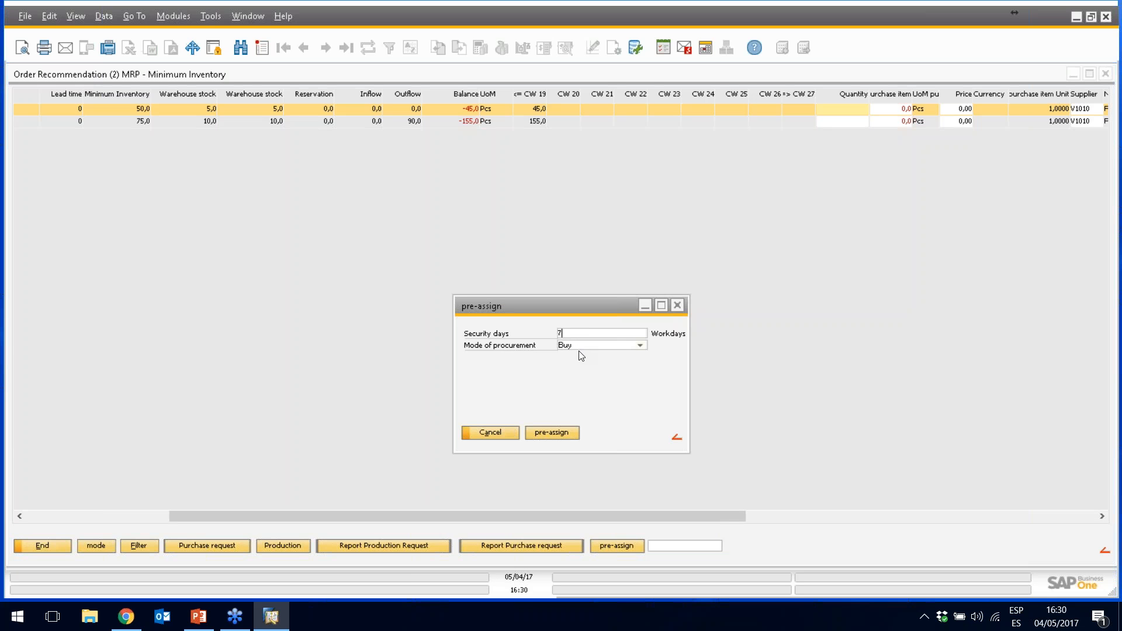
click(556, 432)
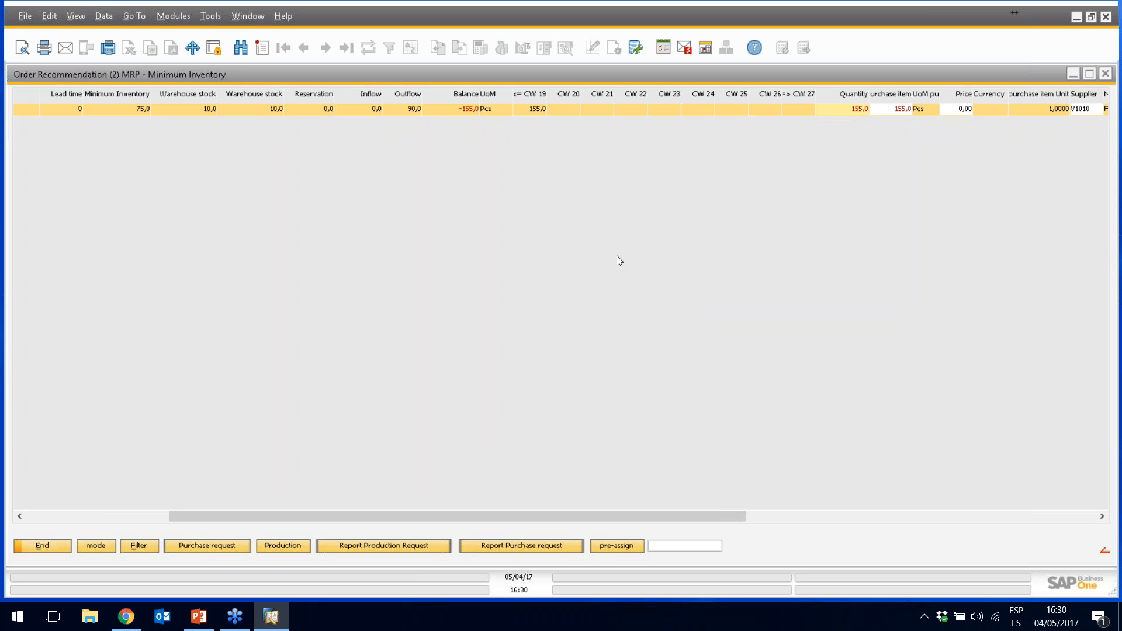
Create a purchase request for MRP_RM1, including entries without prices, and convert it into a purchase order while closing the request
drag(434, 518, 255, 463)
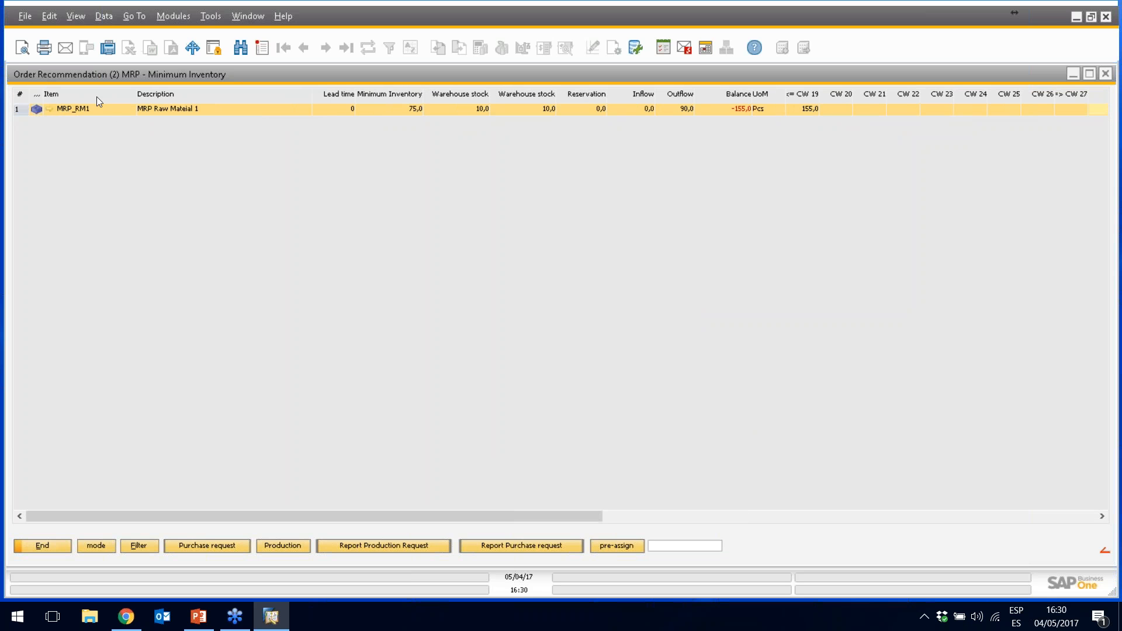
drag(212, 517, 433, 514)
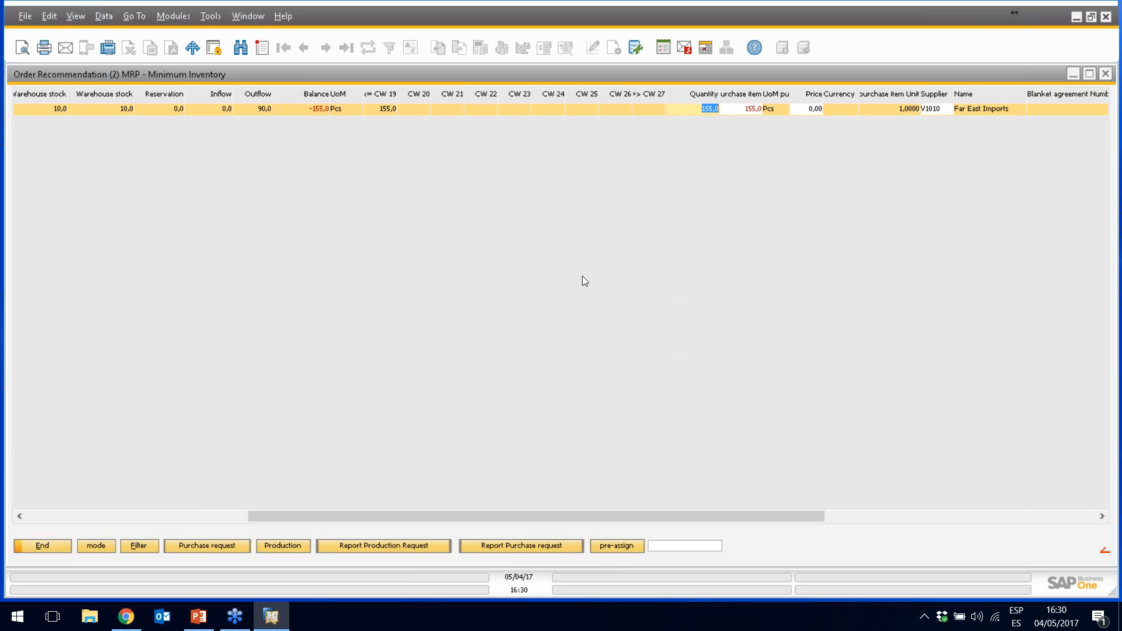
click(199, 546)
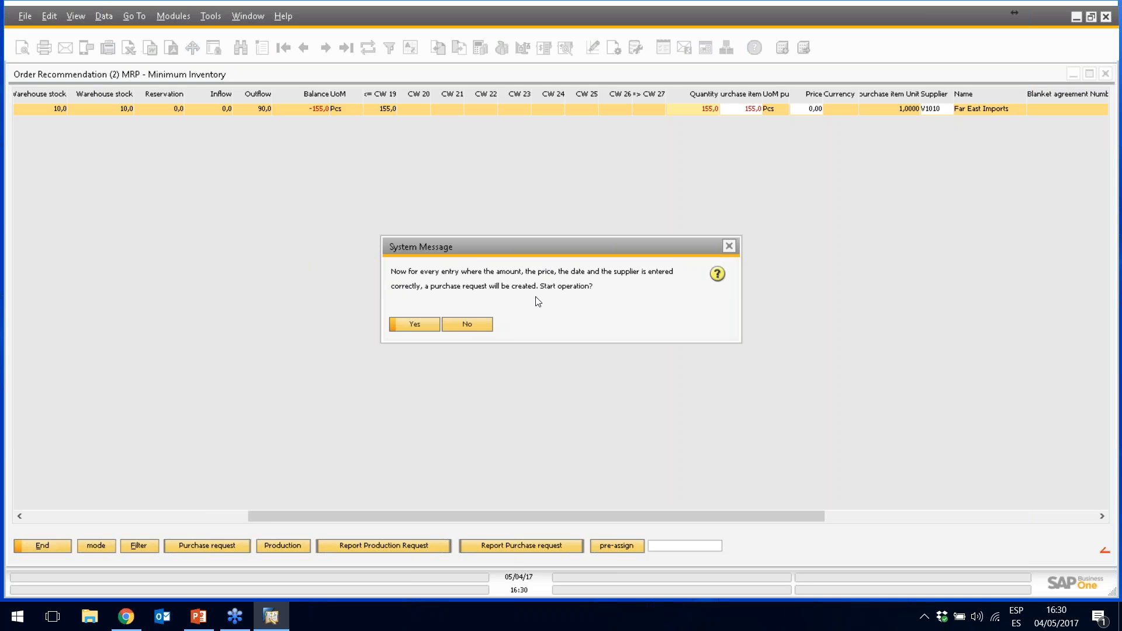
click(416, 324)
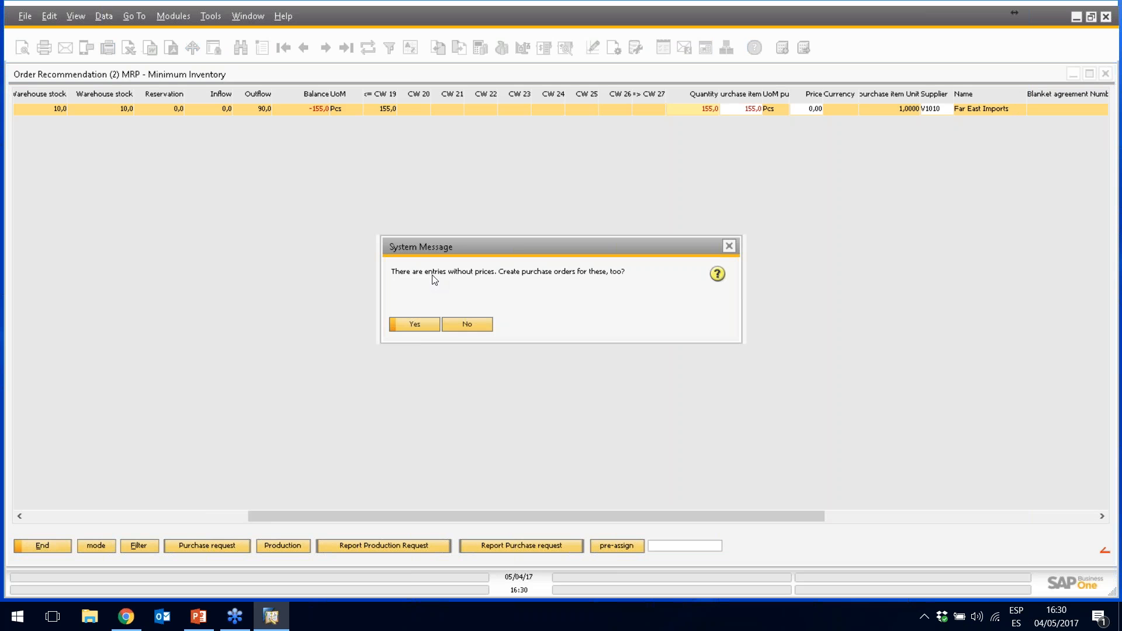
click(423, 324)
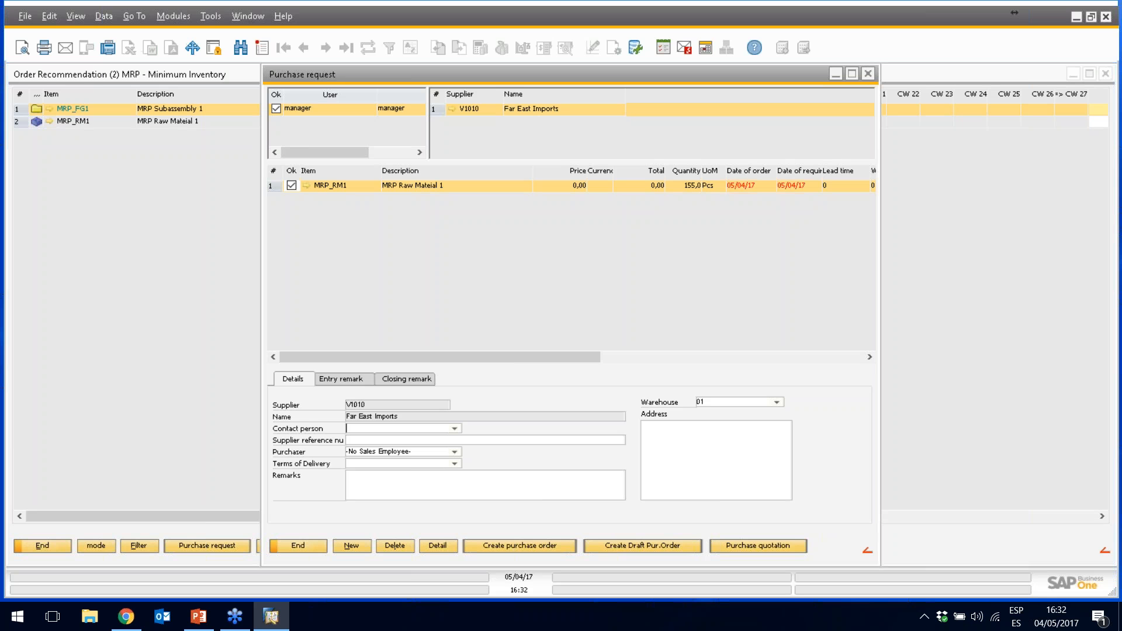
click(512, 544)
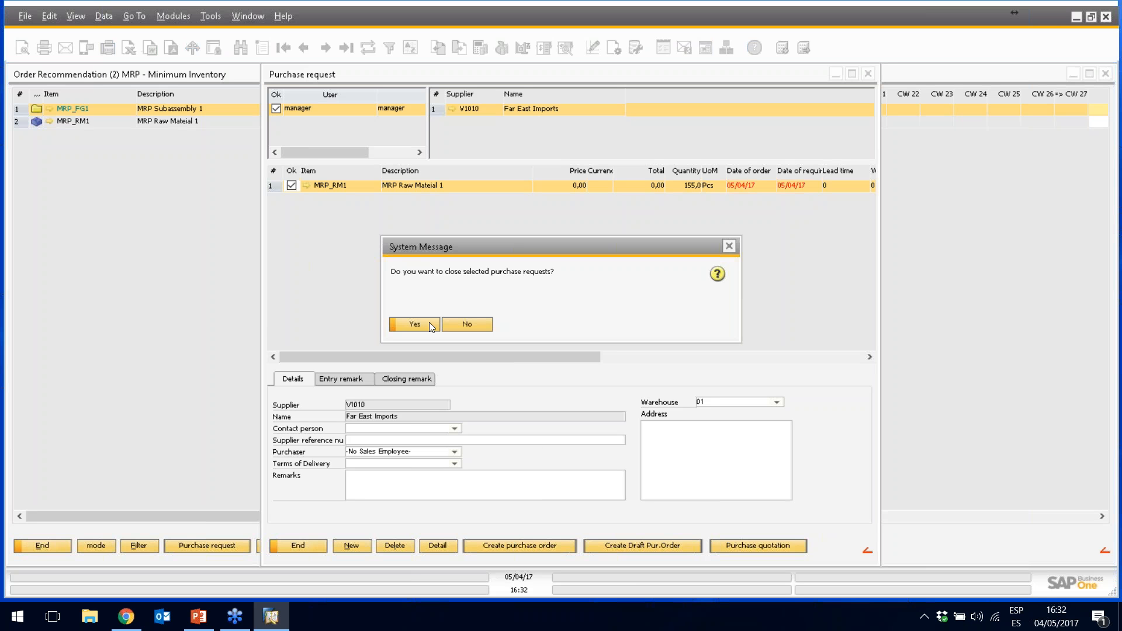
click(422, 322)
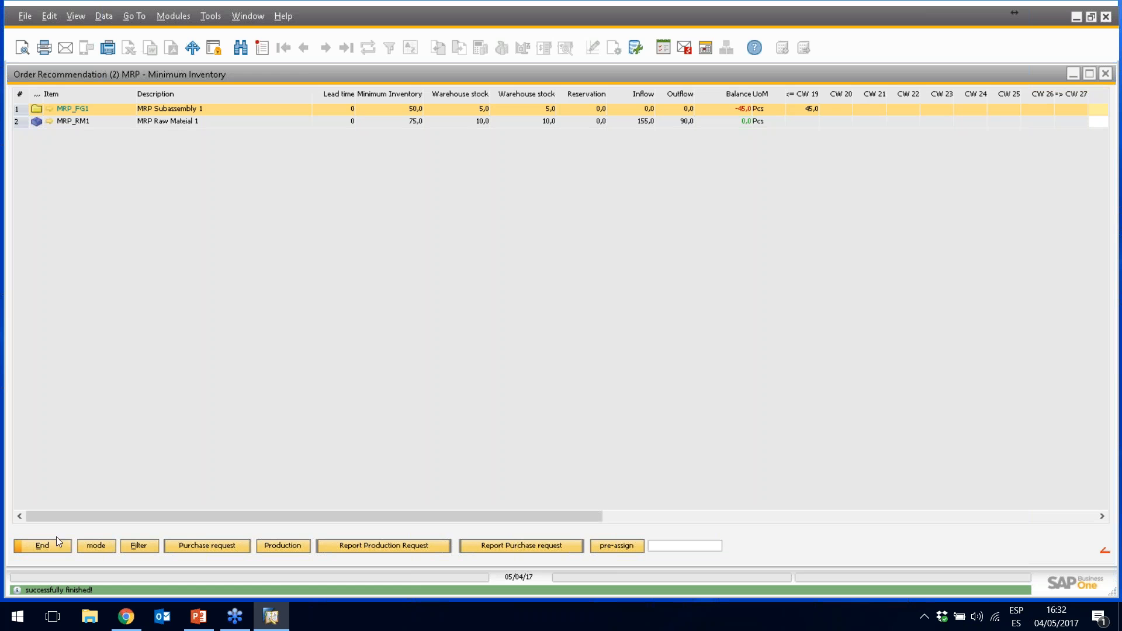
Switch back to the detailed mode and examine the purchase order line in MRP_RM1's planned inflow and outflow
click(106, 544)
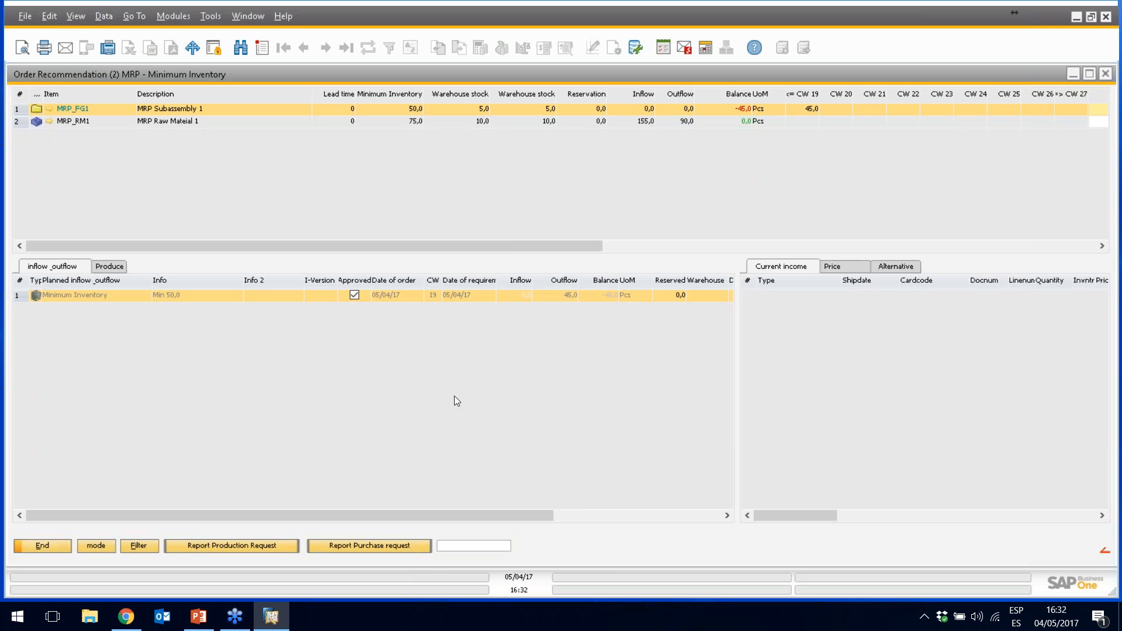
click(86, 124)
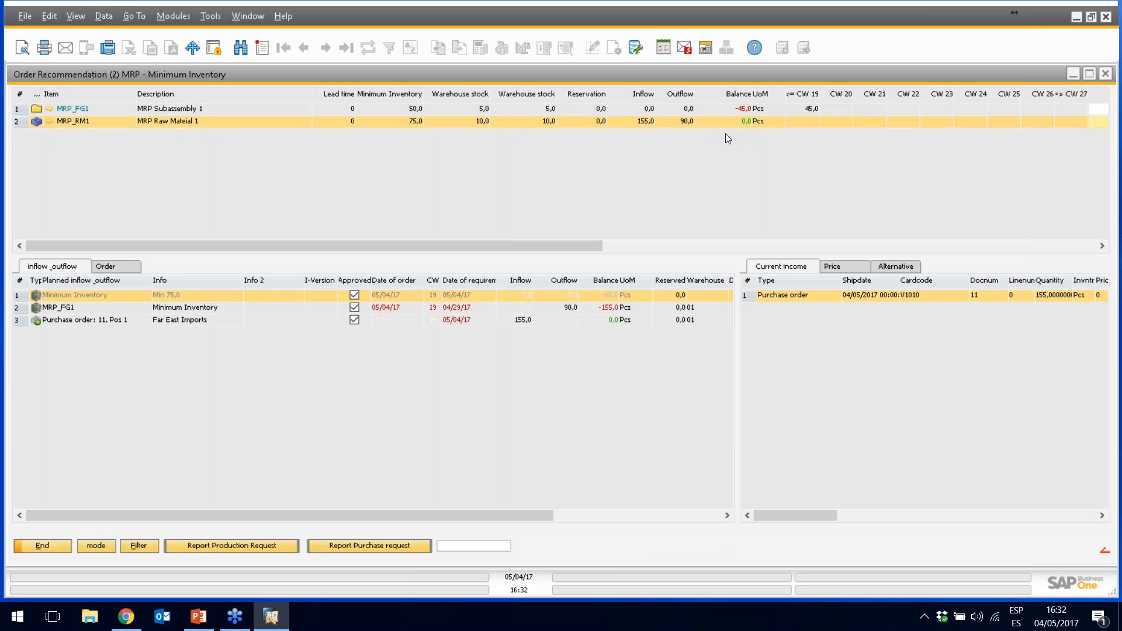
click(66, 321)
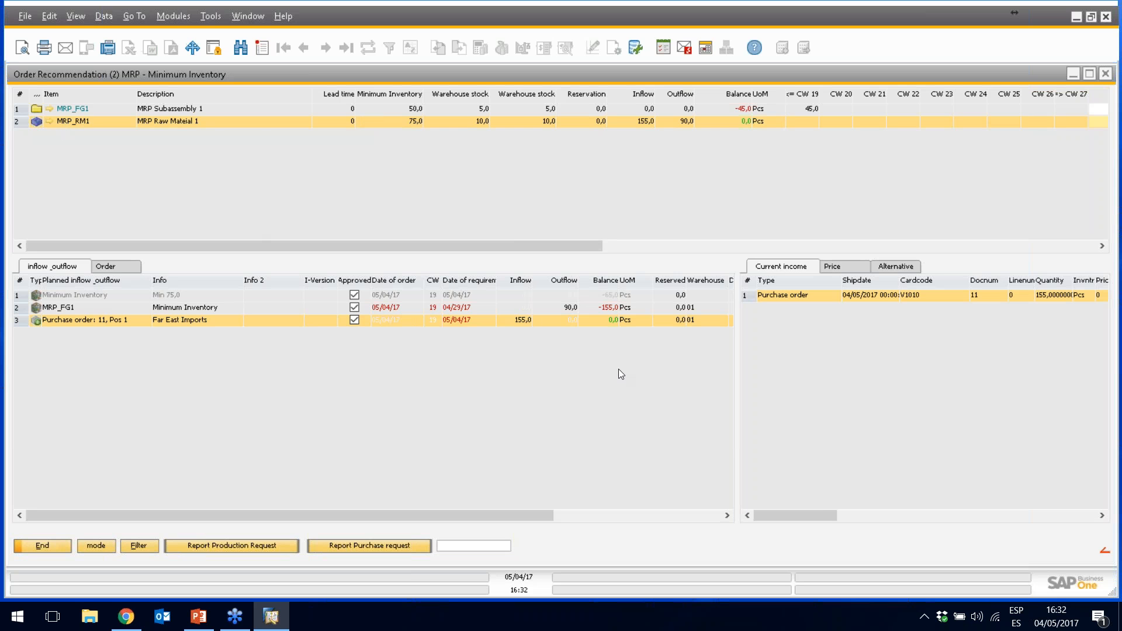
Set the delivery date of MRP_FG1's storage order to 05/05/17 and create its work order, accepting the lot size of 1
click(198, 109)
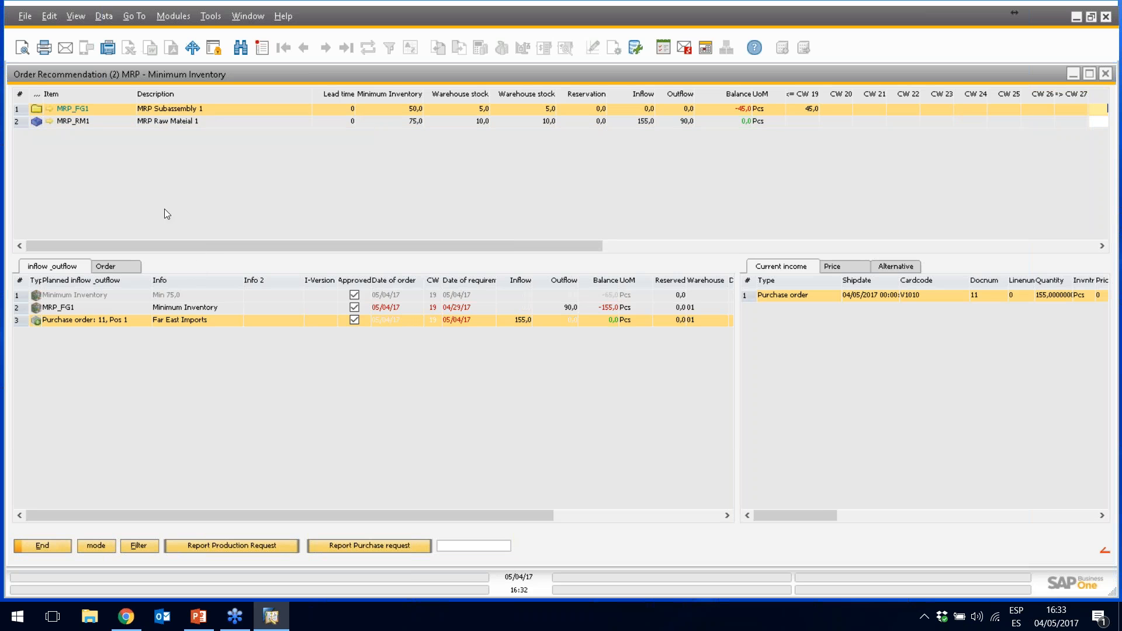
click(170, 110)
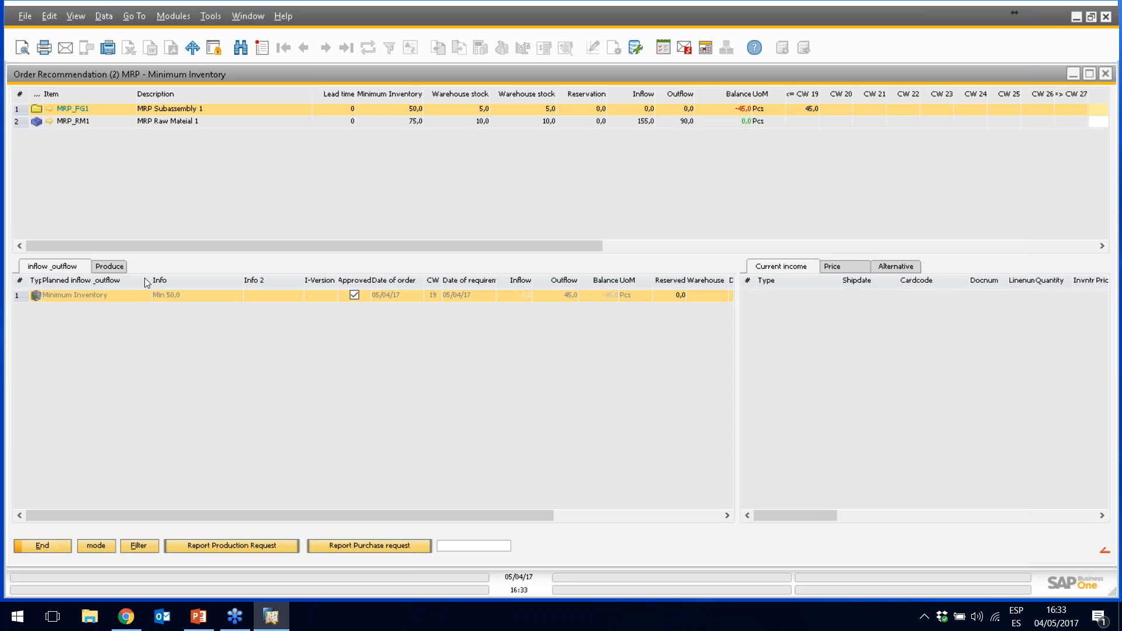
double_click(66, 296)
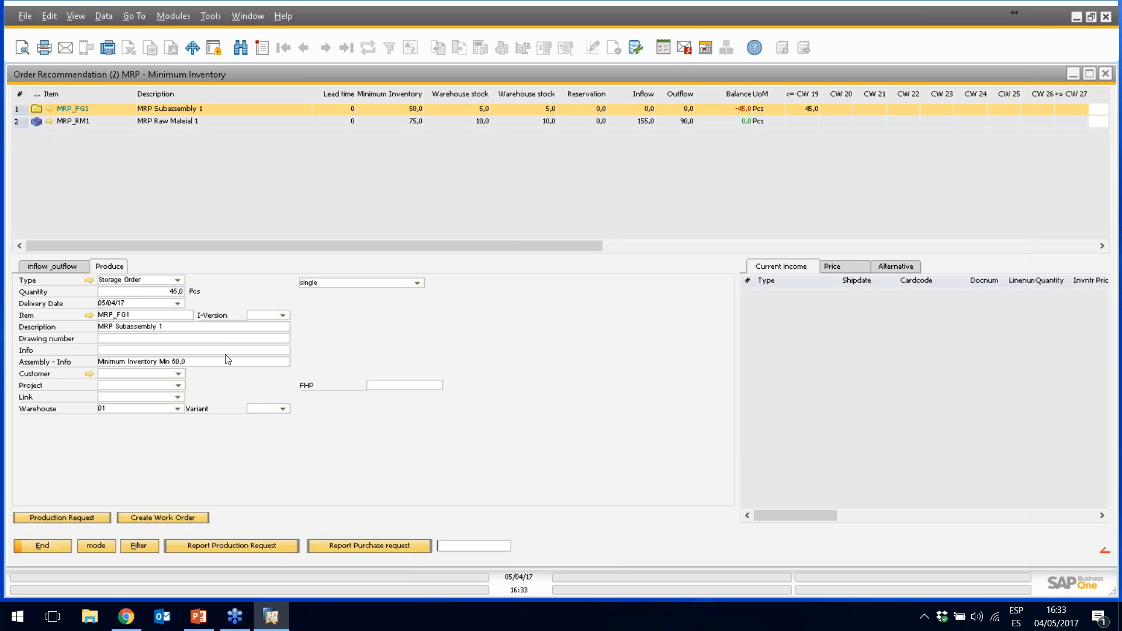
click(177, 304)
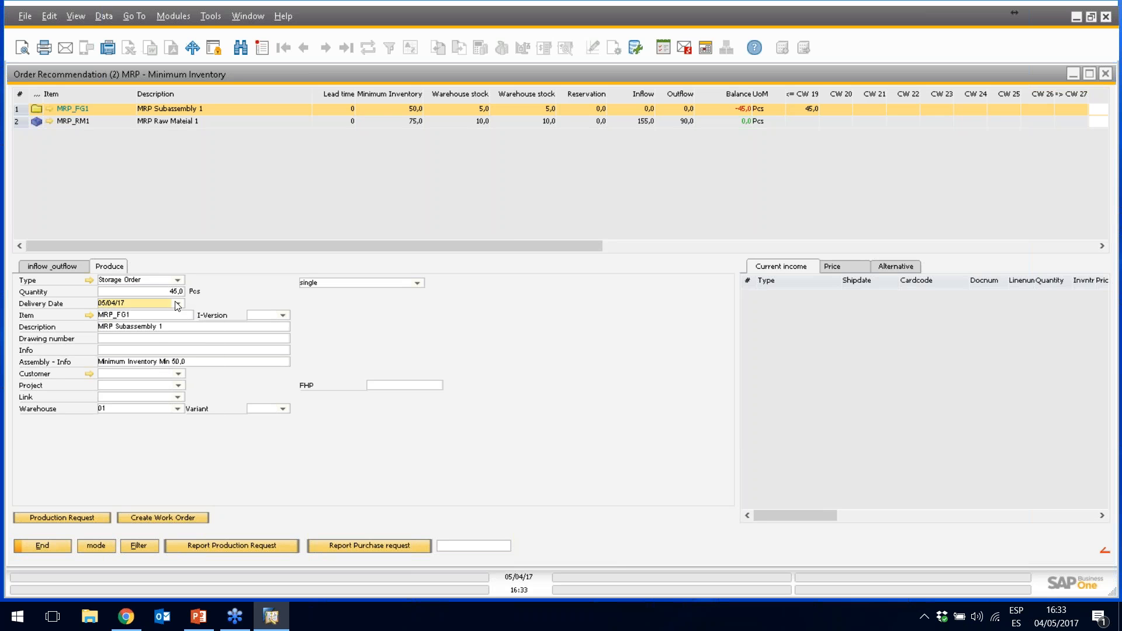
click(170, 343)
click(172, 517)
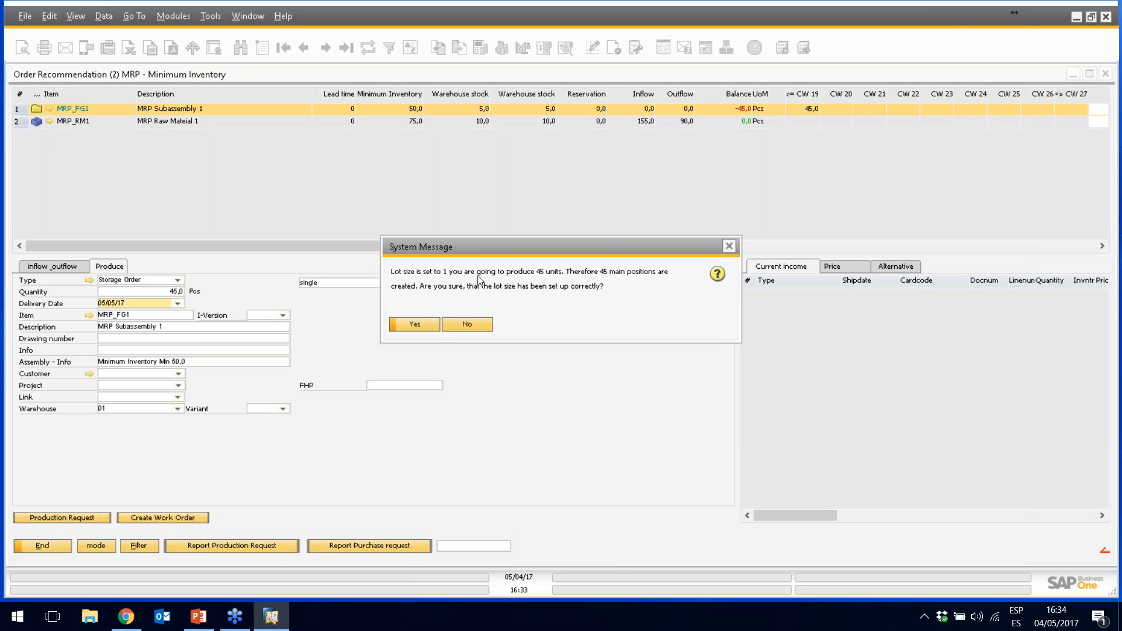
click(425, 323)
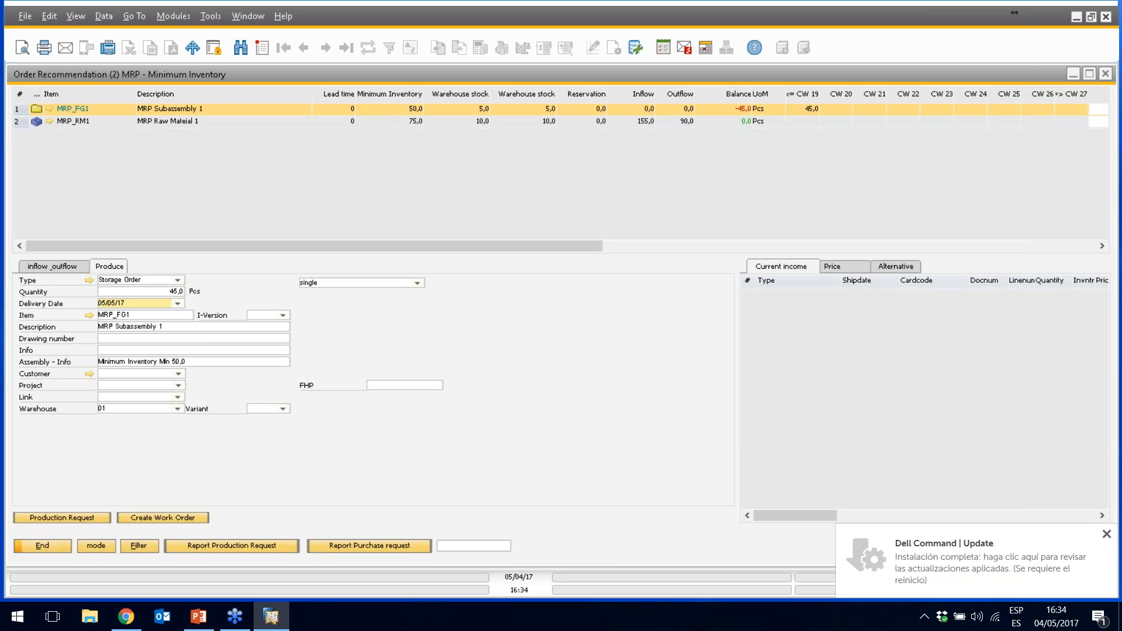
Review the positions of the new MRP_FG1 work order and close the document
click(1105, 535)
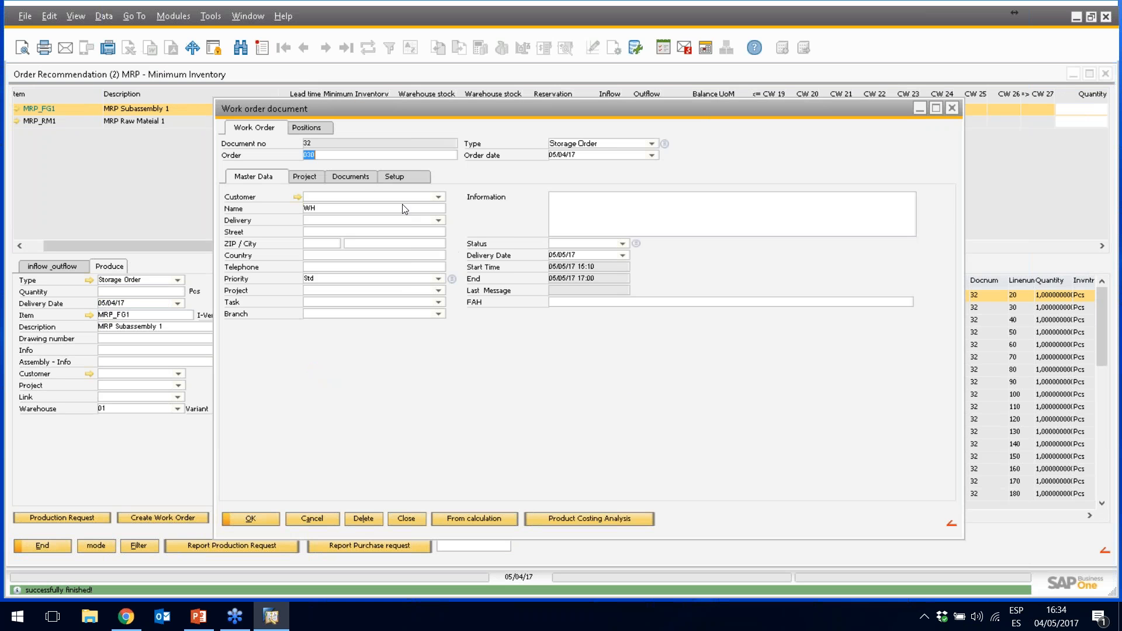
click(314, 127)
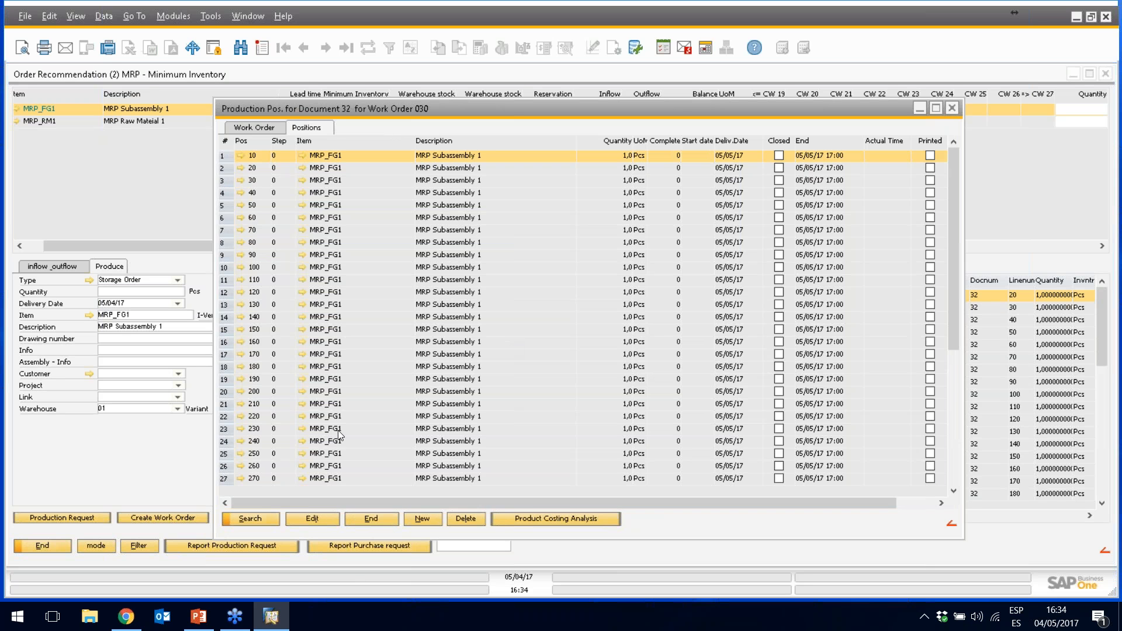
click(354, 520)
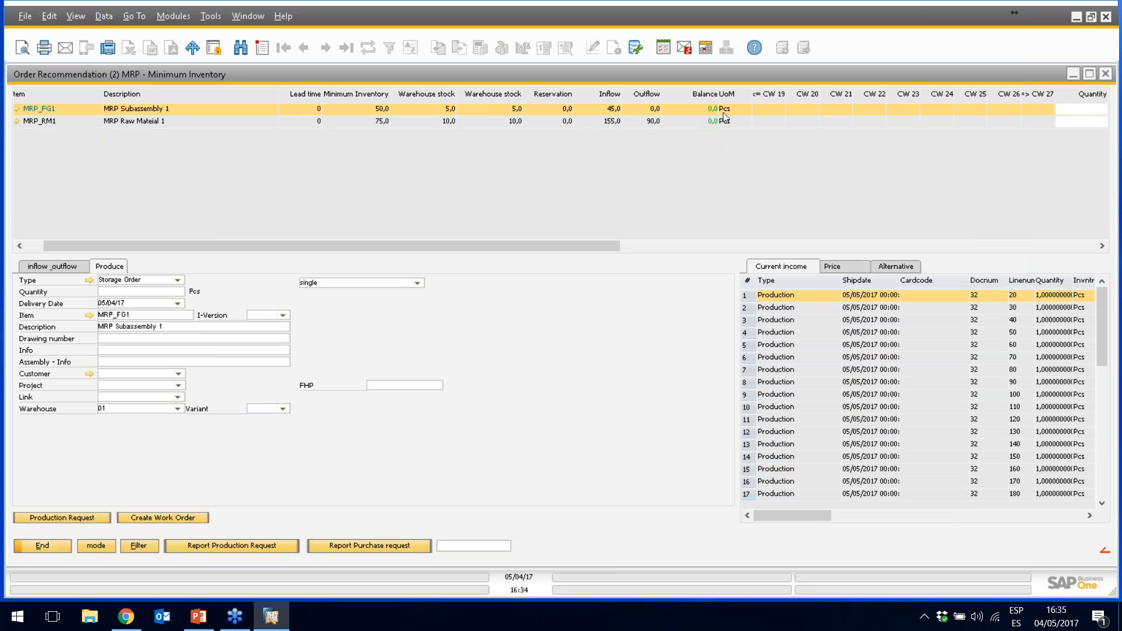
Examine the work order lines in MRP_FG1's planned inflow and outflow down to the last row and exit the order recommendation
click(59, 268)
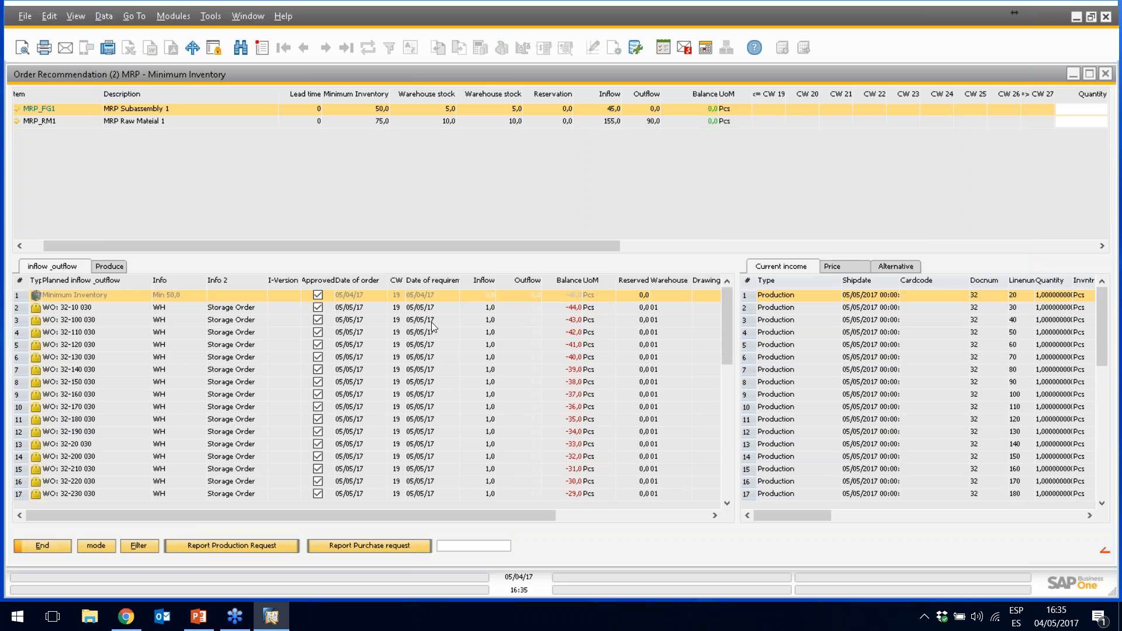
click(69, 313)
click(69, 326)
click(69, 335)
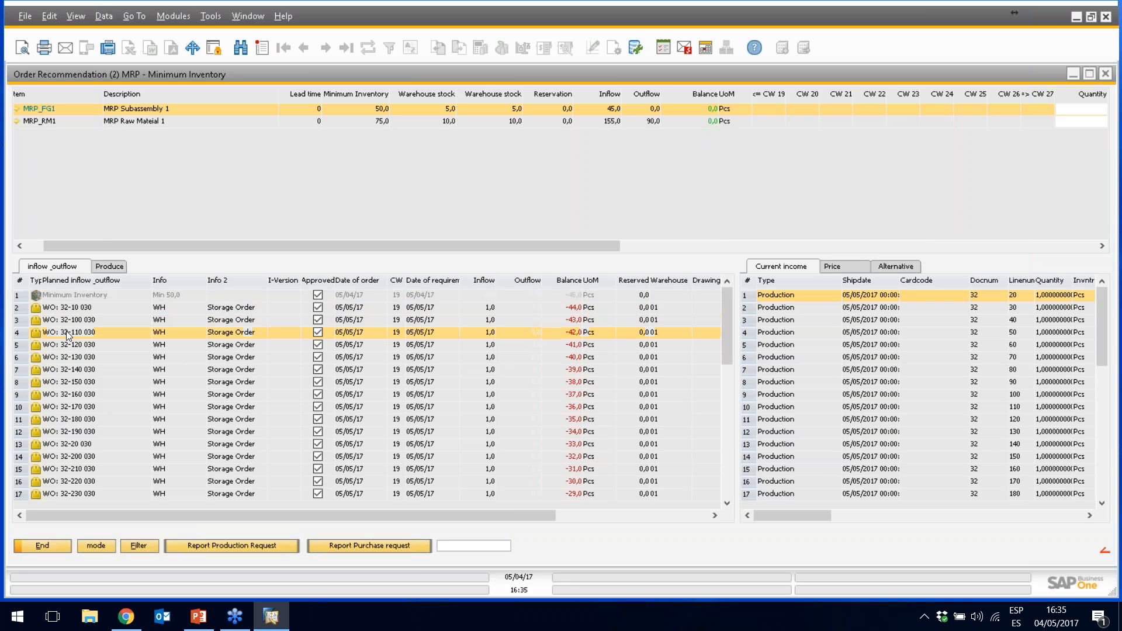
scroll(567, 323, down, 10)
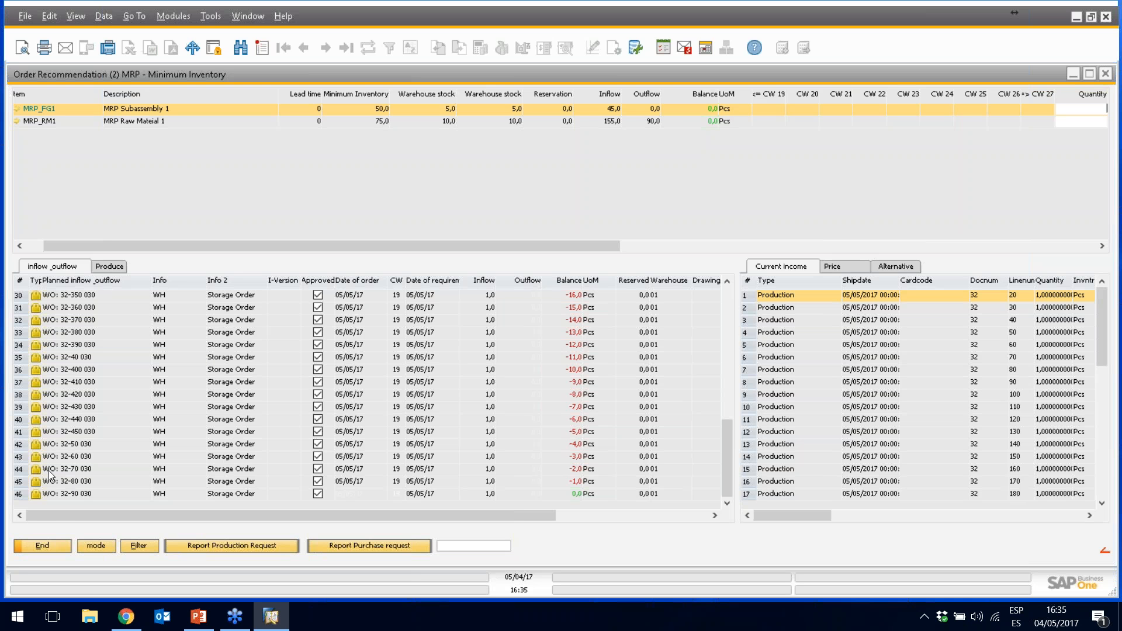
click(42, 545)
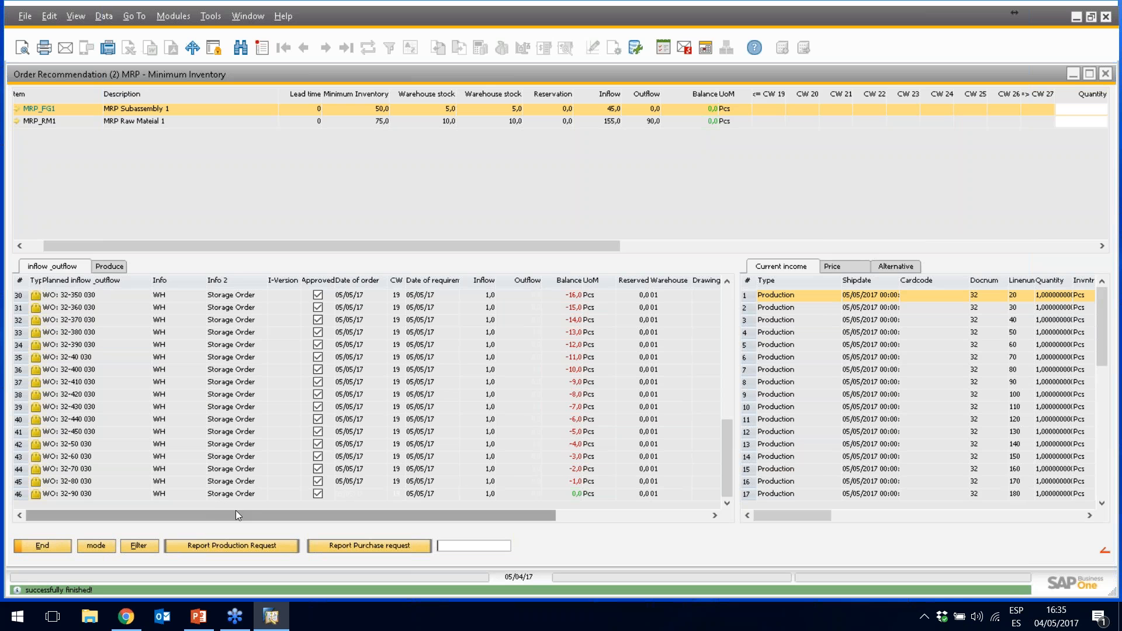
click(55, 547)
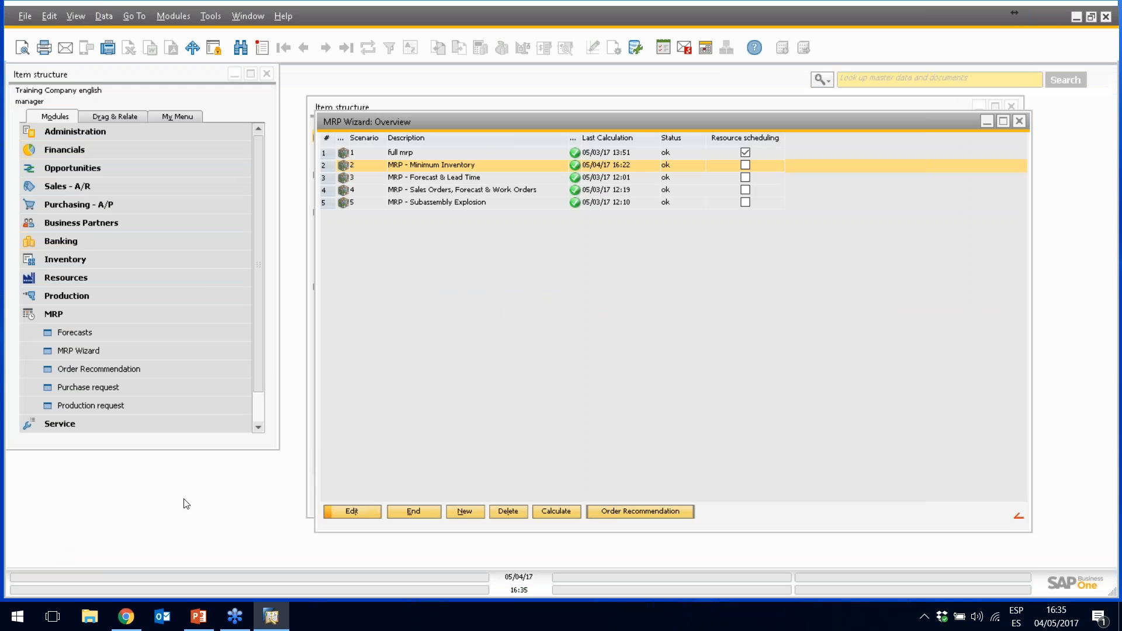
Open the MRP - Forecast & Lead Time scenario for editing and arrange the windows so the item structure tree is uncovered
click(458, 179)
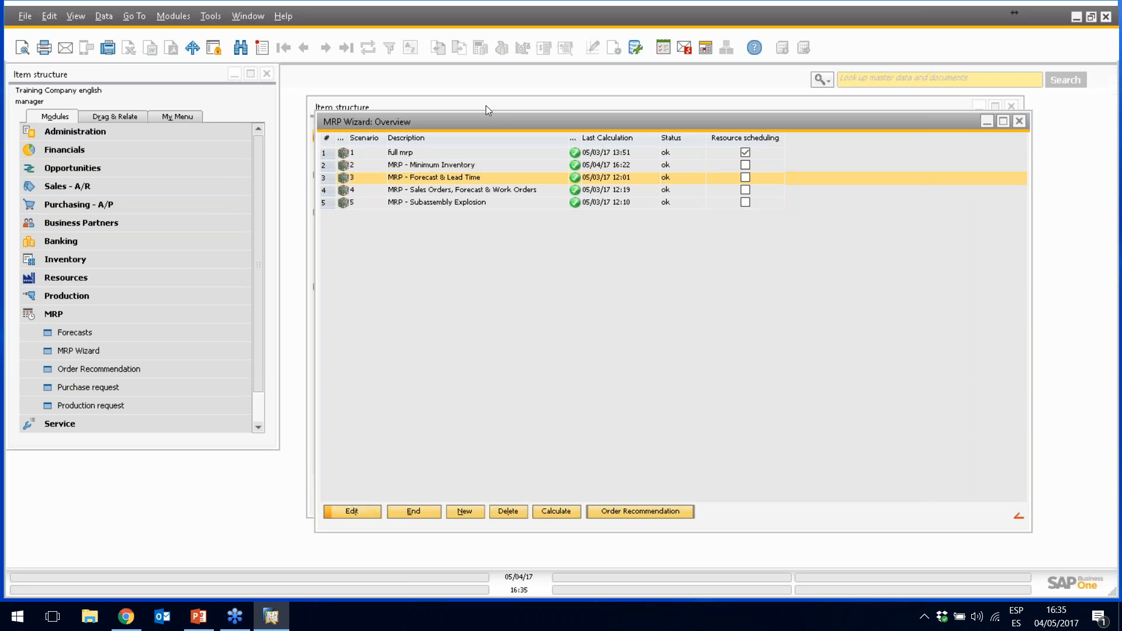
drag(485, 120, 653, 128)
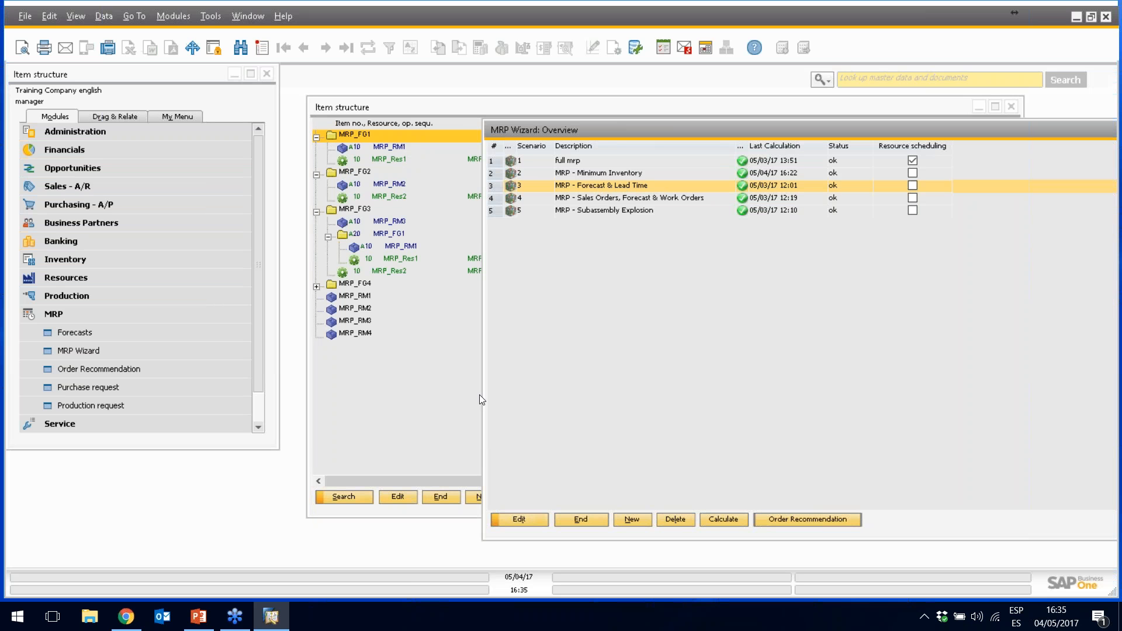
click(526, 520)
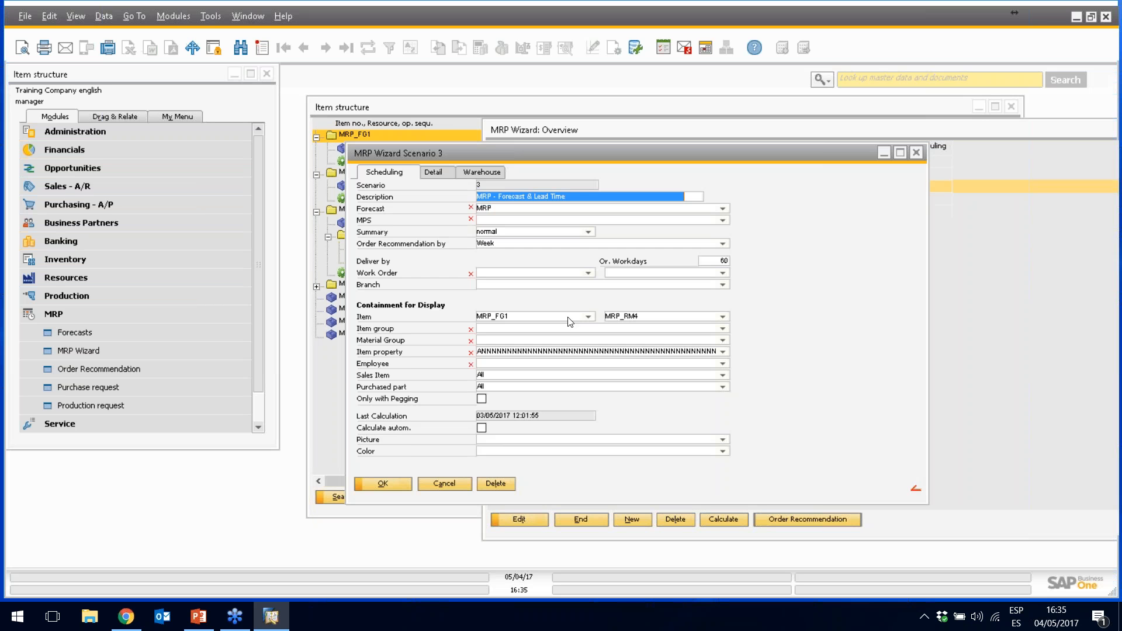
drag(510, 155, 641, 147)
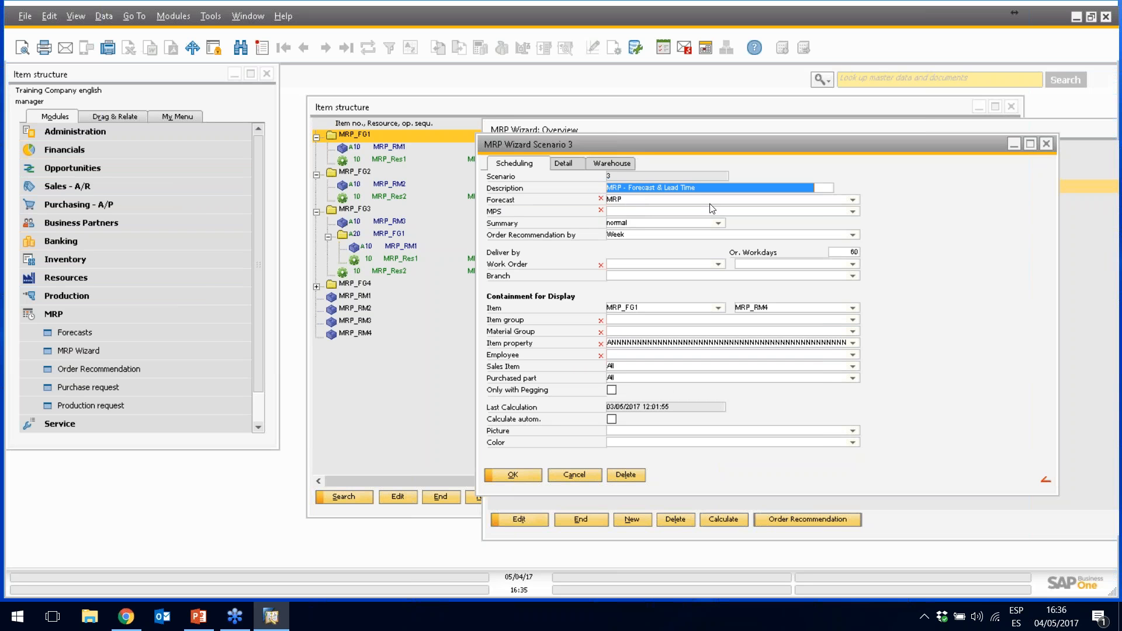
Look up the MRP forecast record, examine the weekly quantities of the finished goods, and close it
click(71, 331)
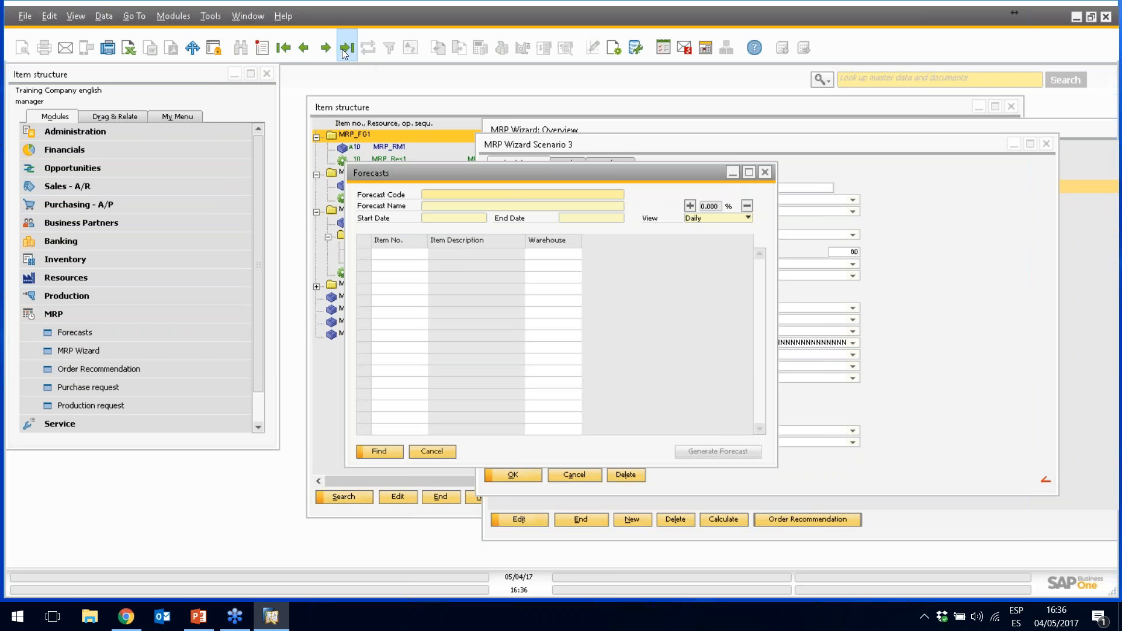
click(345, 47)
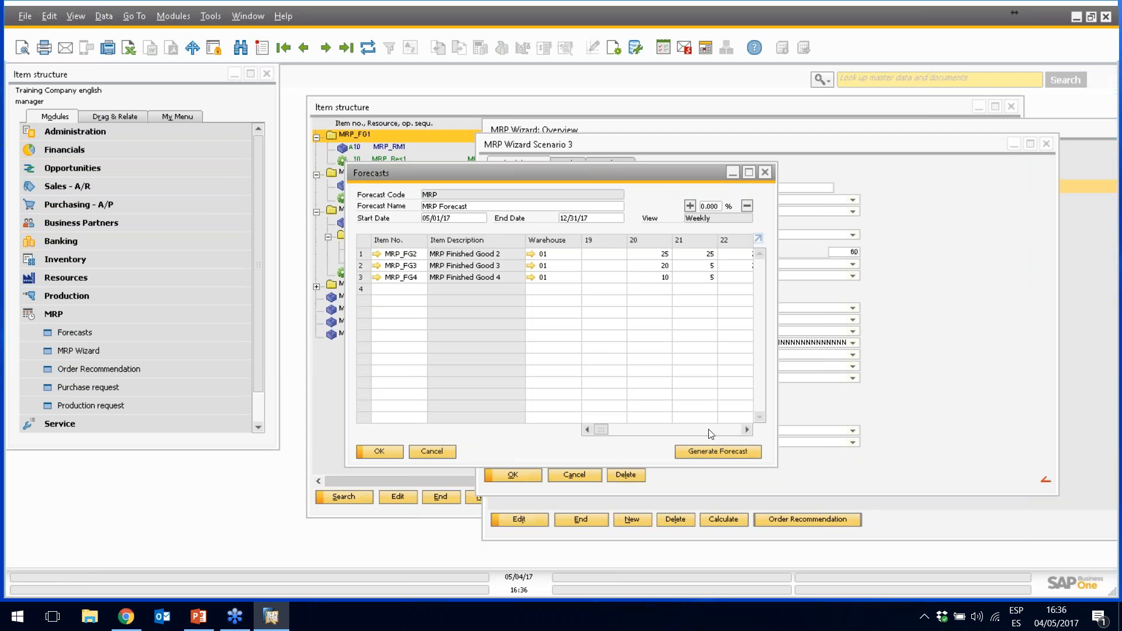
mouse_move(602, 426)
mouse_down()
mouse_move(611, 430)
mouse_move(597, 428)
mouse_up()
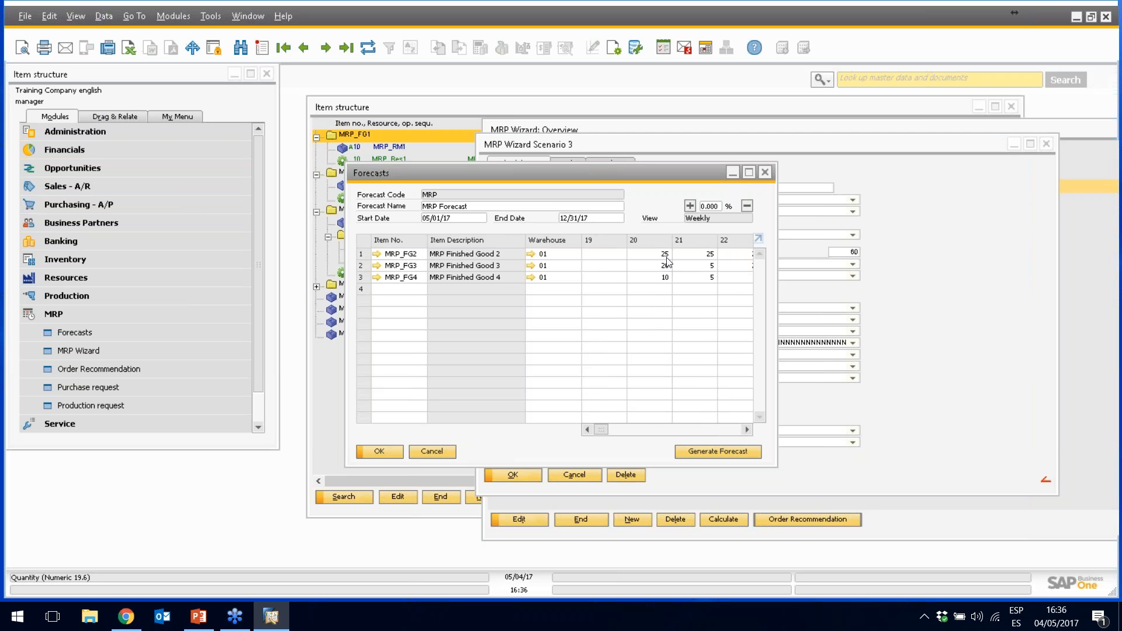
drag(602, 430, 605, 429)
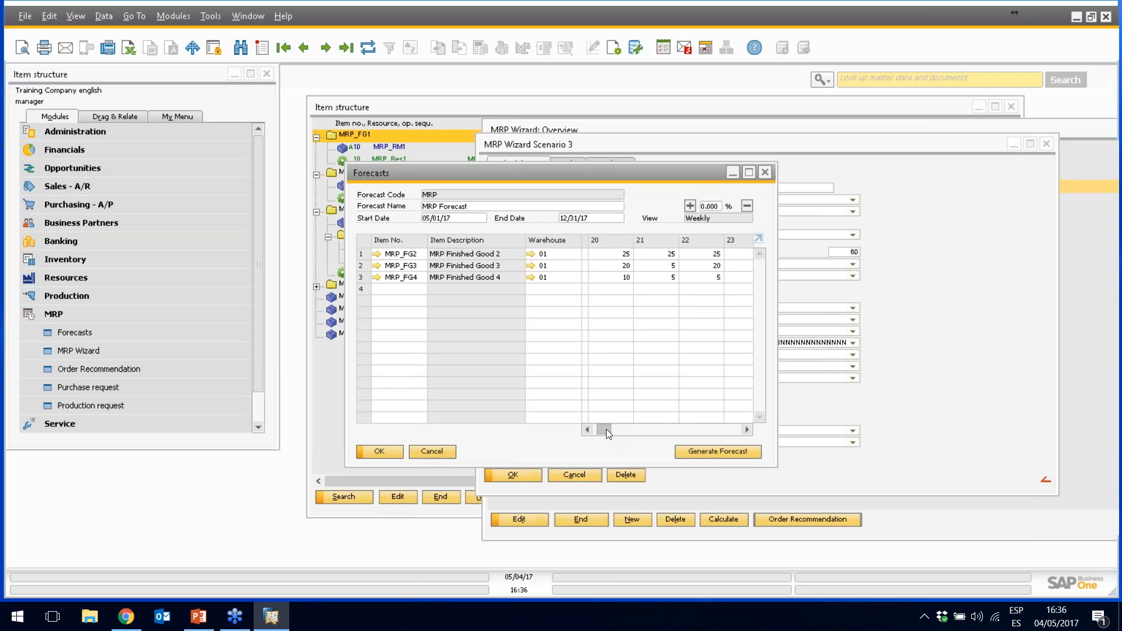
drag(606, 429, 608, 430)
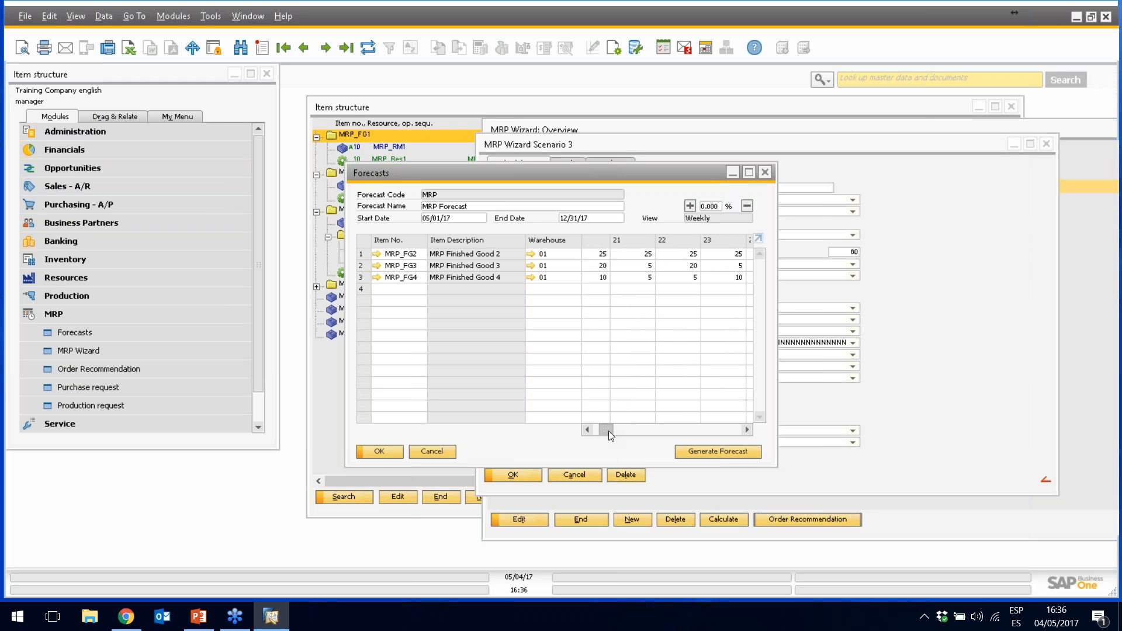
click(634, 253)
click(671, 258)
click(720, 256)
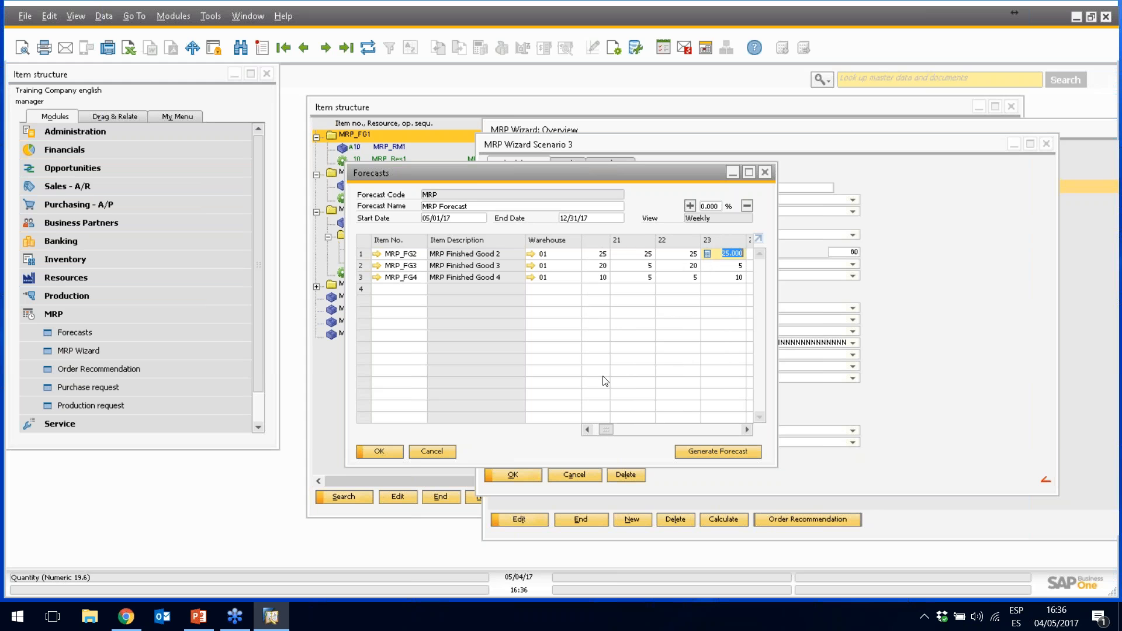
click(373, 453)
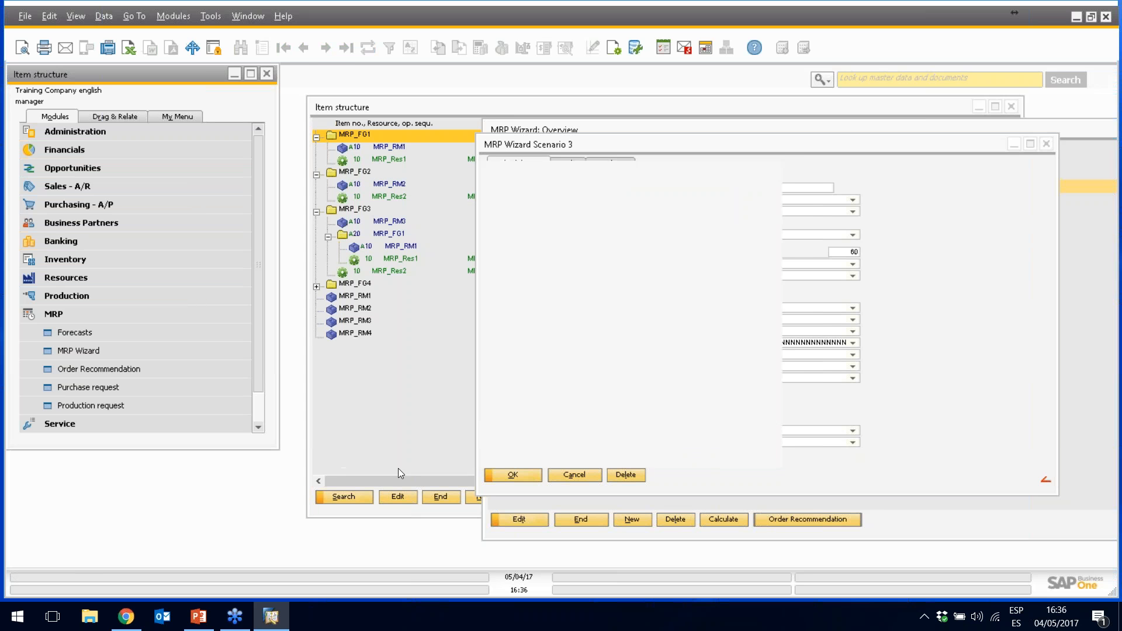
Confirm MRP Forecast as the forecast for the Forecast & Lead Time scenario and save the scenario
click(852, 201)
click(852, 201)
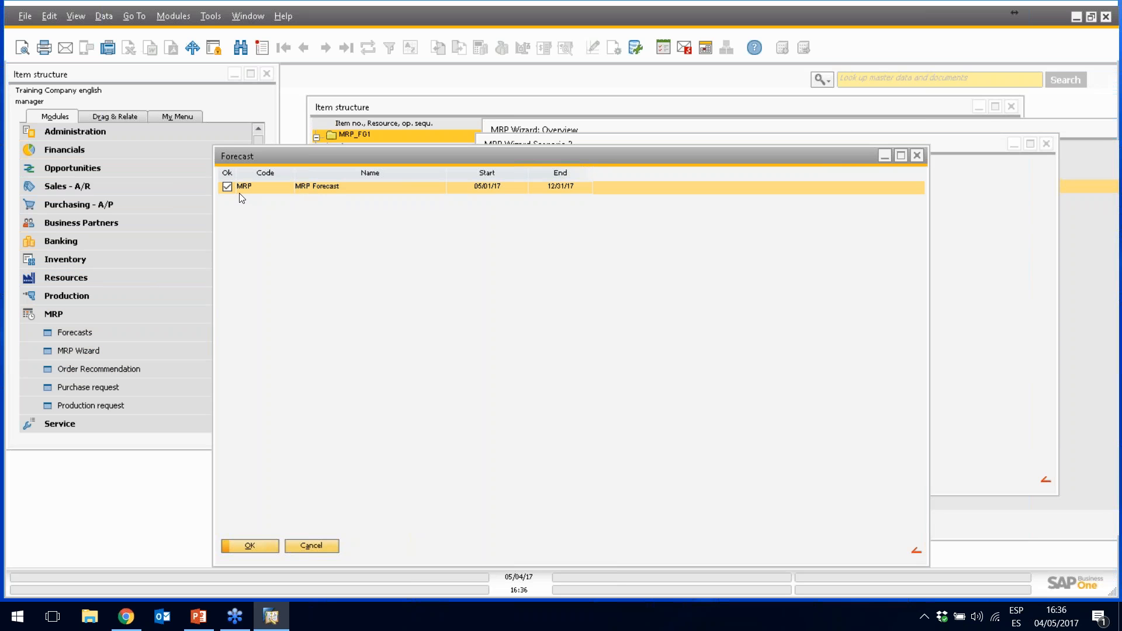
click(250, 545)
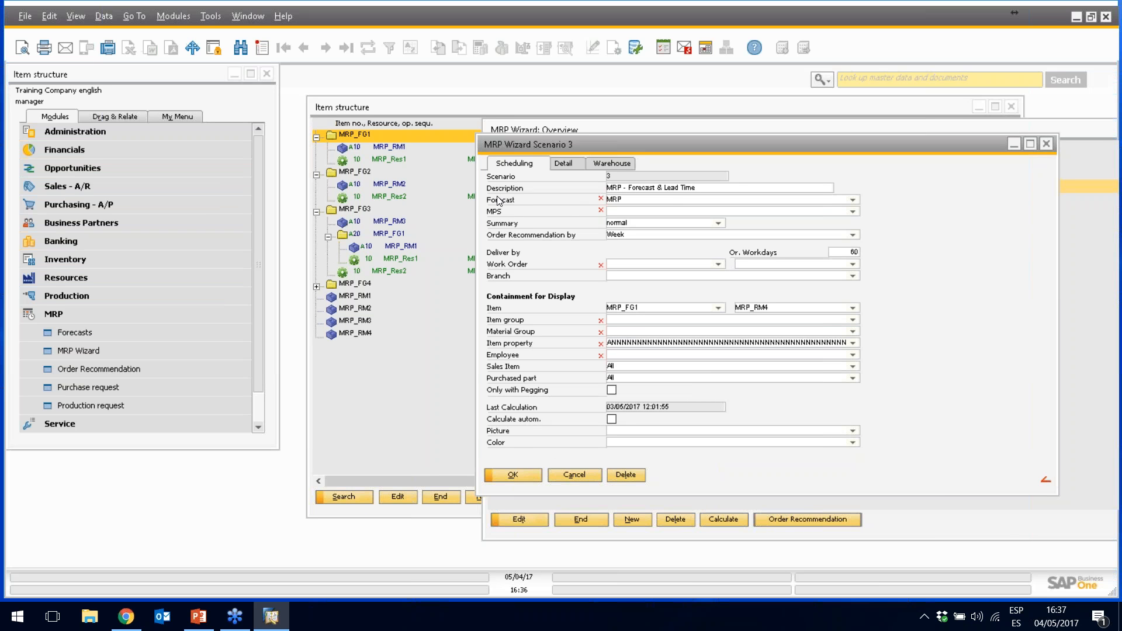
click(521, 471)
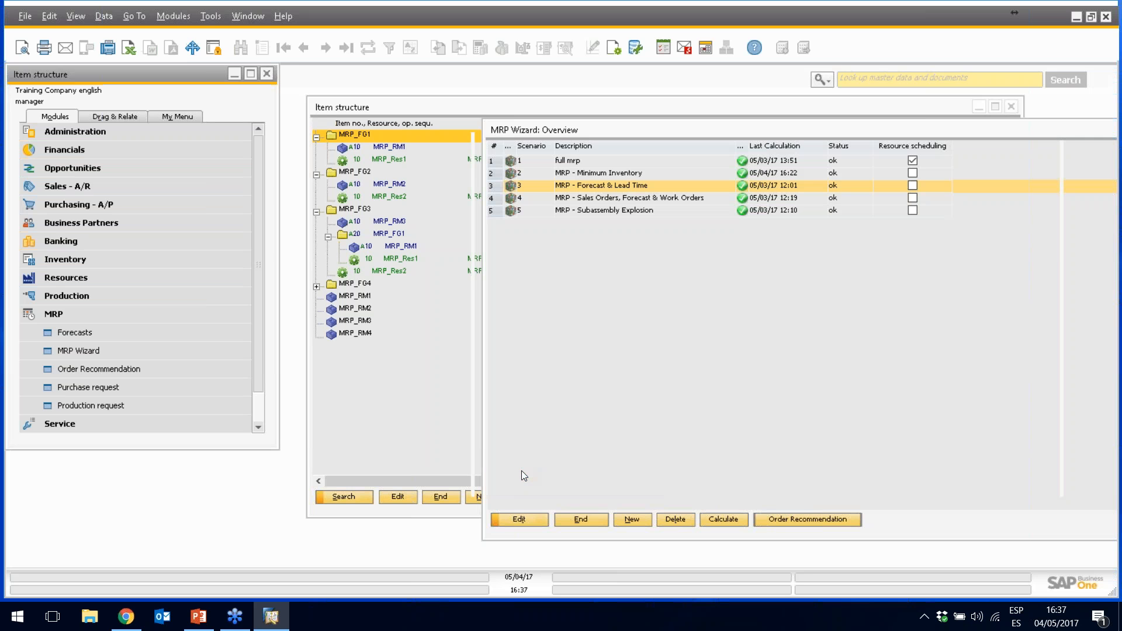
Open the configuration wizard and show the MRP Wizard's forecast settings under Materials management
click(165, 19)
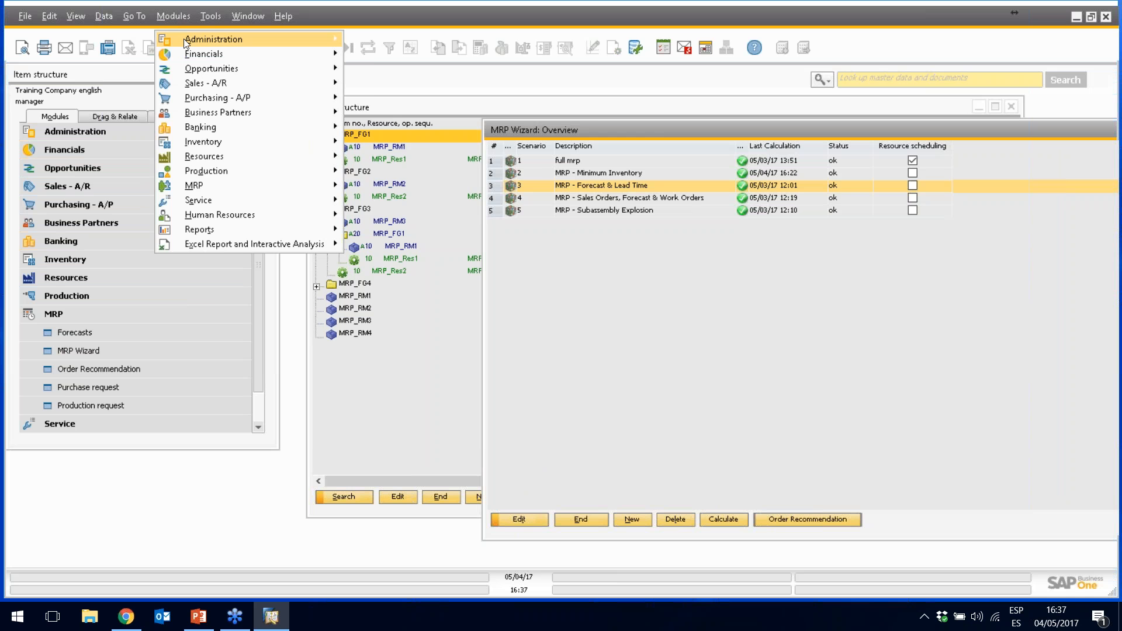
mouse_move(276, 48)
mouse_move(448, 75)
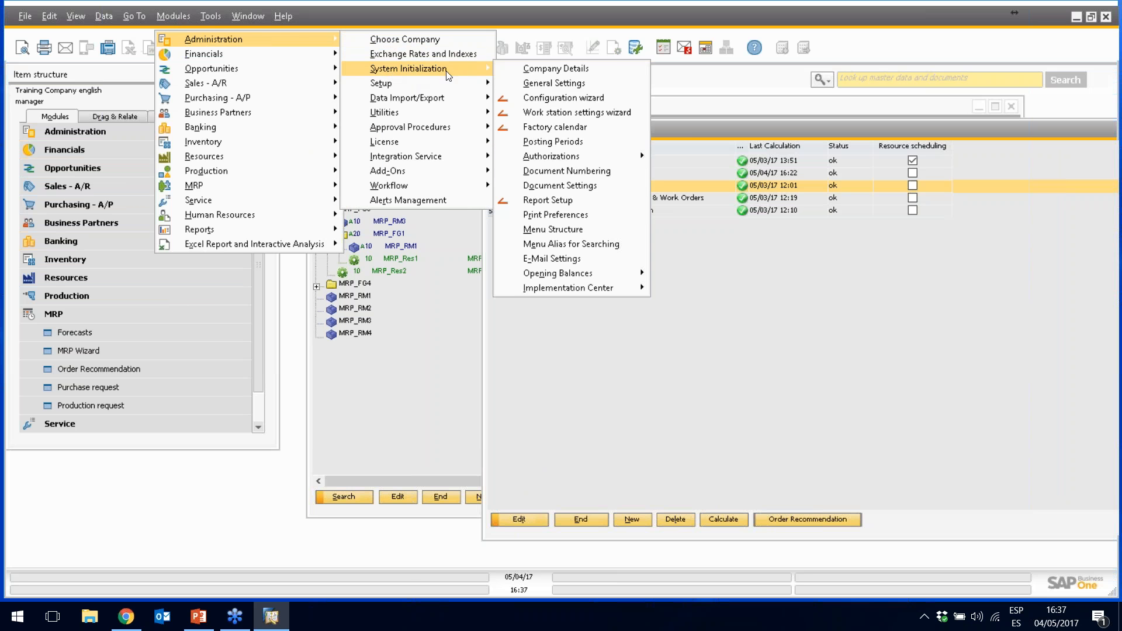
click(553, 96)
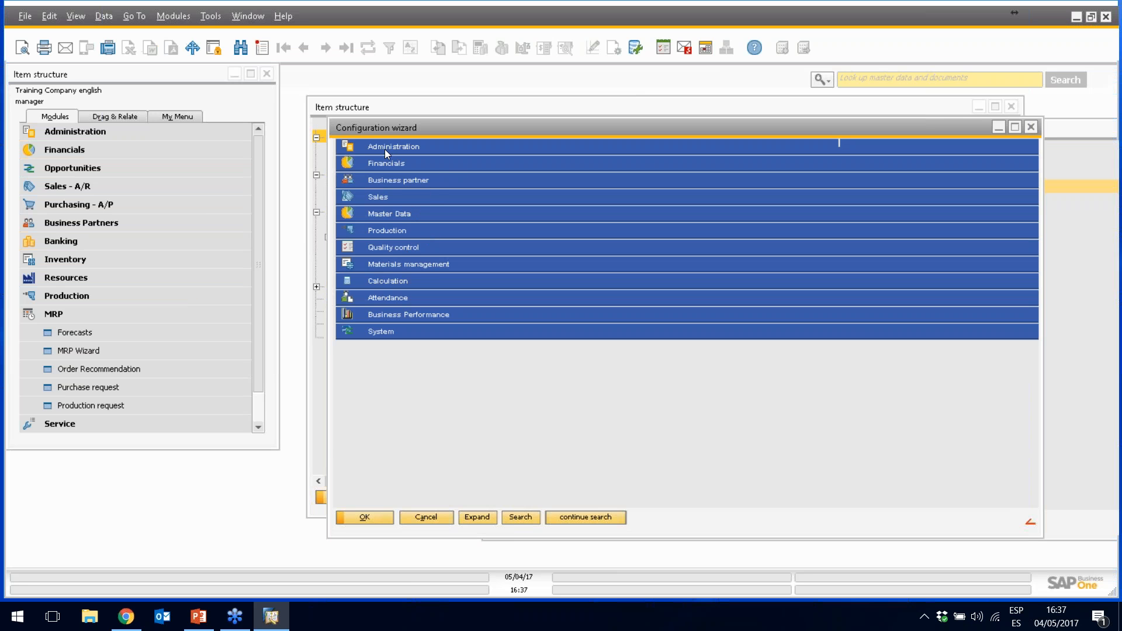
click(383, 264)
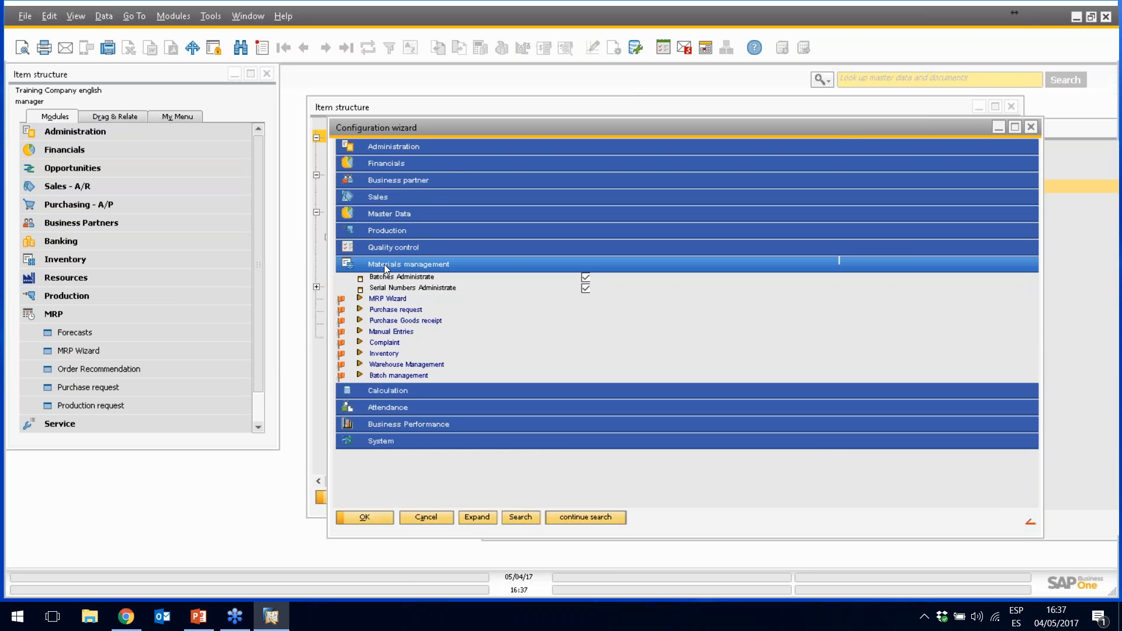
double_click(391, 299)
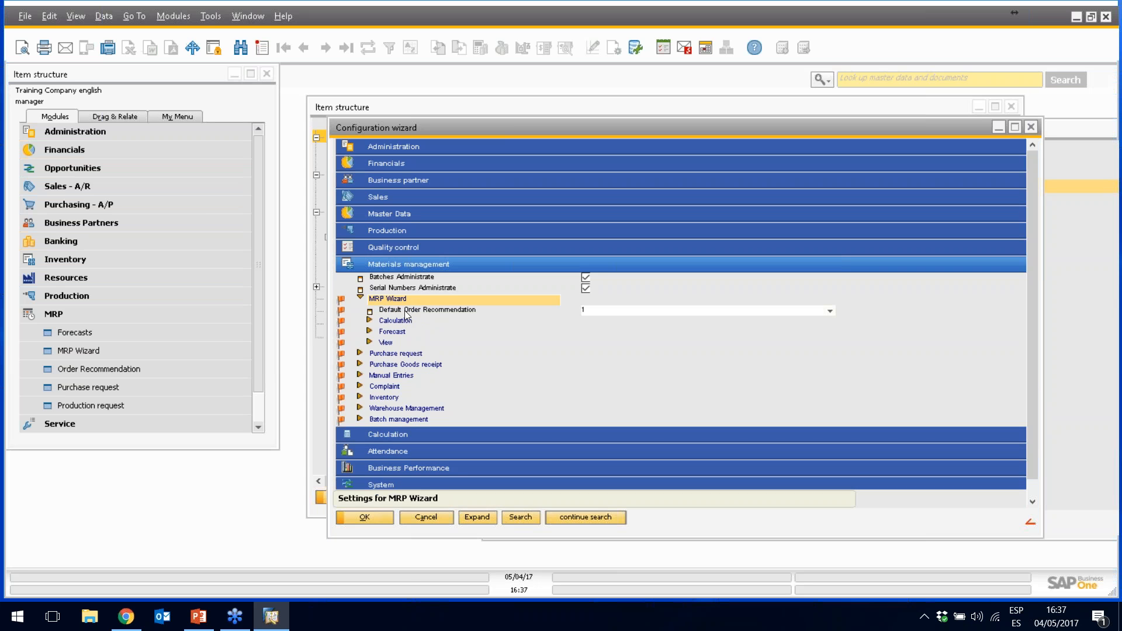
double_click(387, 332)
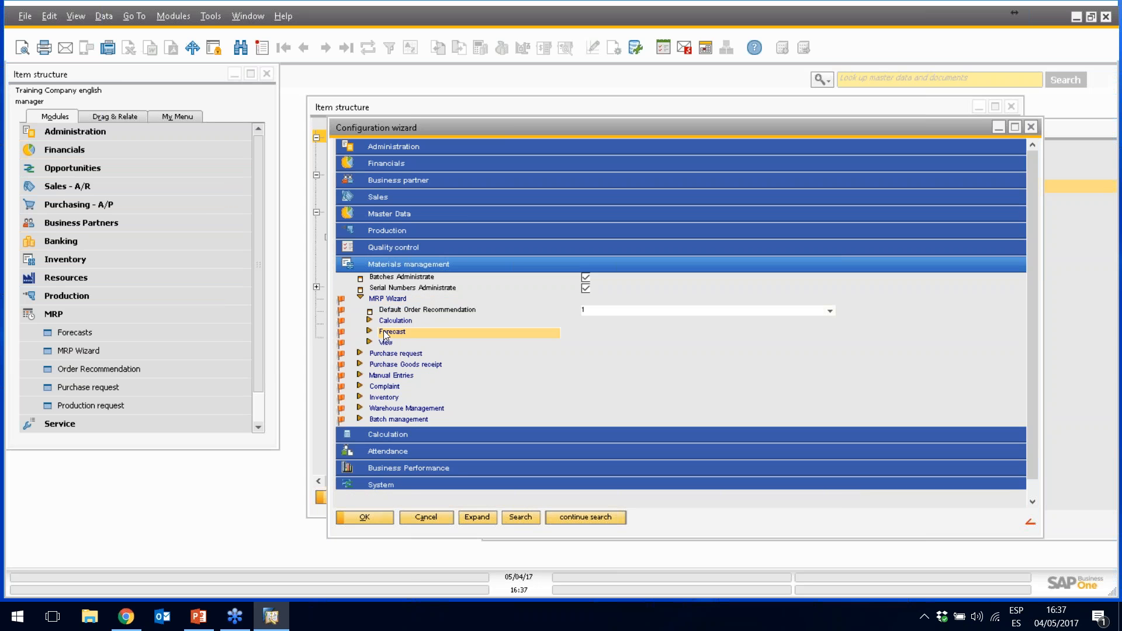
click(420, 344)
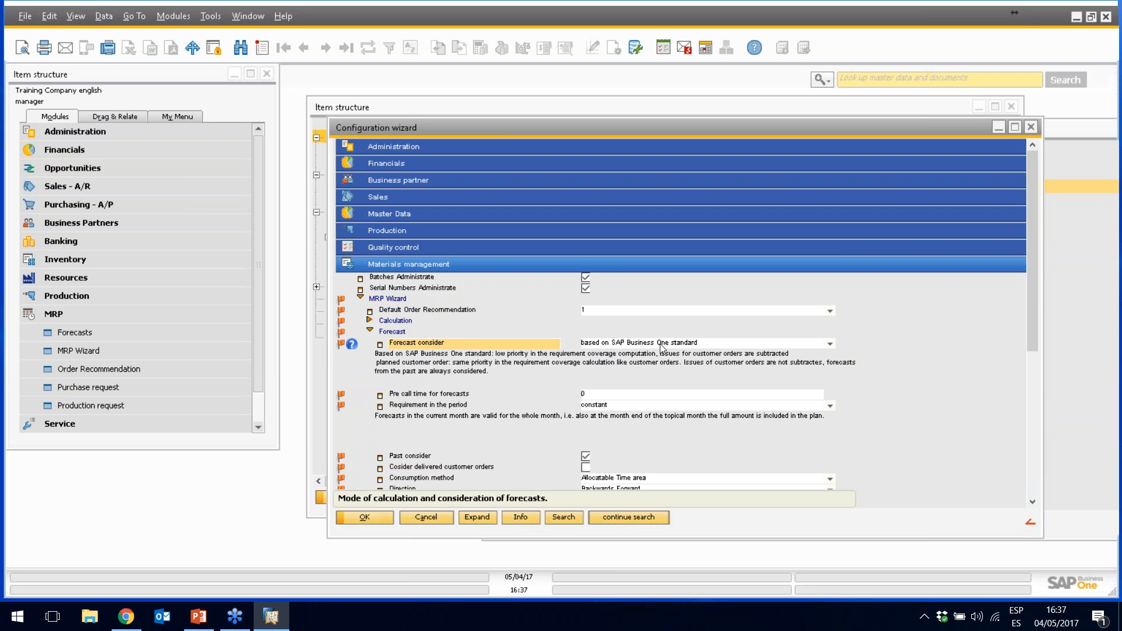
Examine the remaining forecast settings, including the choices for Requirement in the period, and close the configuration wizard
drag(1032, 299, 1032, 331)
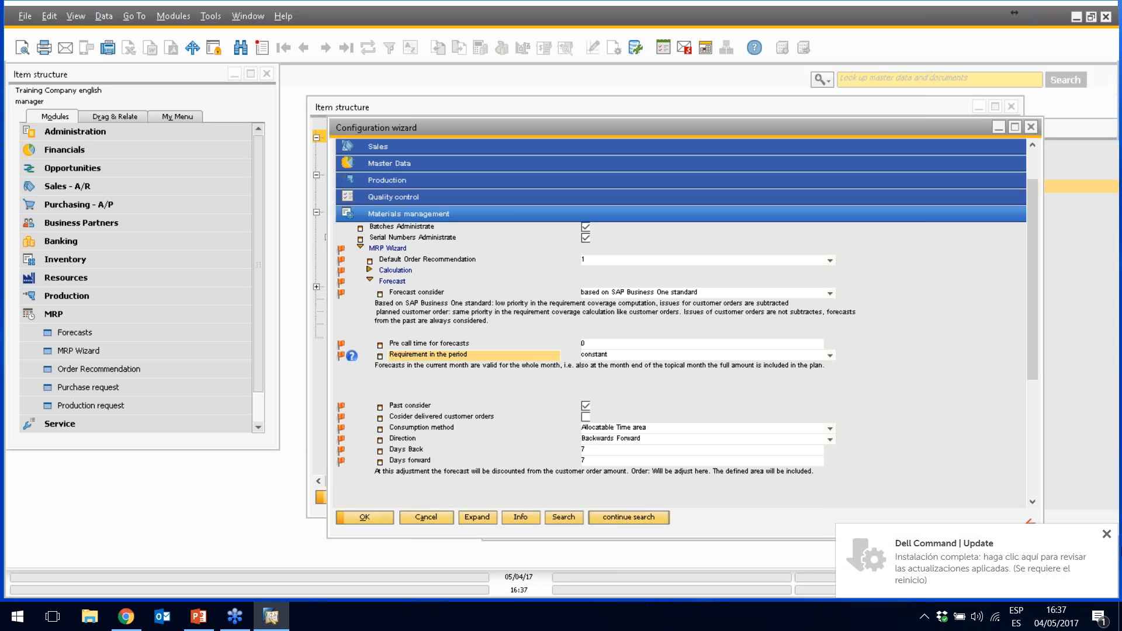
click(1106, 533)
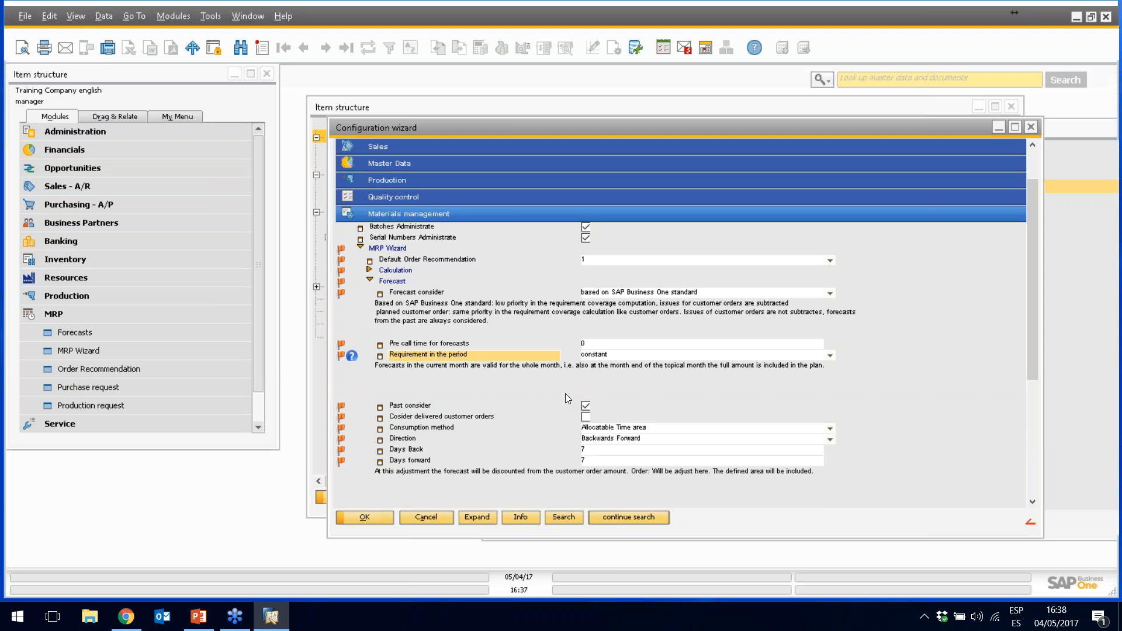
click(833, 354)
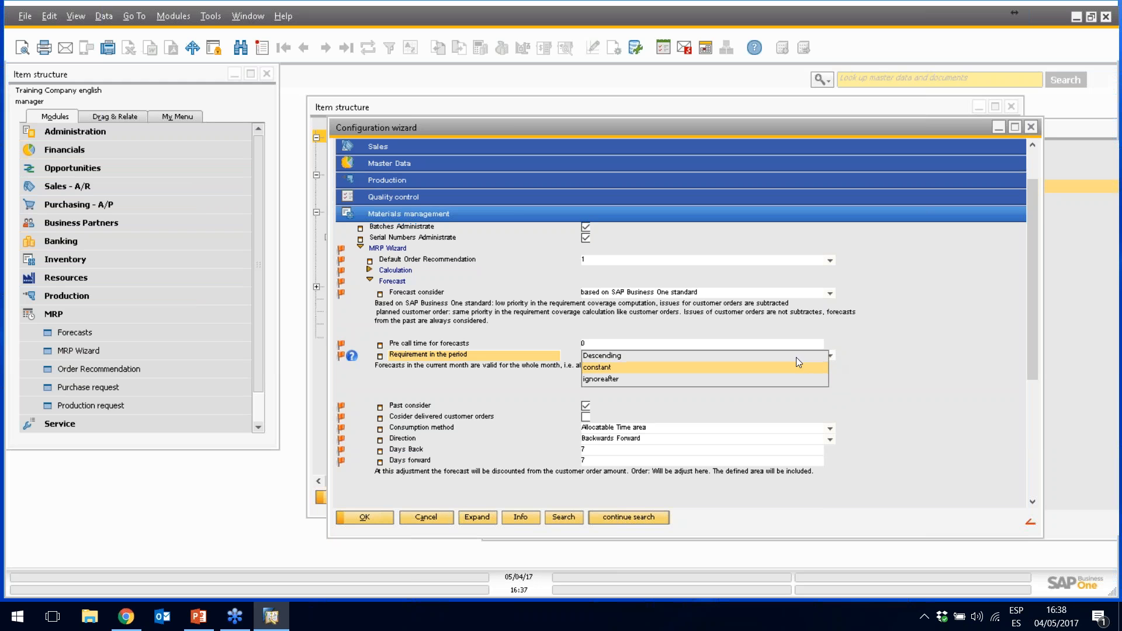
click(879, 349)
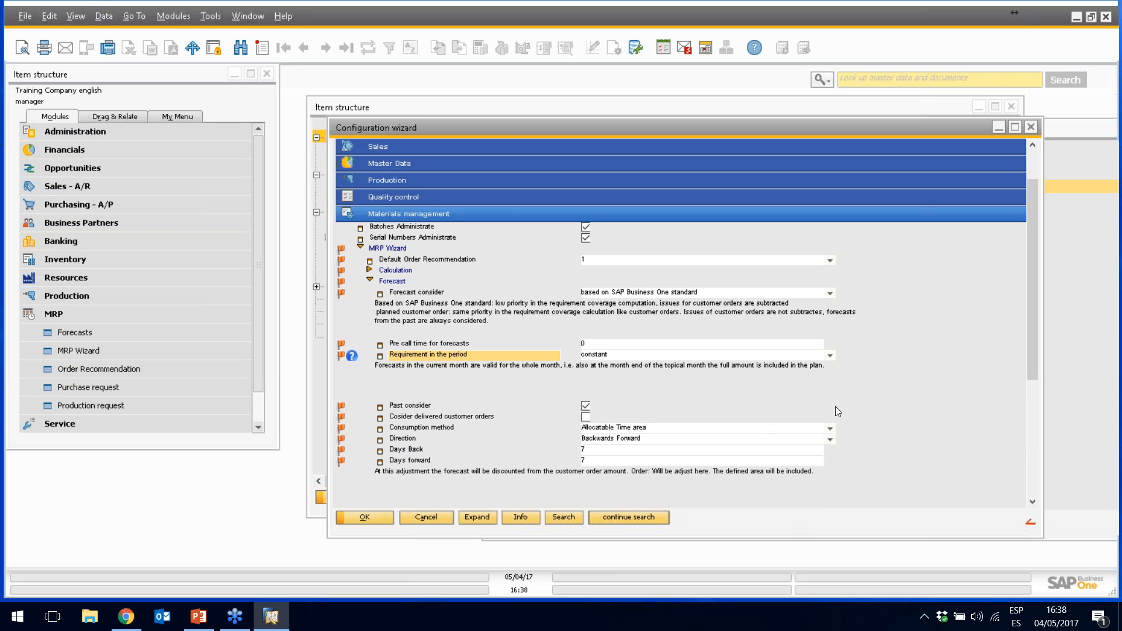
click(373, 517)
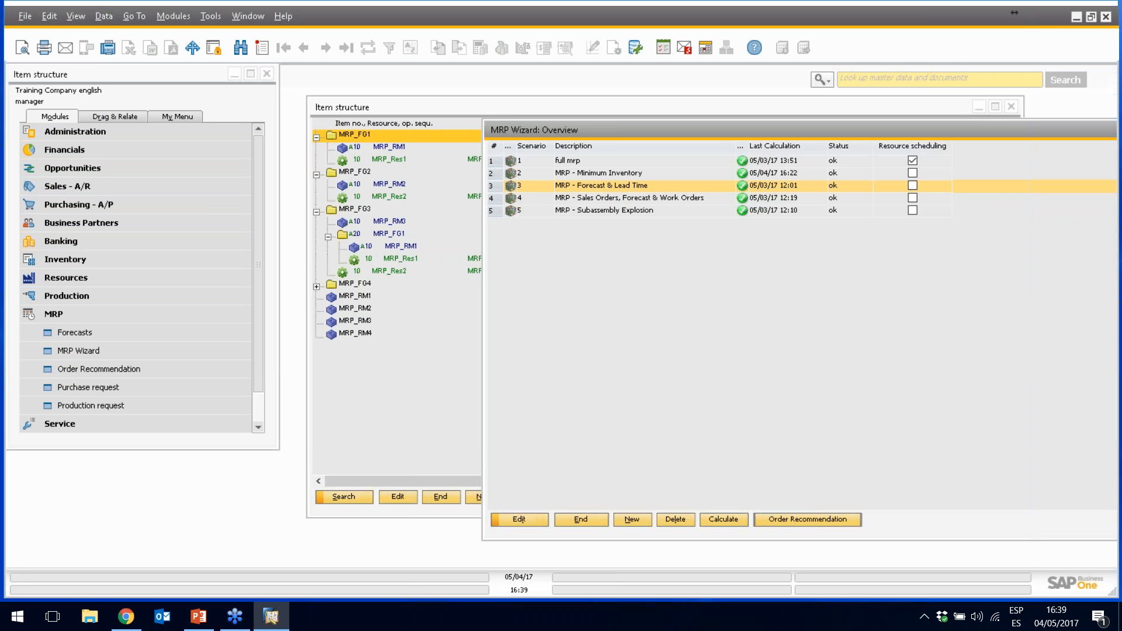
Open the order recommendation for the Forecast & Lead Time scenario and compare the planned inflow and outflow of MRP_FG2 and MRP_RM2
click(807, 519)
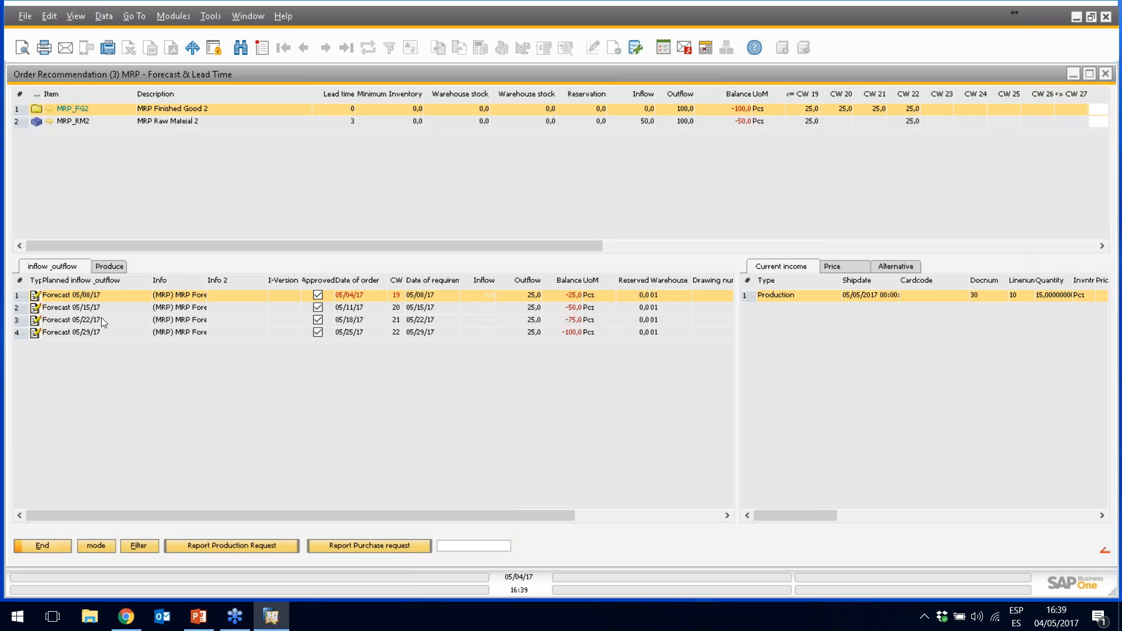
click(83, 308)
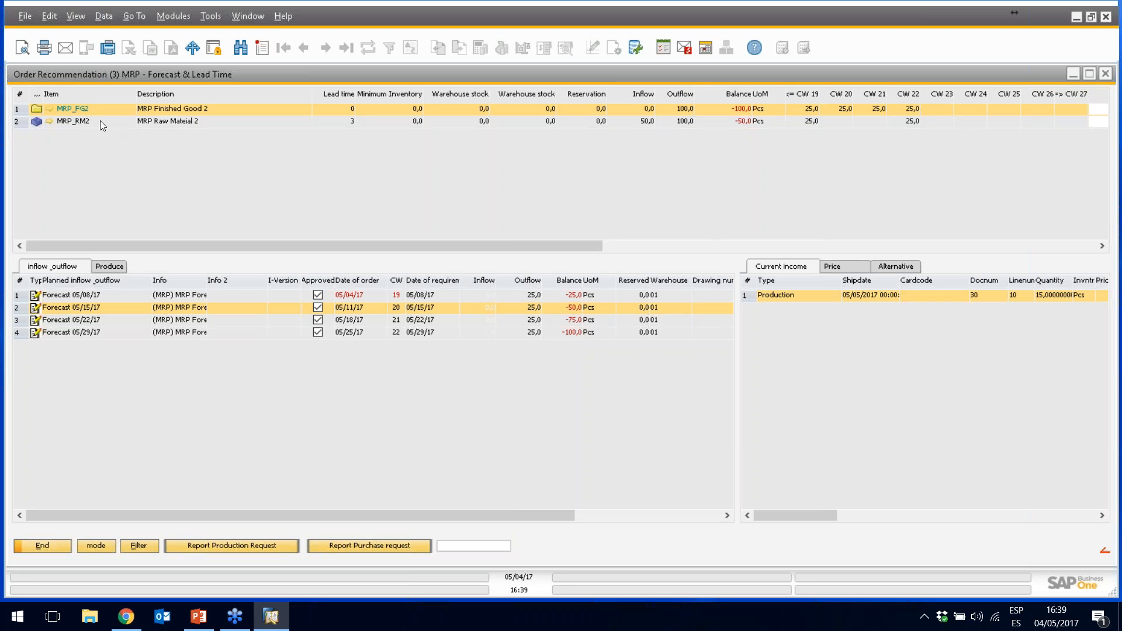
click(343, 121)
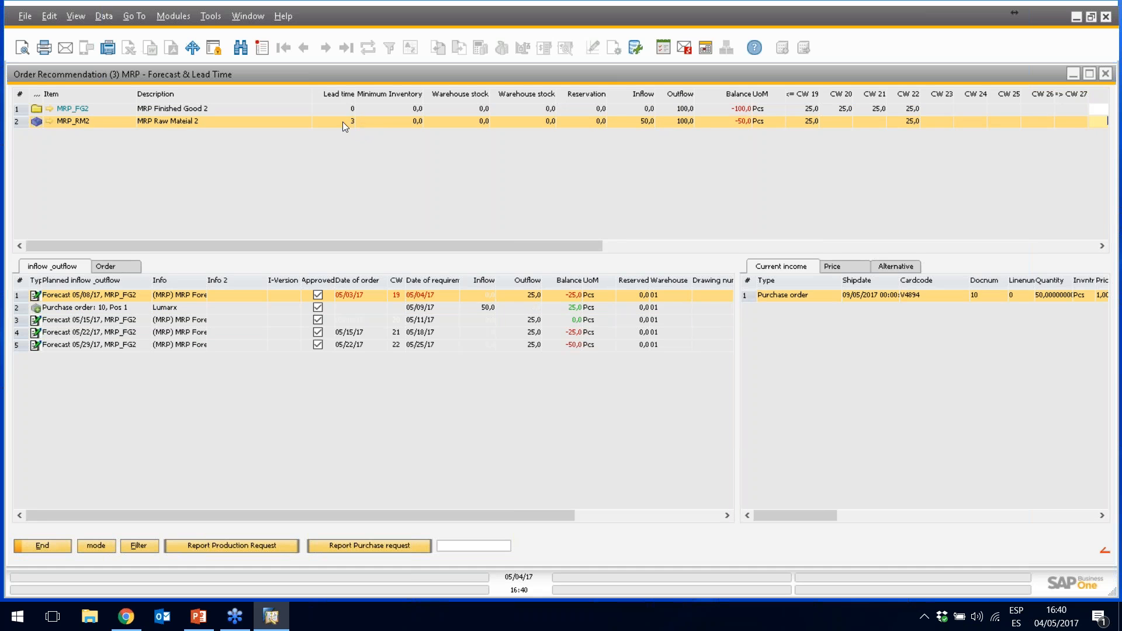
click(81, 110)
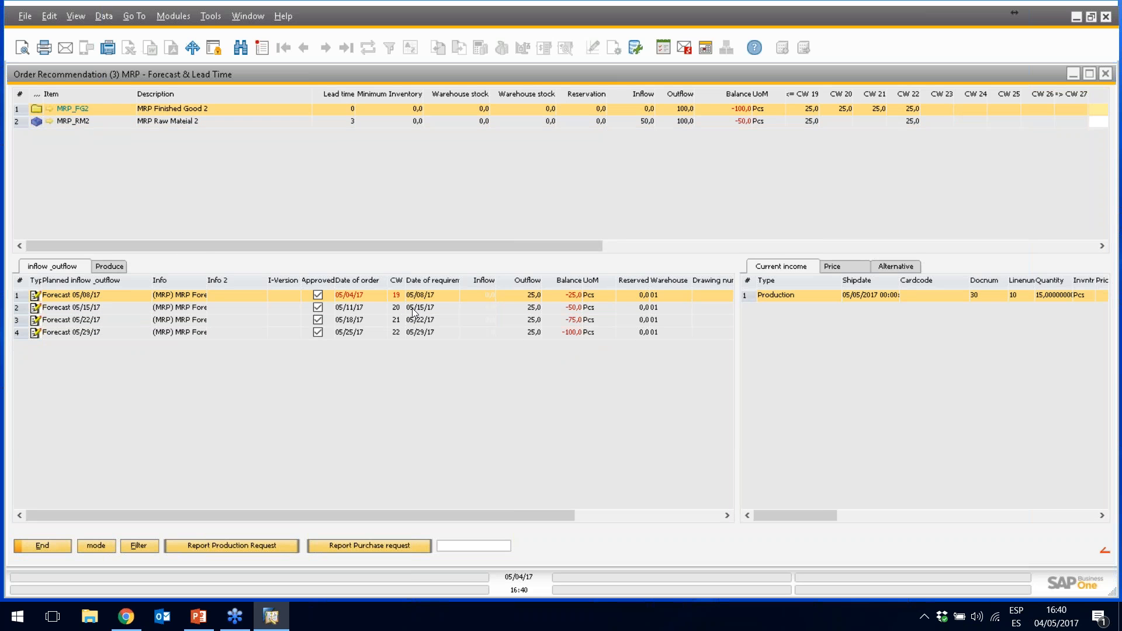
click(412, 309)
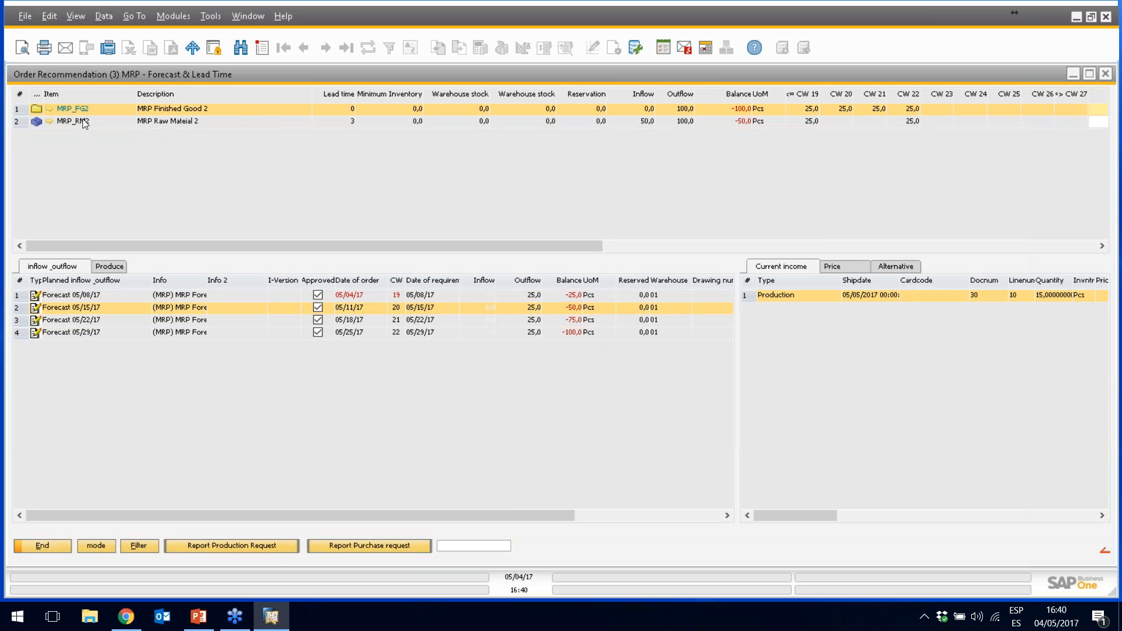
Check the lead time in the planning data of item MRP_RM2 and return to the order recommendation
click(51, 121)
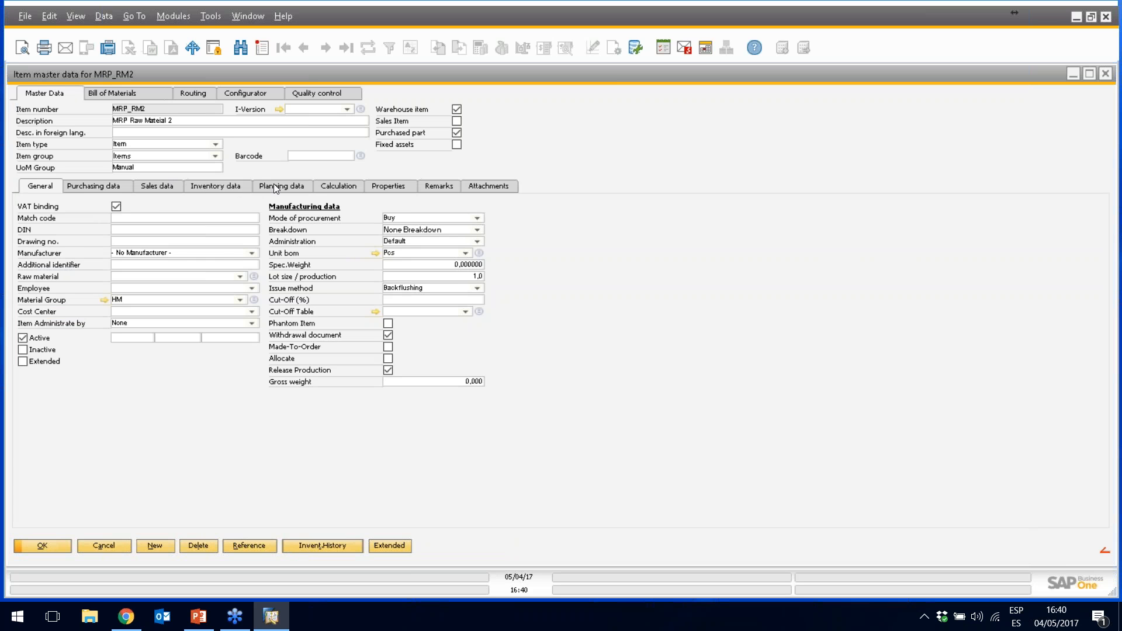
click(273, 185)
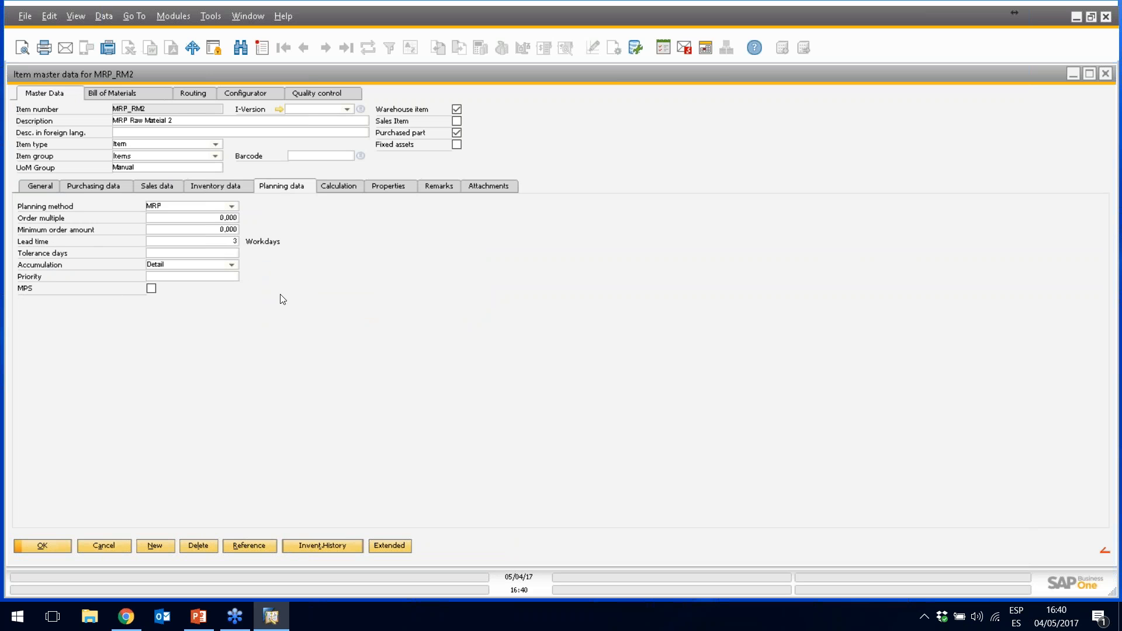
click(44, 541)
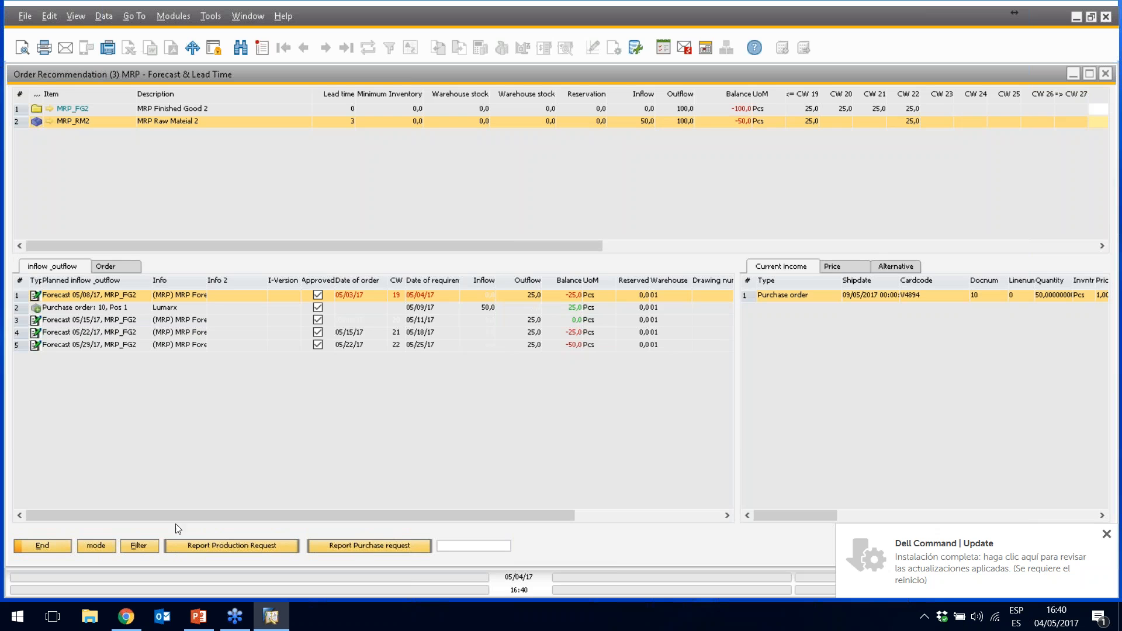
click(1107, 533)
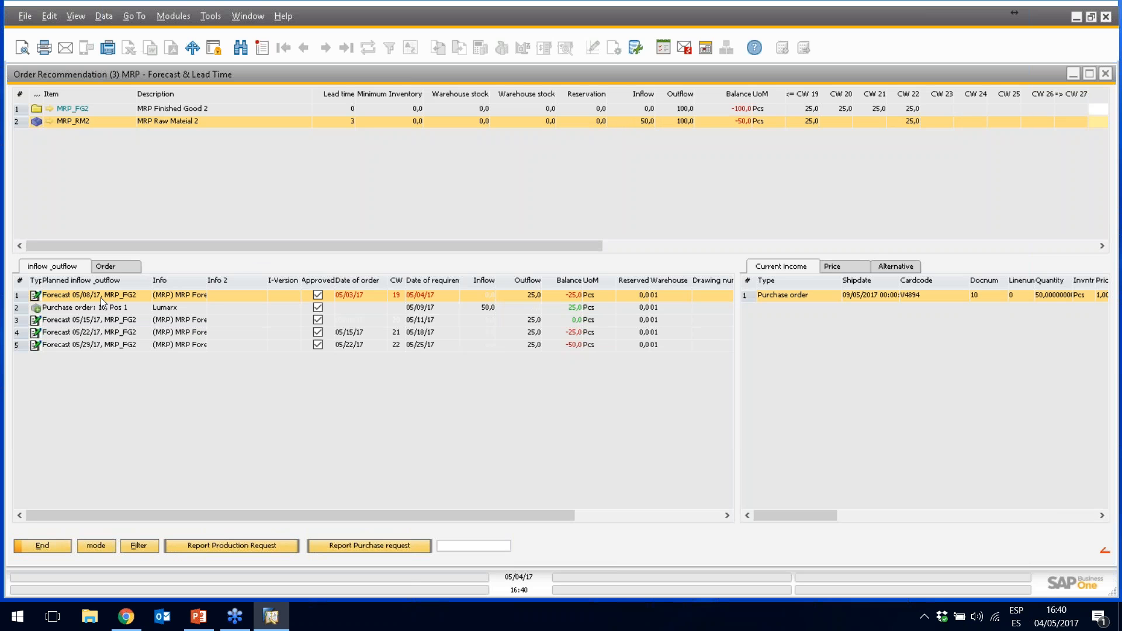
Compare MRP_RM2's purchase order and 05/08/17 forecast lines with MRP_FG2's requirements, checking the dates against the system calendar
click(83, 308)
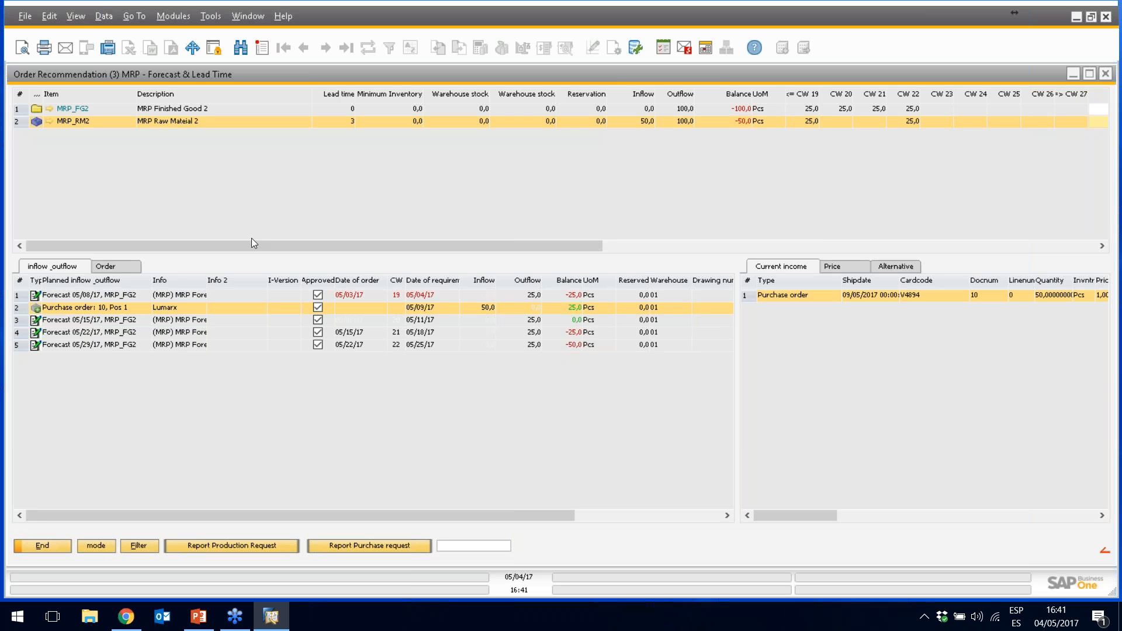
click(103, 297)
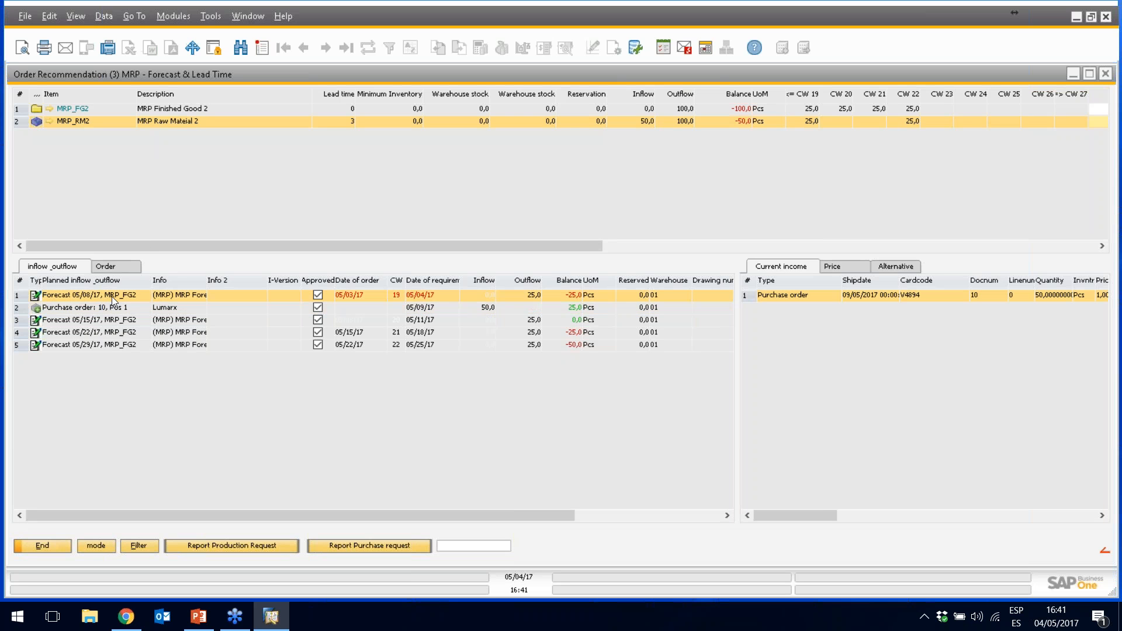
click(159, 110)
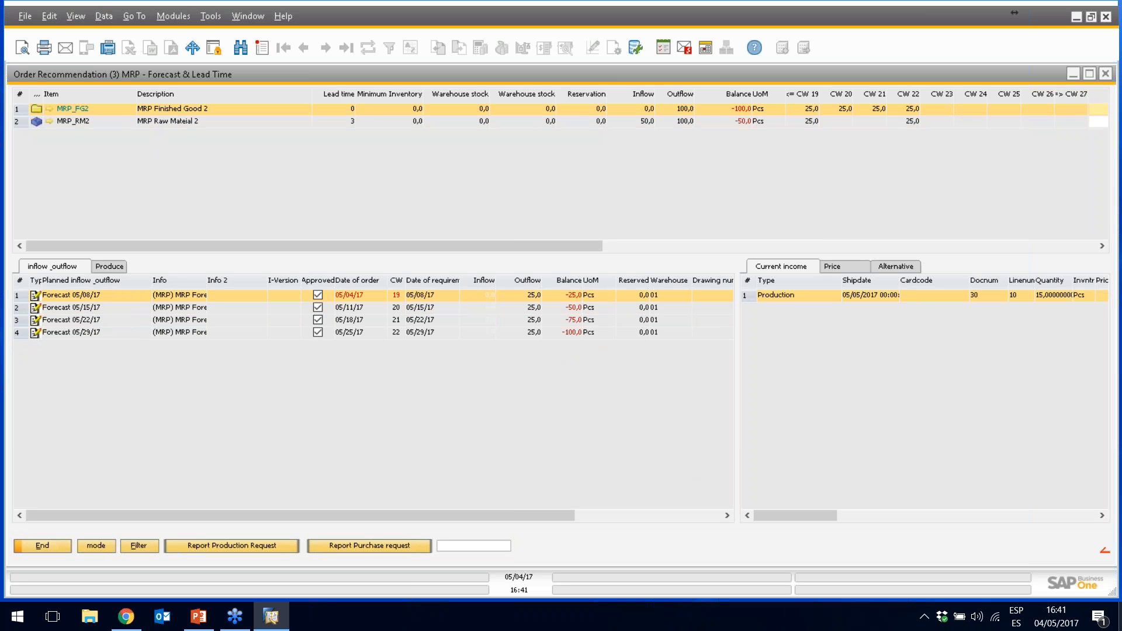
click(1055, 616)
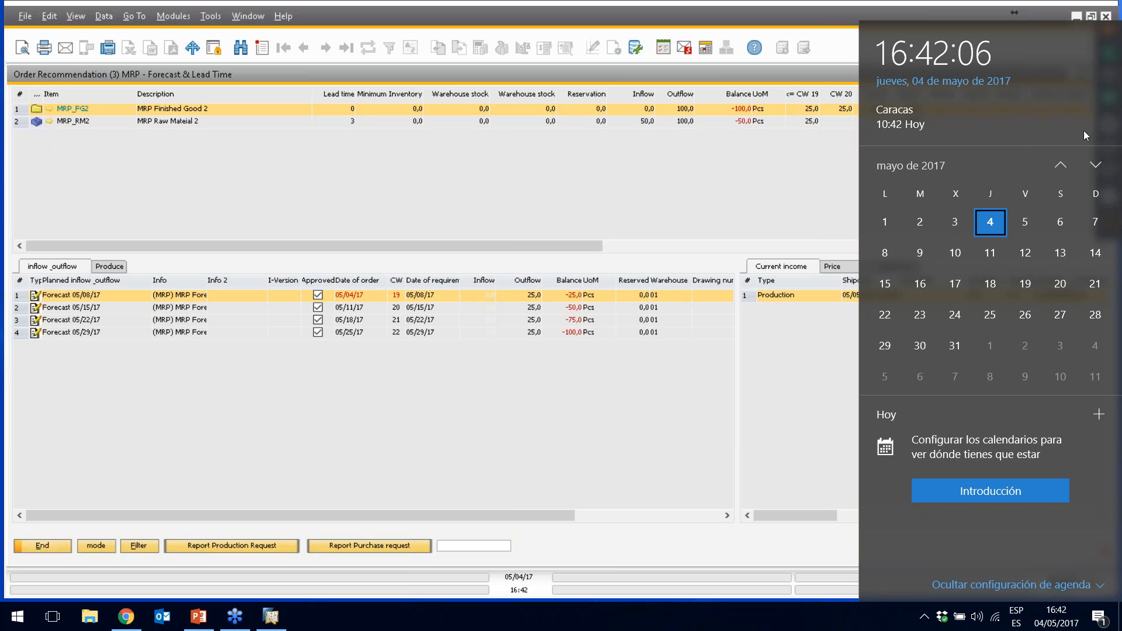
click(765, 613)
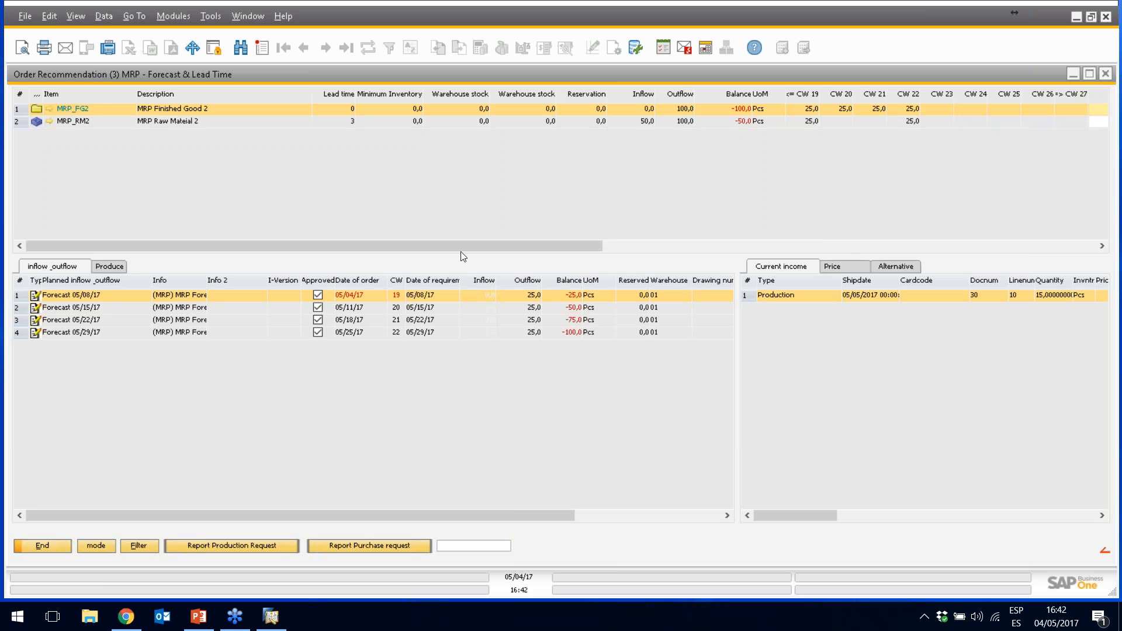
Examine MRP_RM2's 05/15/17 forecast requirement and check its dates against the system calendar
click(77, 122)
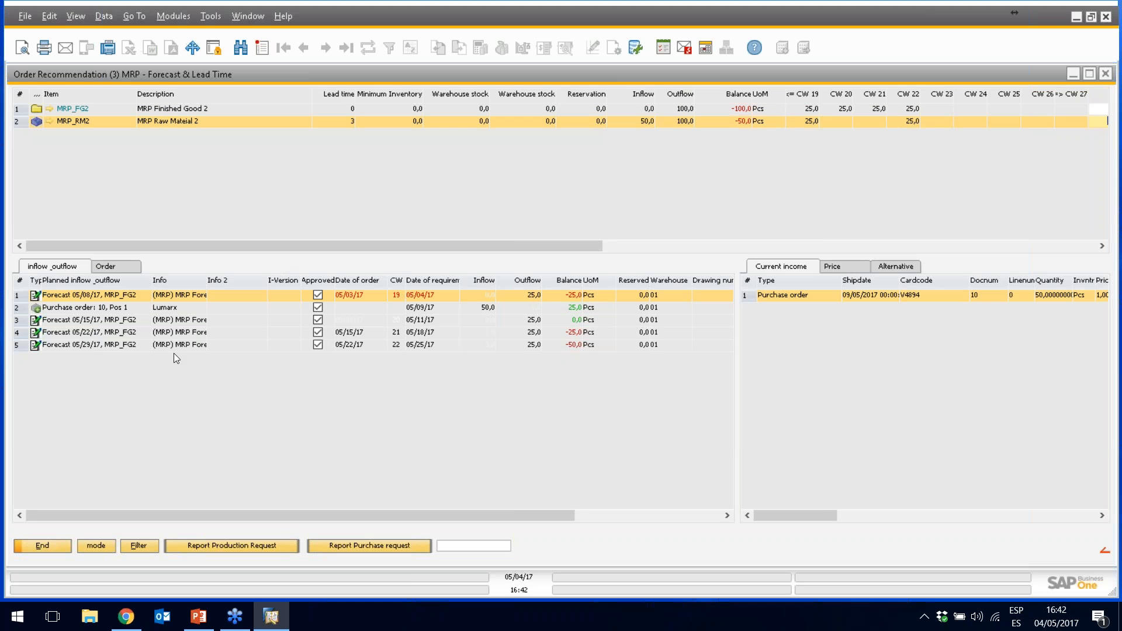
click(100, 322)
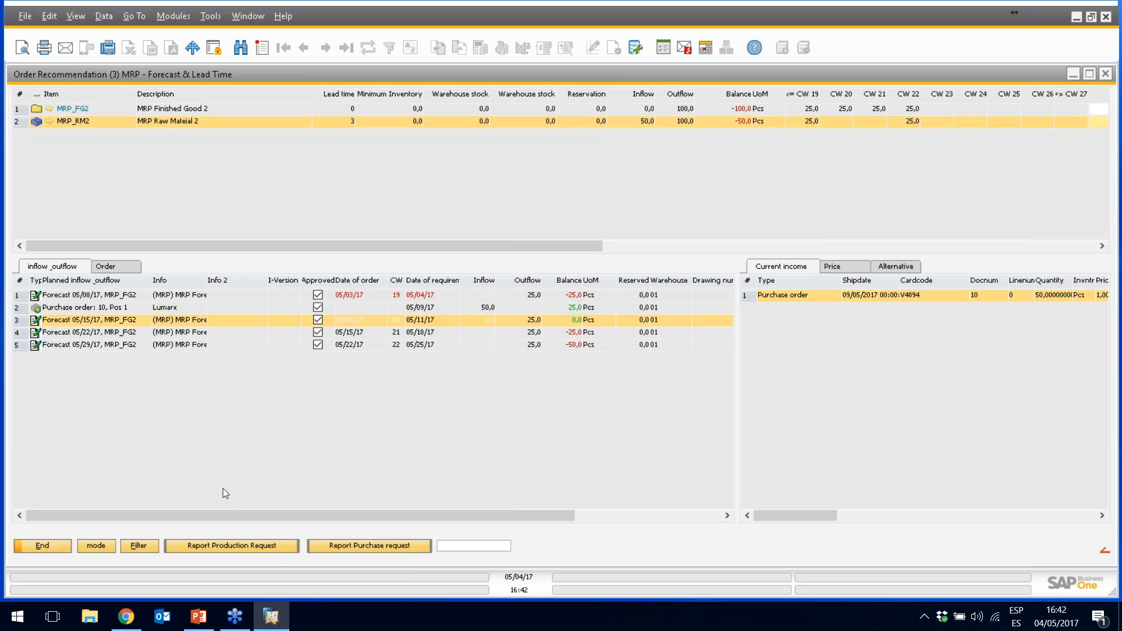
click(1046, 615)
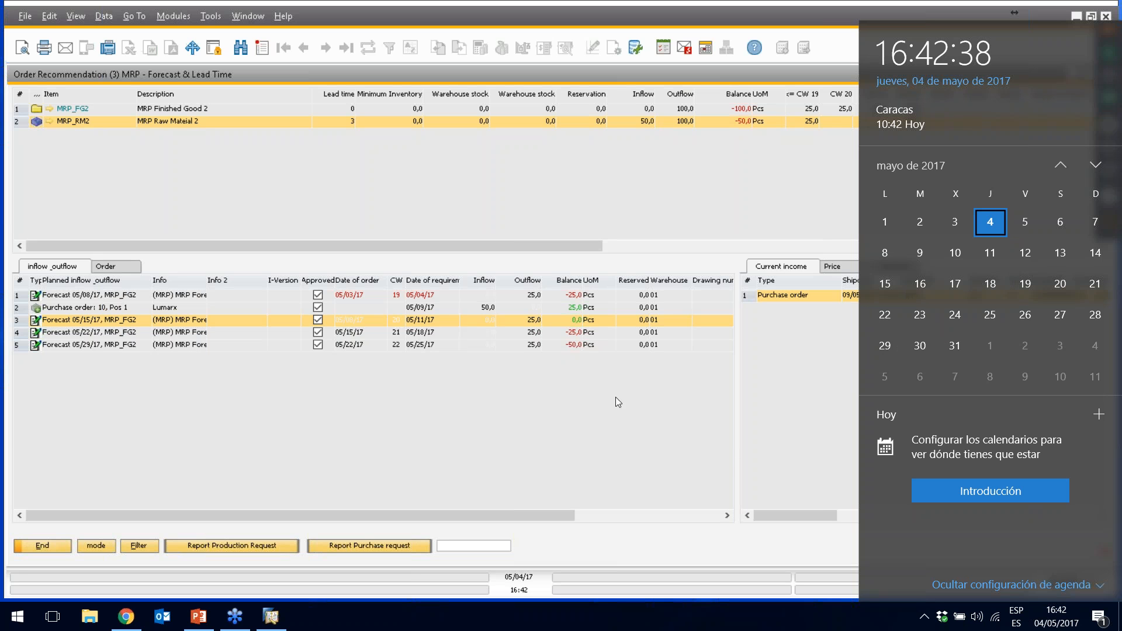
click(595, 461)
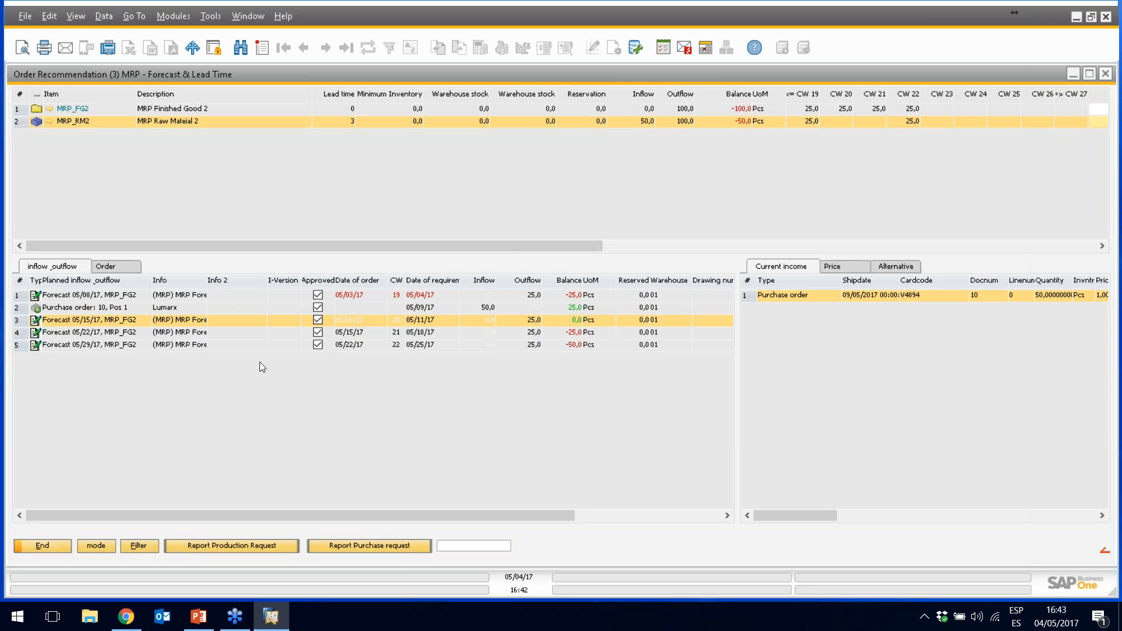
Examine the current income, price and alternative information for MRP_RM2 with its purchase order line selected
click(54, 309)
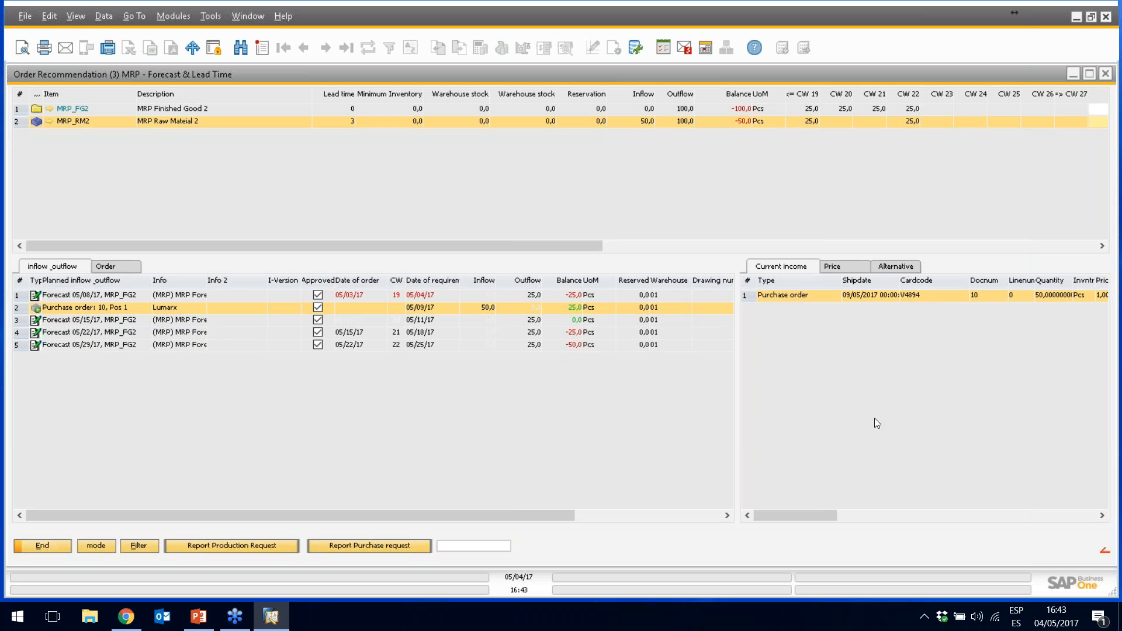
drag(833, 513, 870, 515)
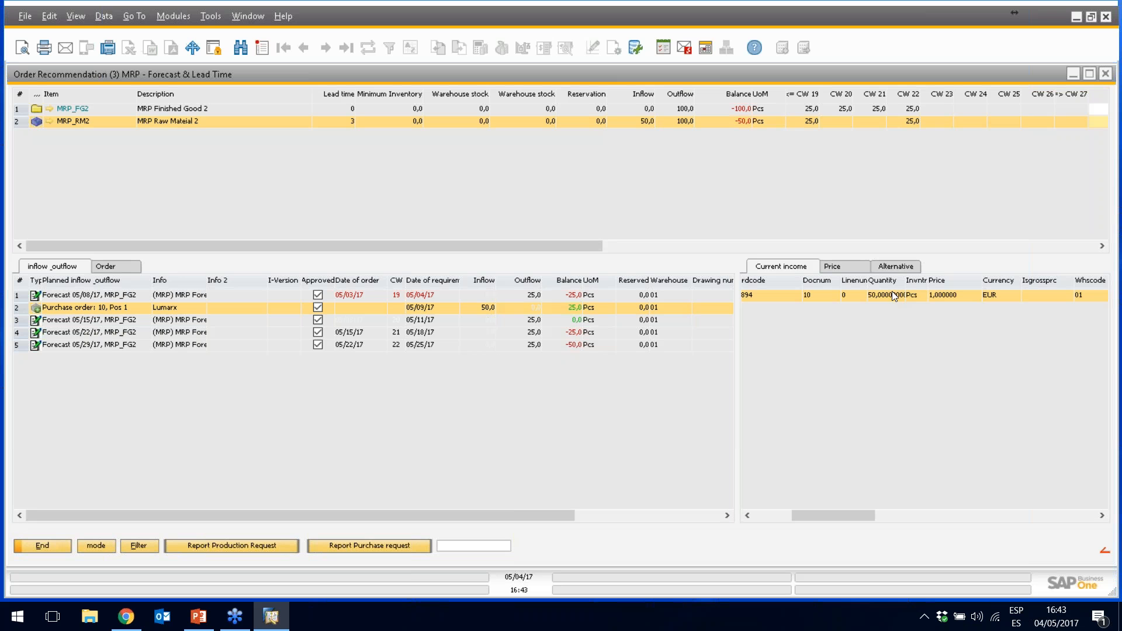
drag(848, 517, 801, 523)
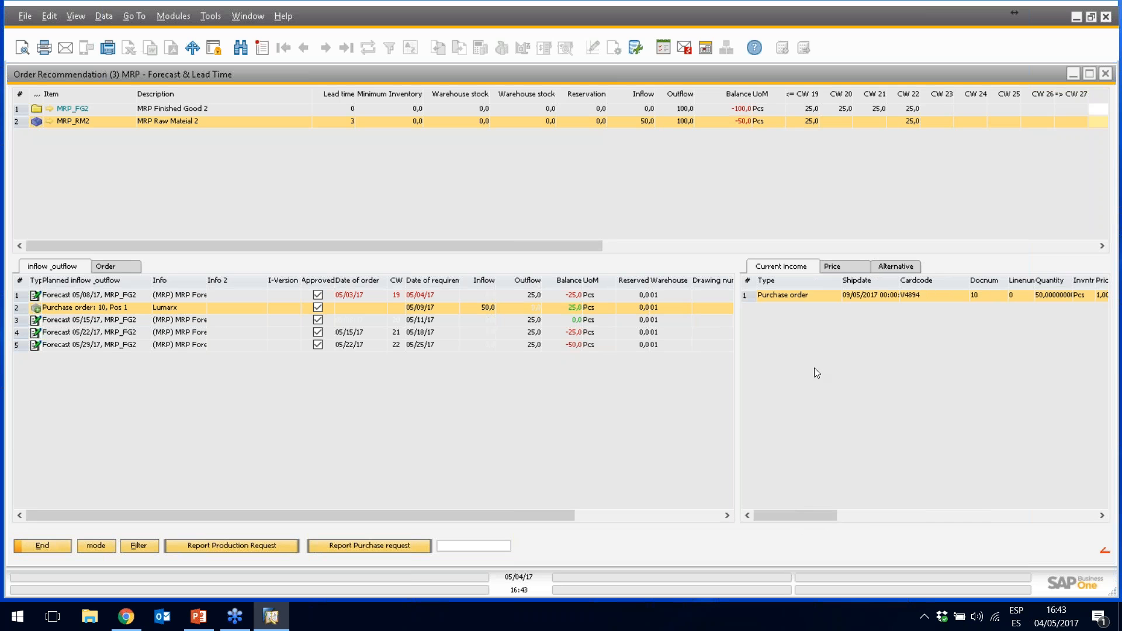
click(849, 267)
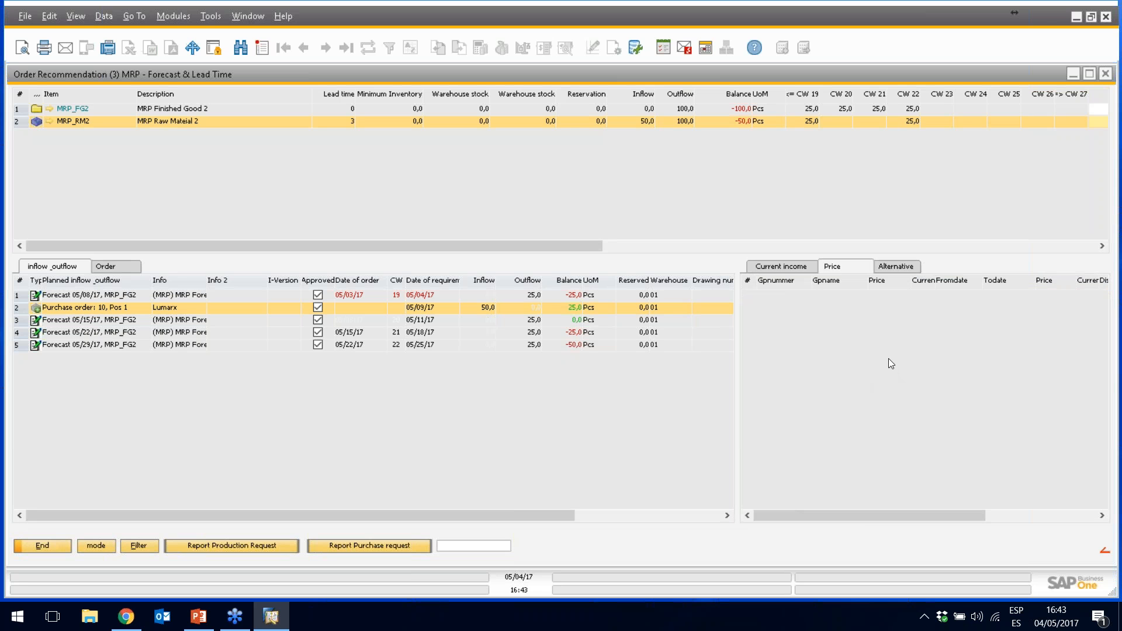
click(891, 273)
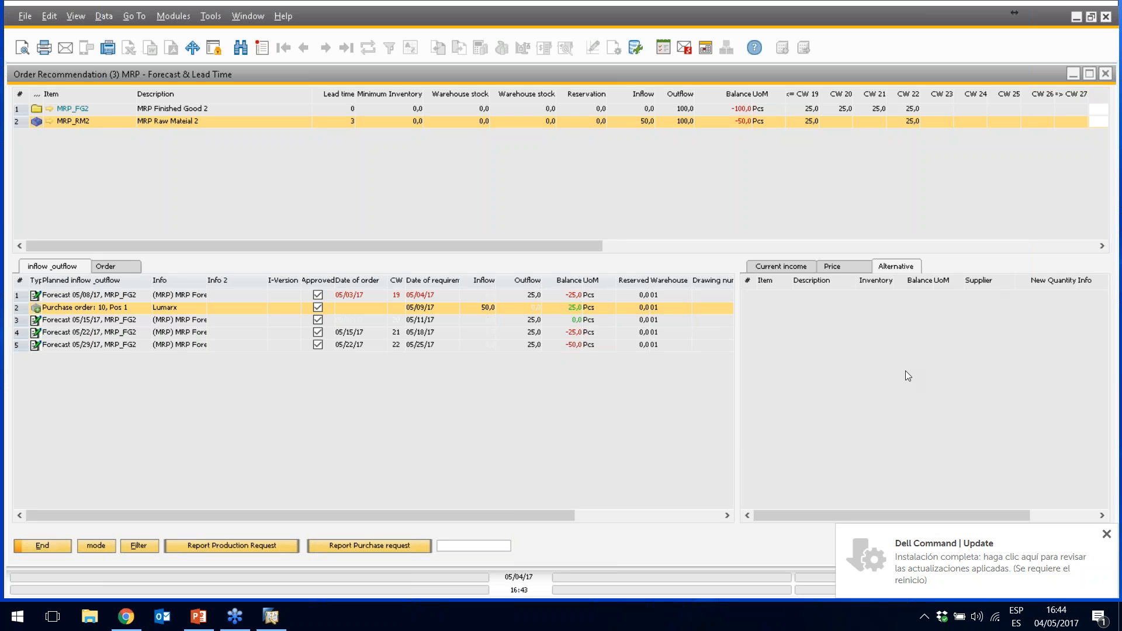
click(779, 268)
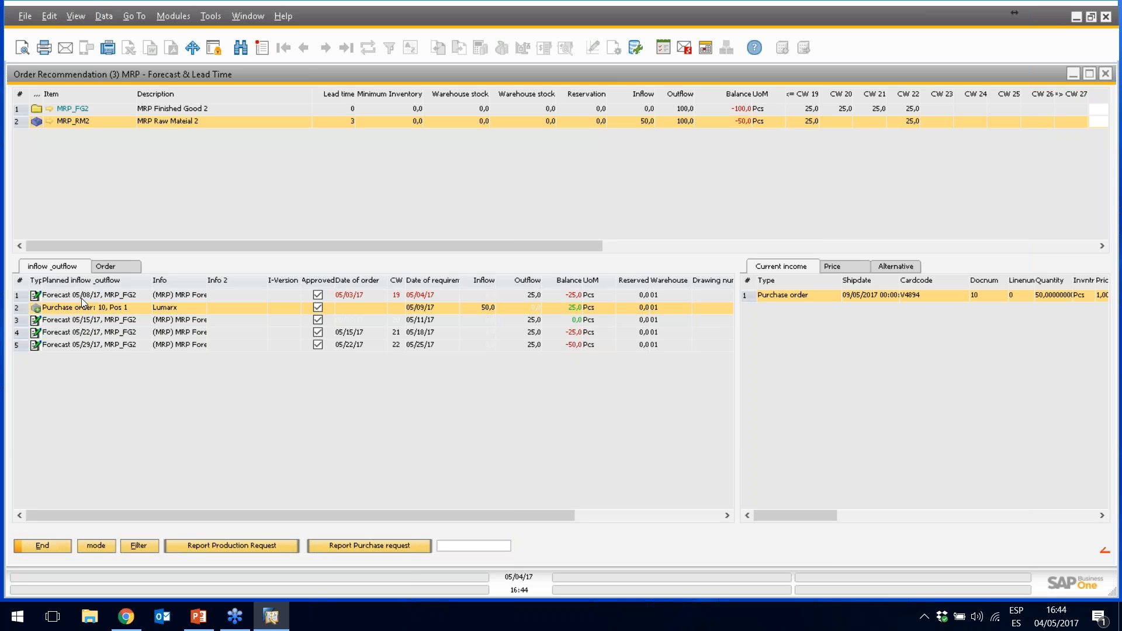
Review the available actions for the 05/08/17 forecast line, then view the origin of MRP_RM2's purchase order and close it
click(77, 299)
right_click(78, 298)
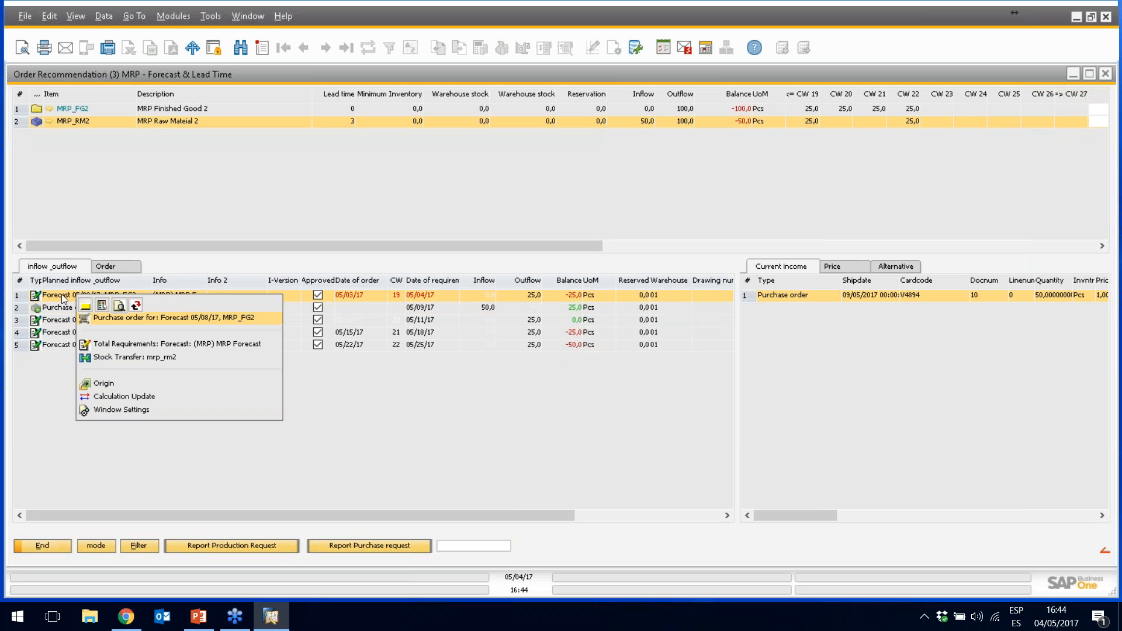
click(64, 308)
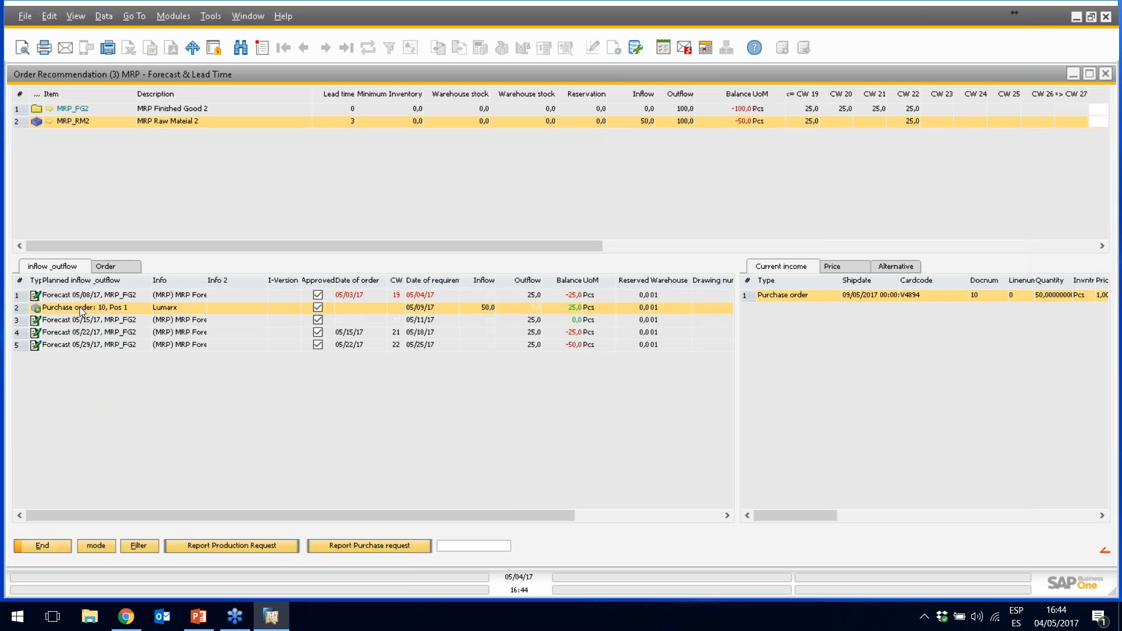
right_click(80, 307)
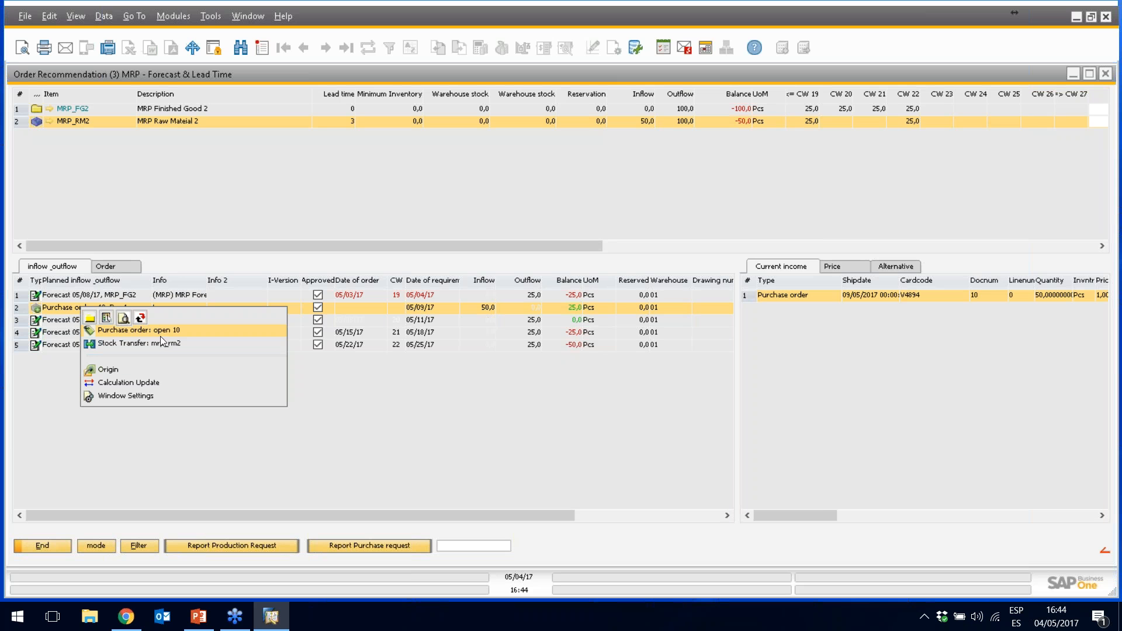
click(109, 369)
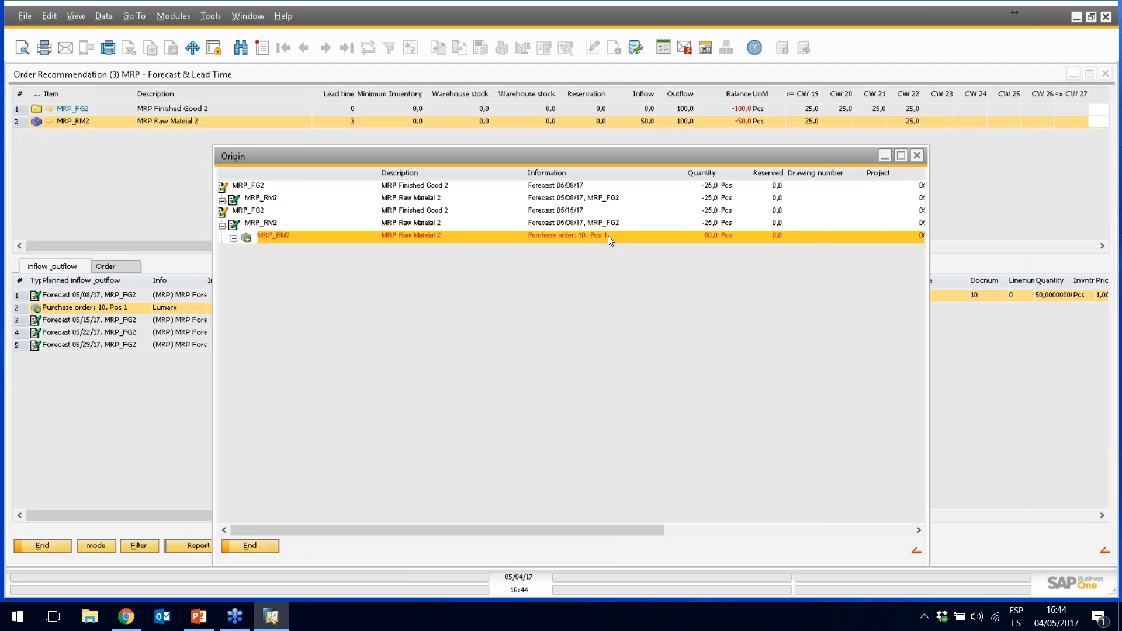
click(917, 156)
View the origin of MRP_RM2's 05/08/17 forecast line, examine its finished good and purchase order entries, and close it
right_click(104, 294)
click(144, 384)
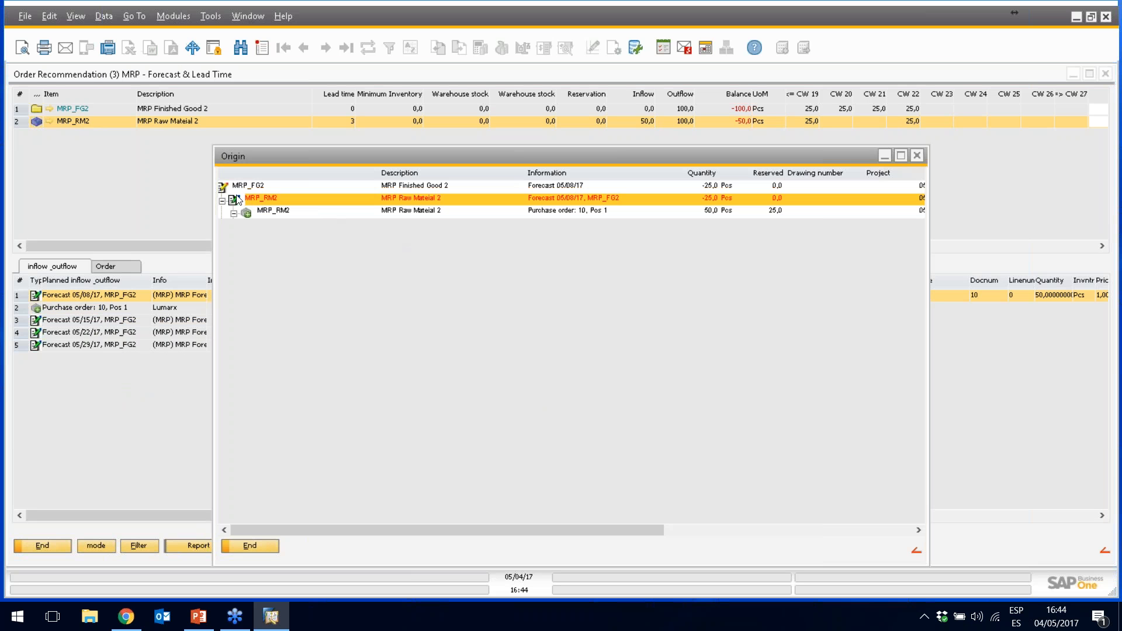
click(272, 187)
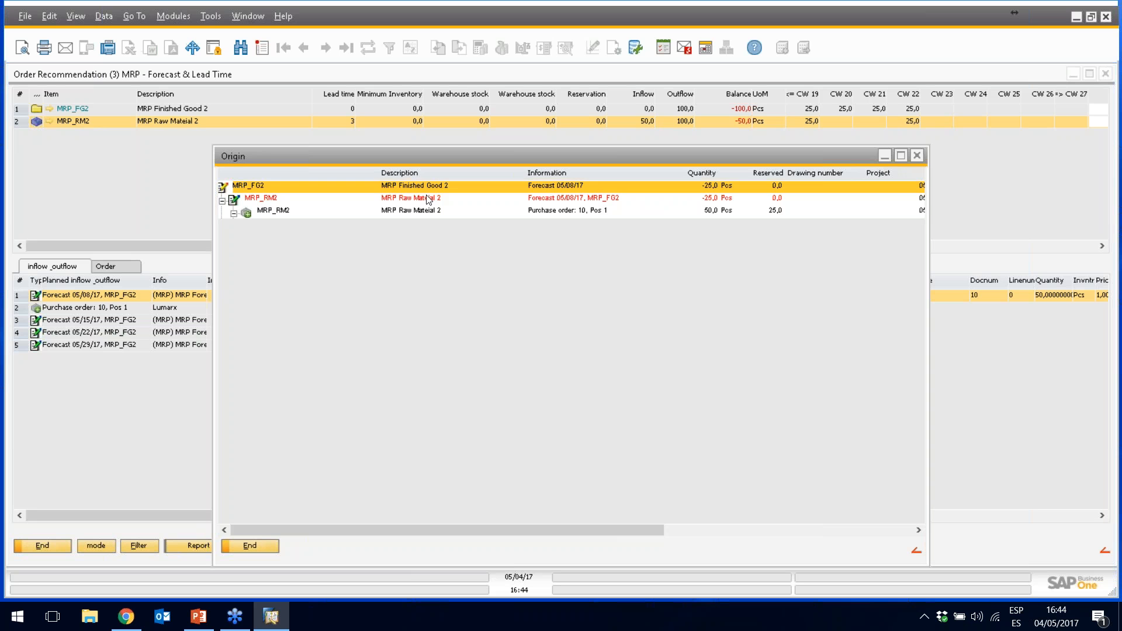
click(279, 212)
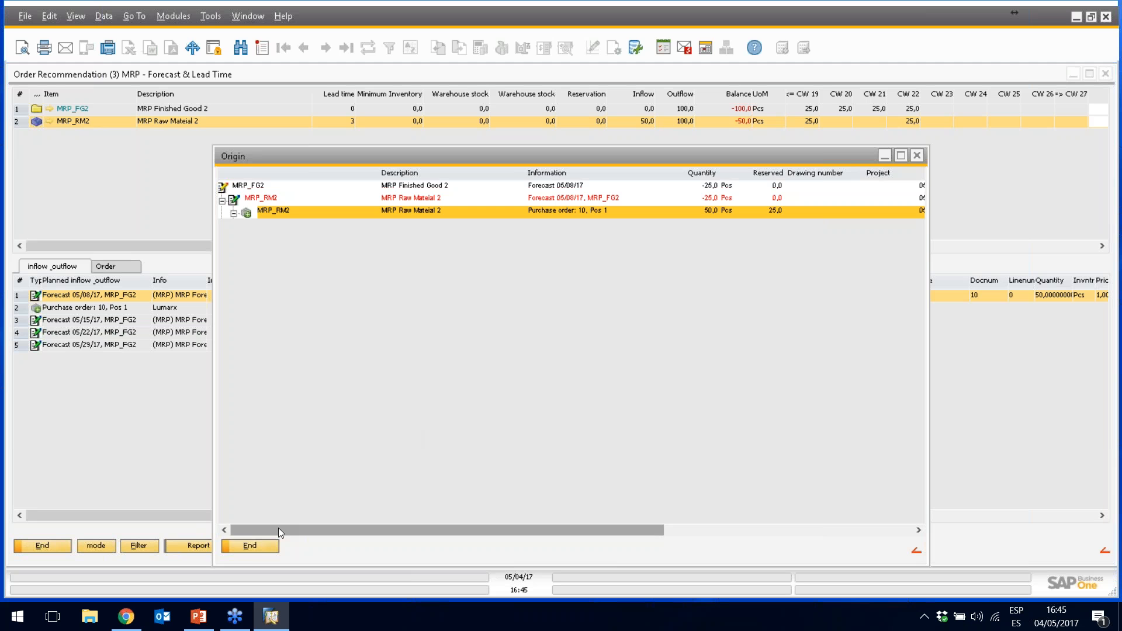
click(257, 545)
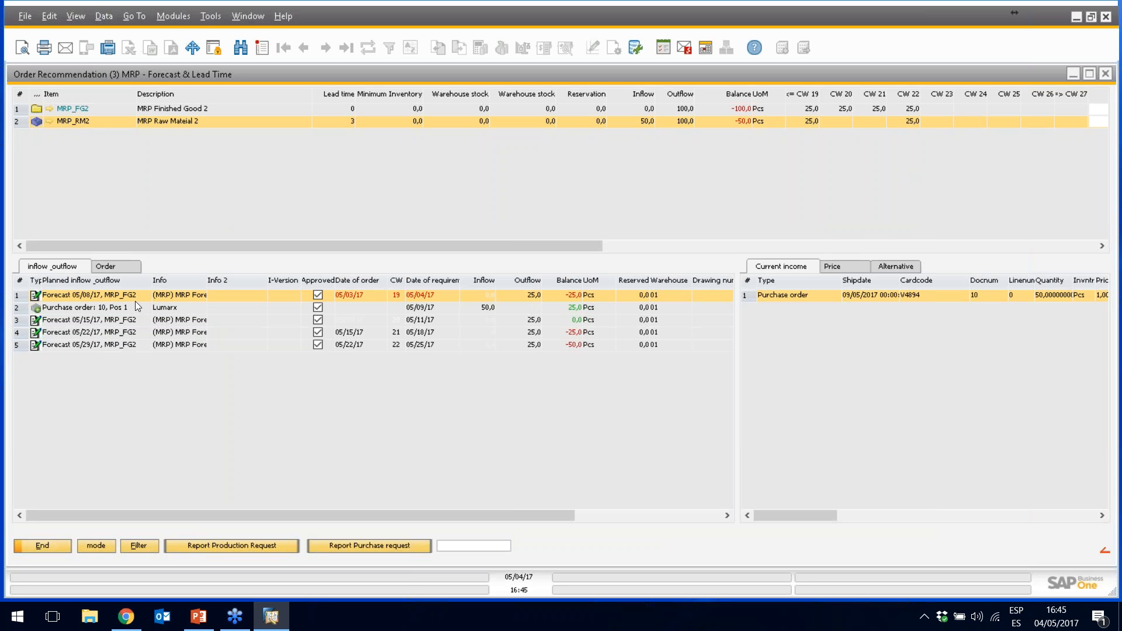
Review the available actions for MRP_RM2's purchase order and 05/15/17 forecast lines, then view its order entry details
right_click(109, 308)
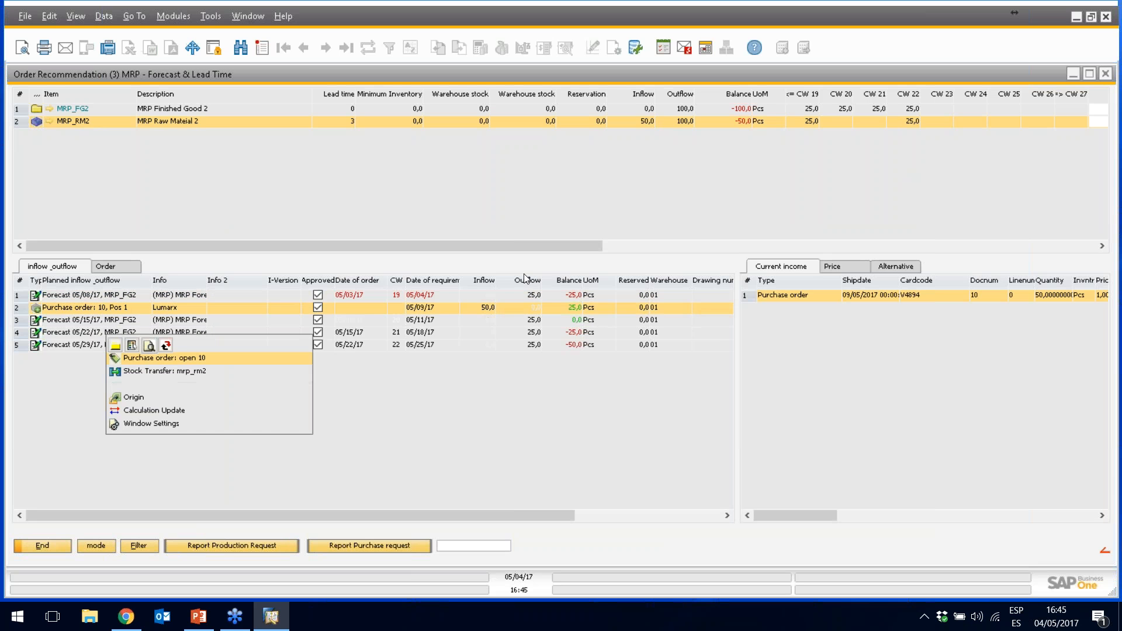
click(494, 377)
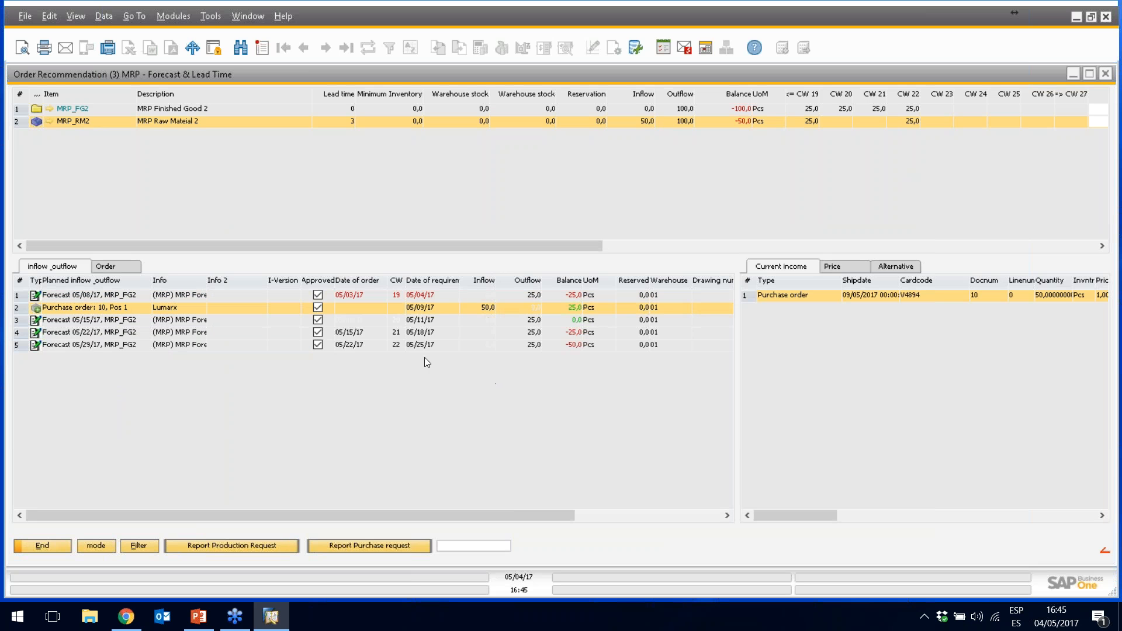
right_click(117, 322)
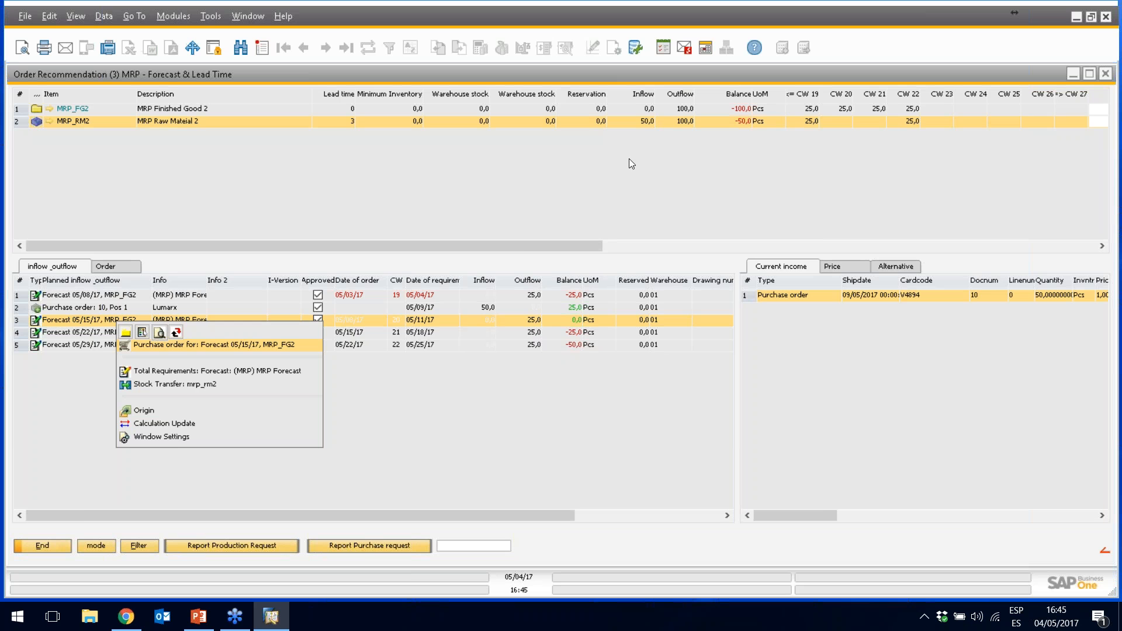
click(106, 266)
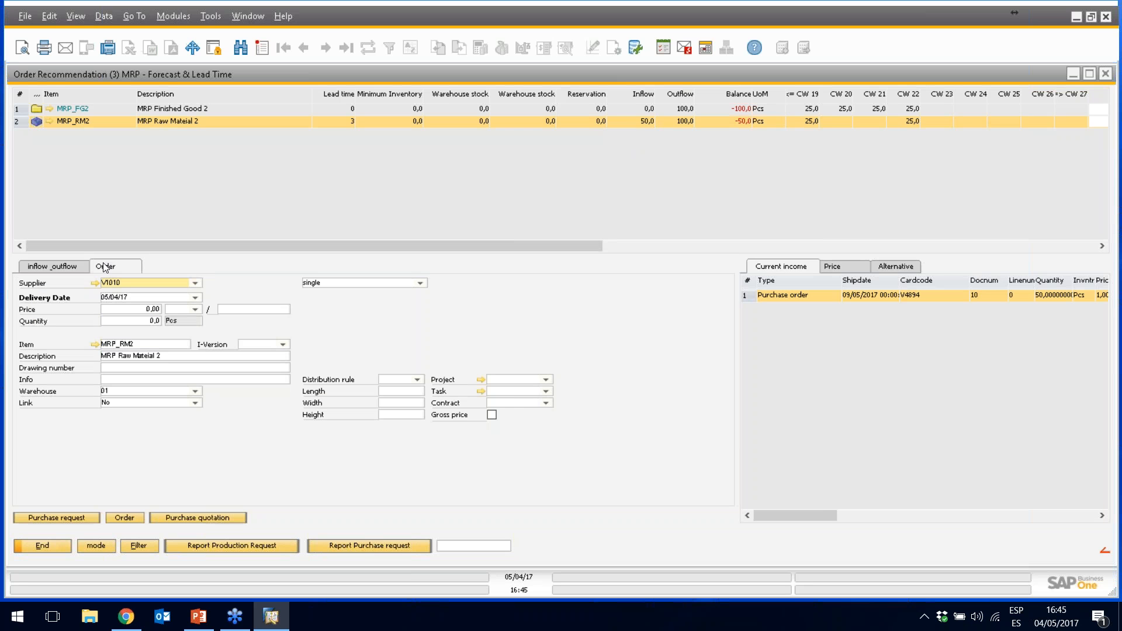
click(57, 266)
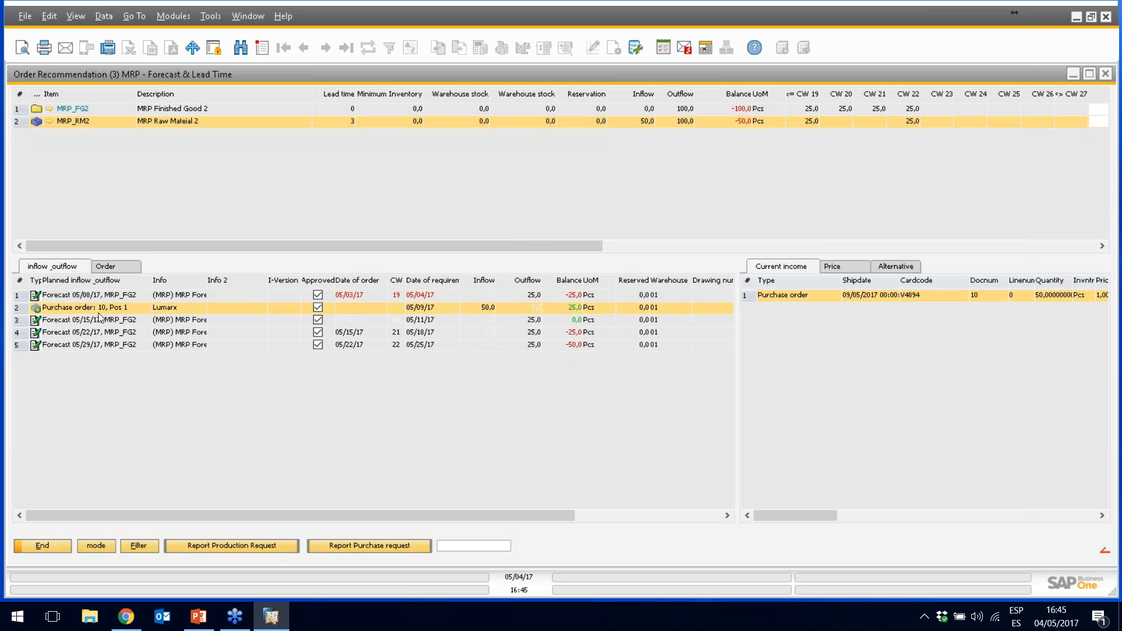
Run a calculation update from MRP_RM2's purchase order line and close the Forecast & Lead Time order recommendation
right_click(99, 311)
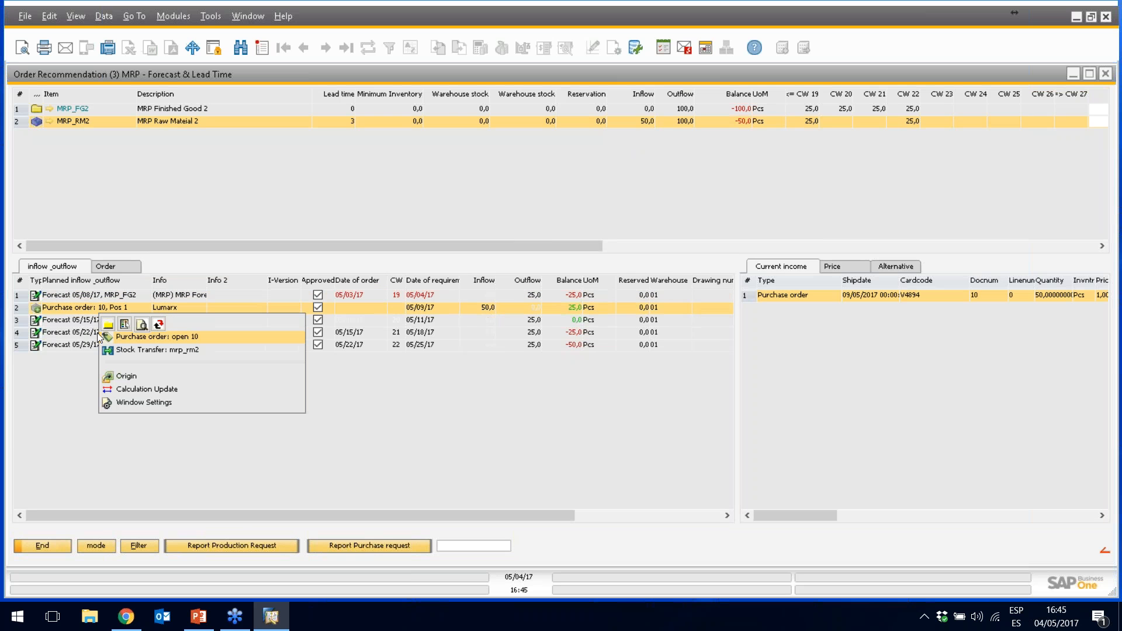
click(131, 389)
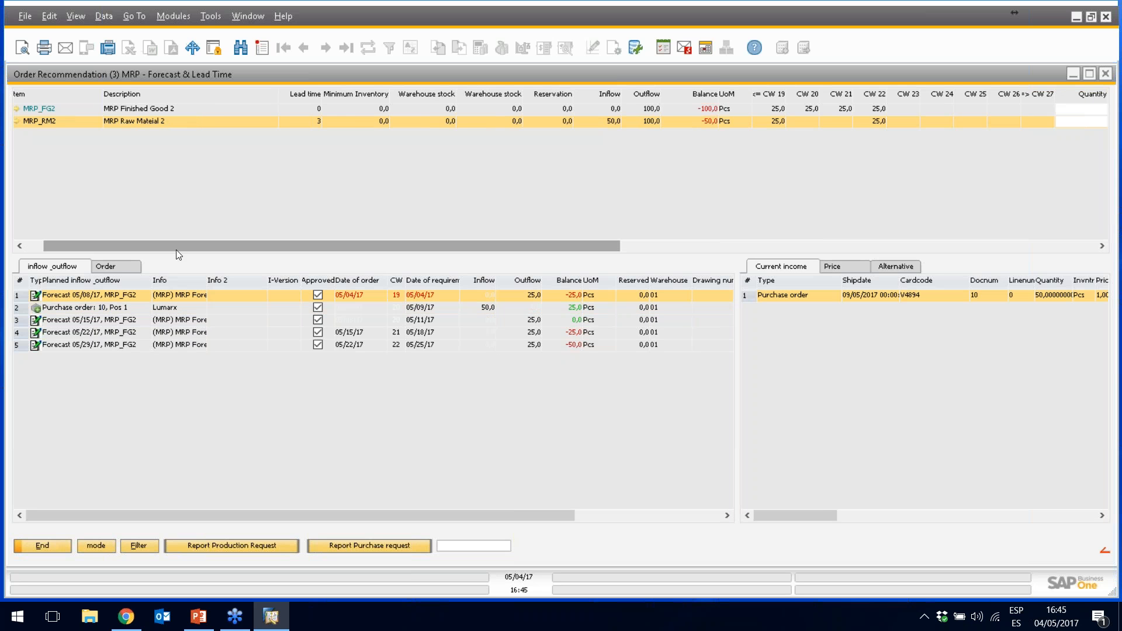
drag(177, 246, 131, 254)
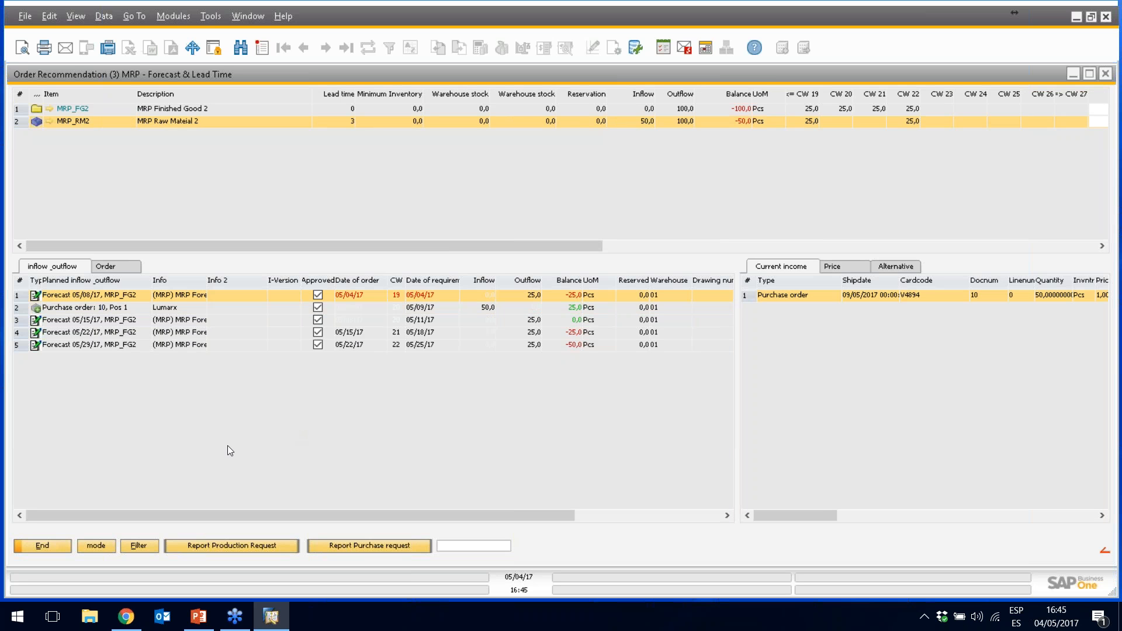
right_click(85, 320)
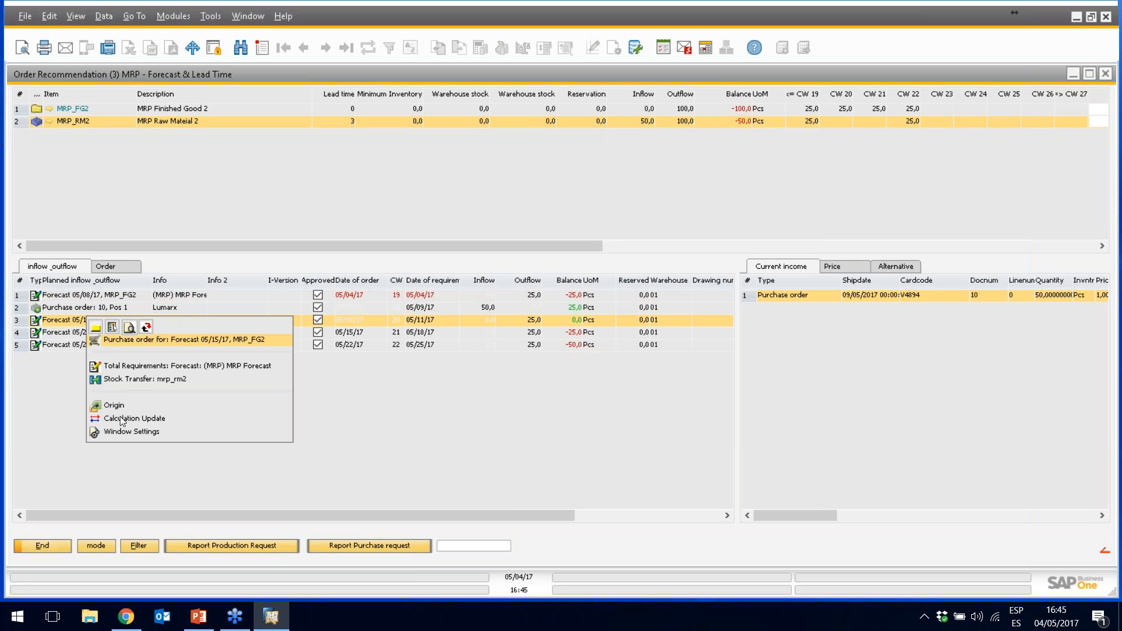
click(222, 418)
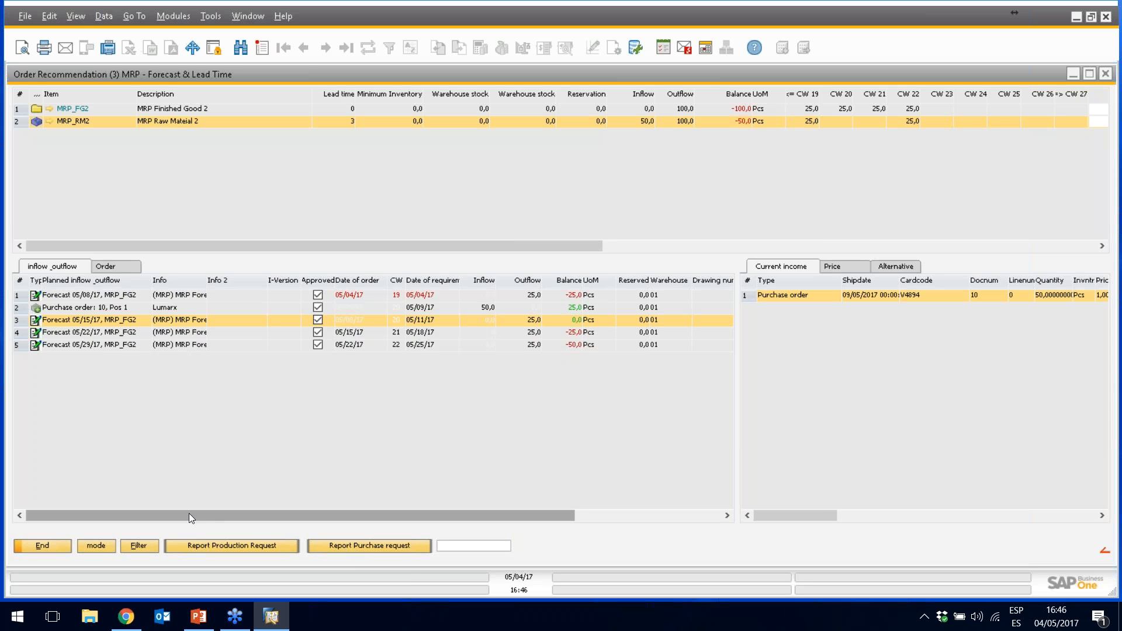
click(50, 545)
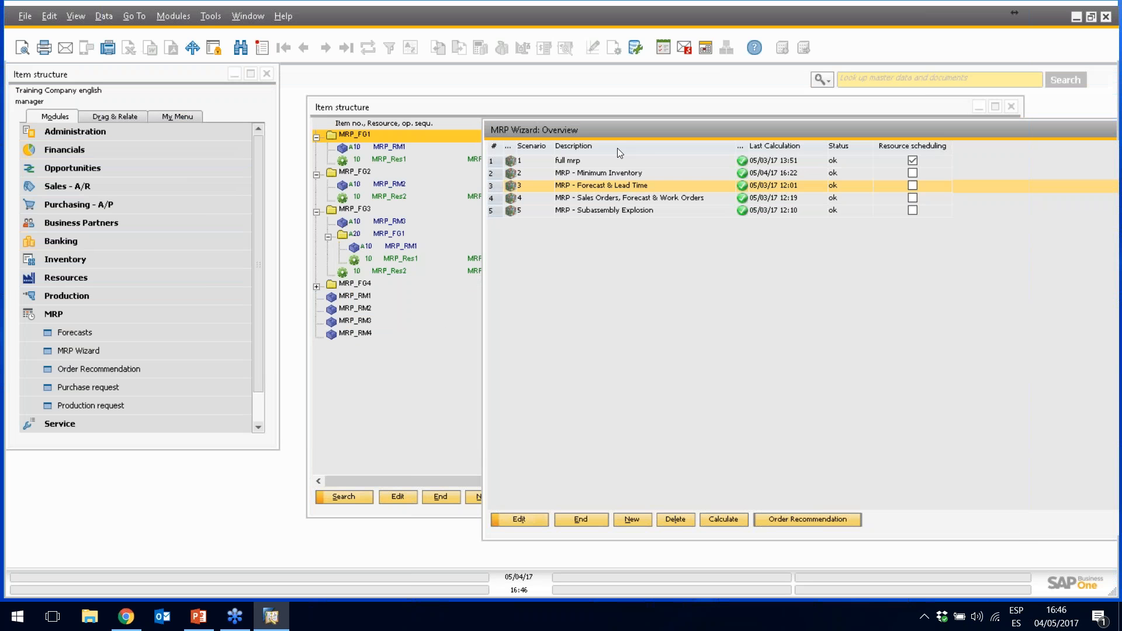
View the scheduling settings of the MRP - Sales Orders, Forecast & Work Orders scenario and close them without saving
click(592, 201)
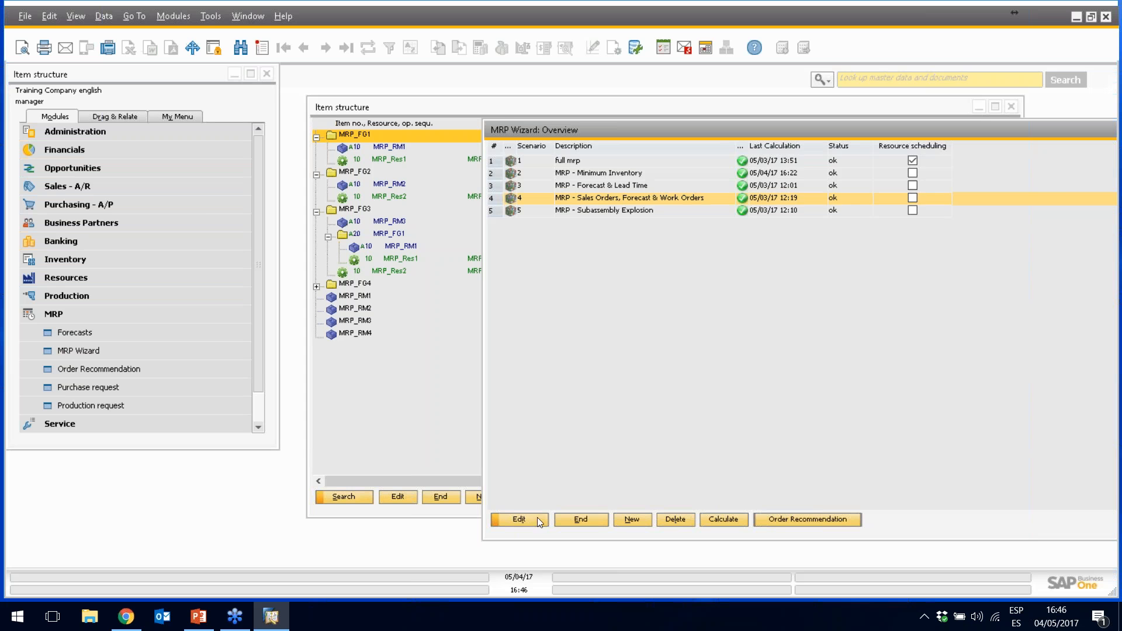
click(519, 520)
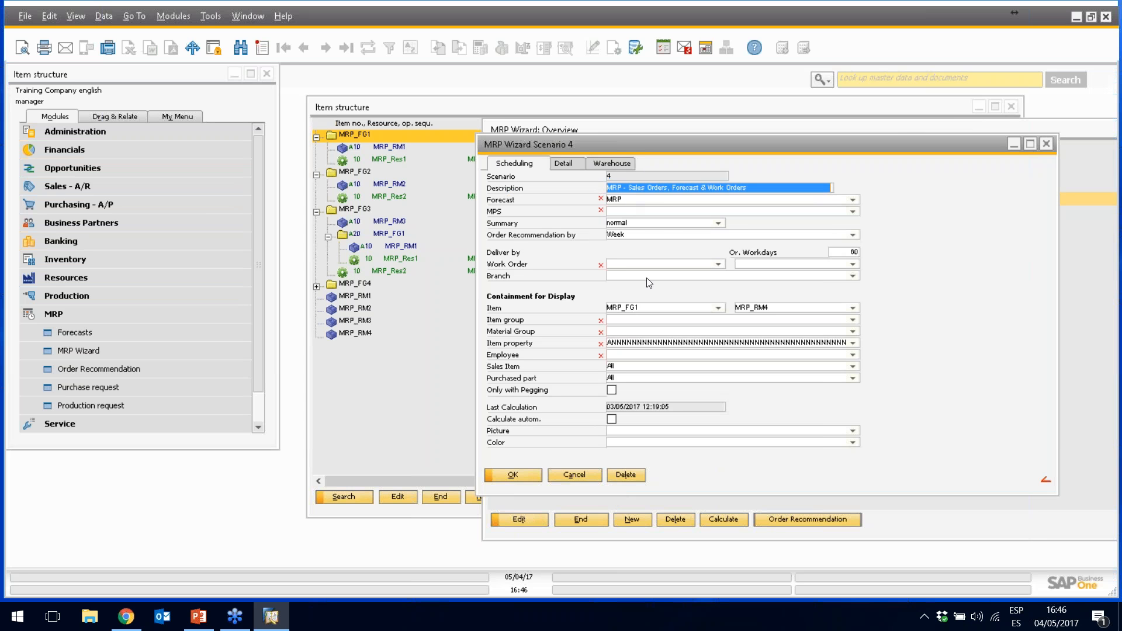
click(567, 473)
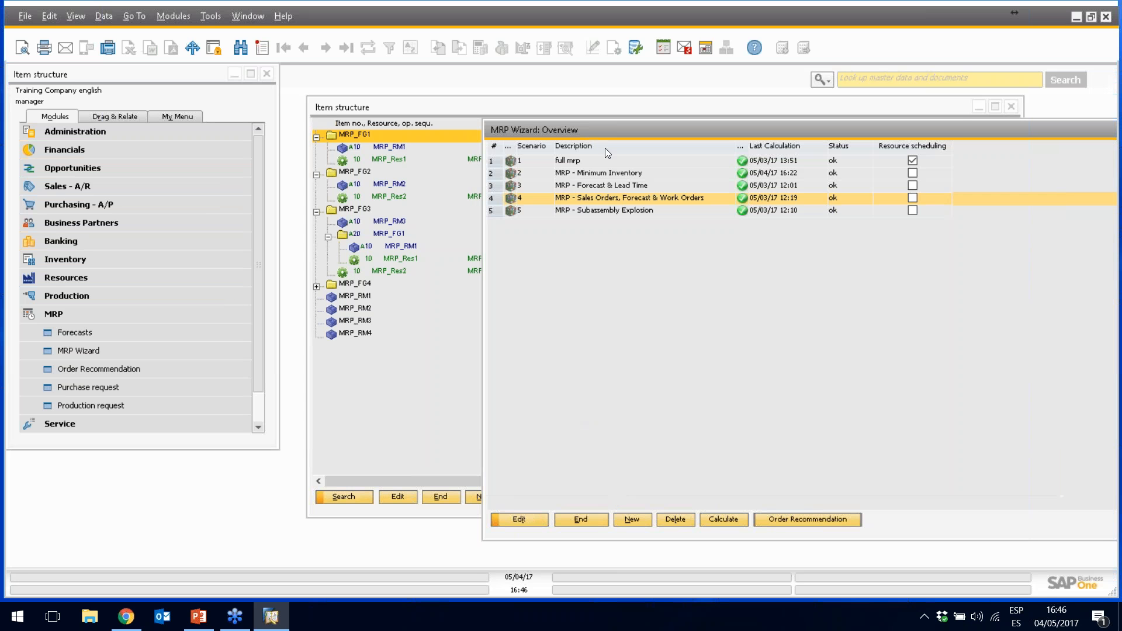
Review the sales, production and purchase options under Pegging and Replenishment in the Forecast & Lead Time scenario, then cancel out
click(598, 187)
click(529, 519)
click(561, 164)
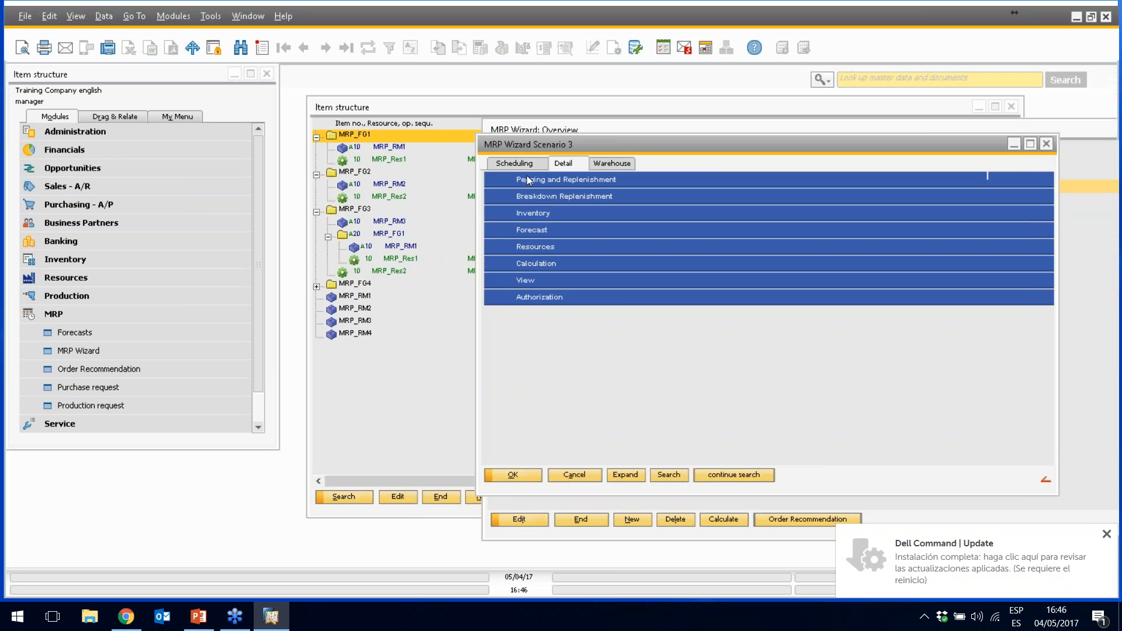
click(529, 180)
click(523, 215)
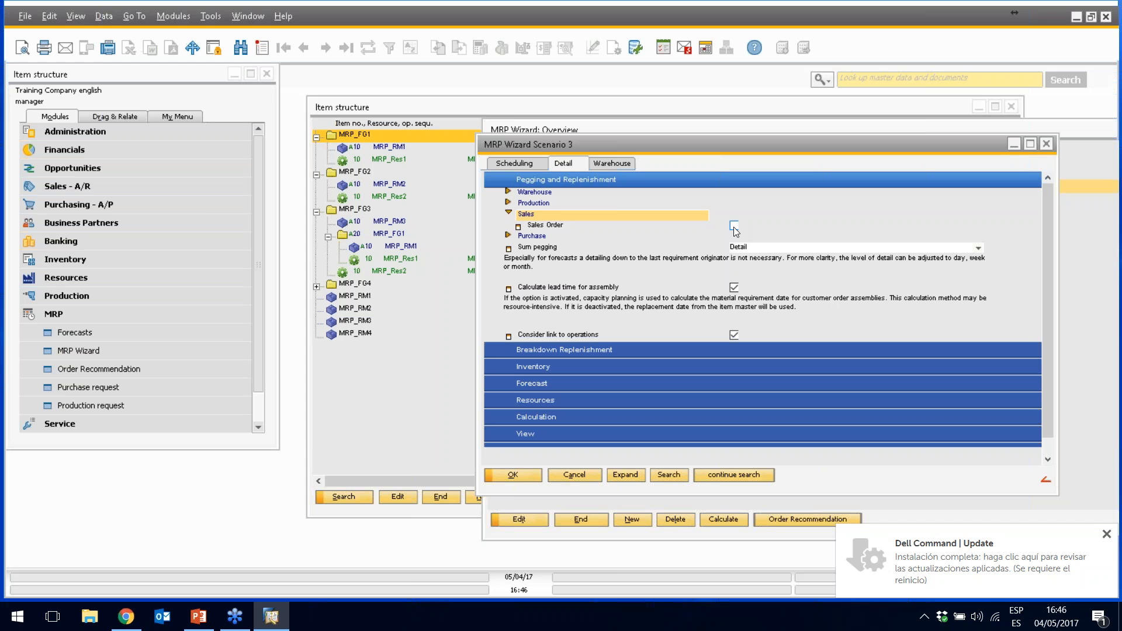
click(541, 204)
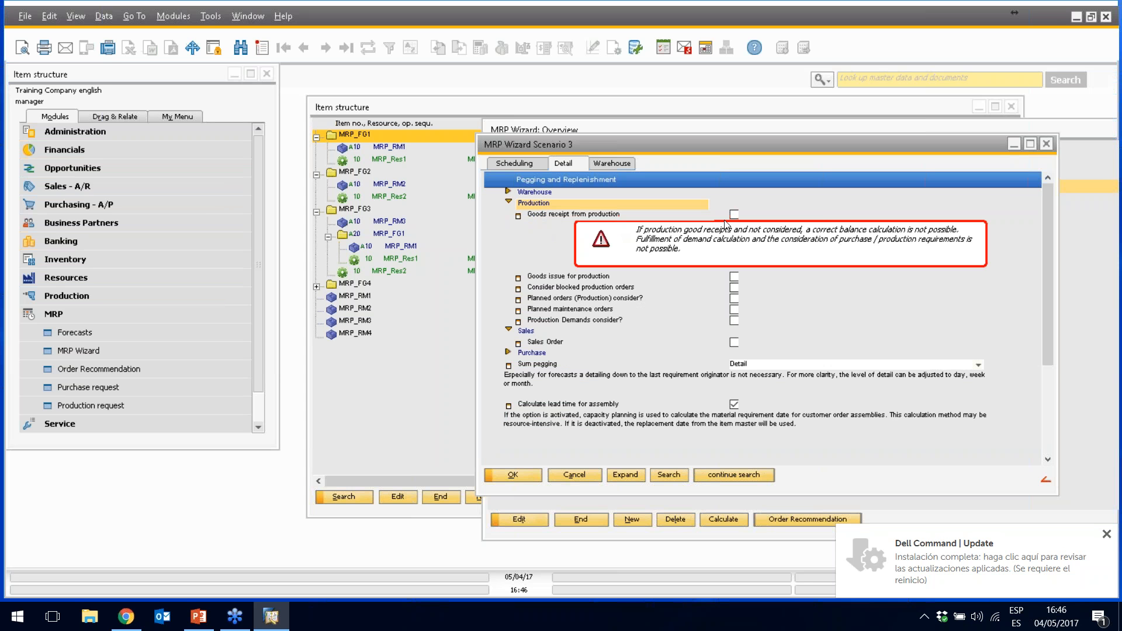
click(525, 204)
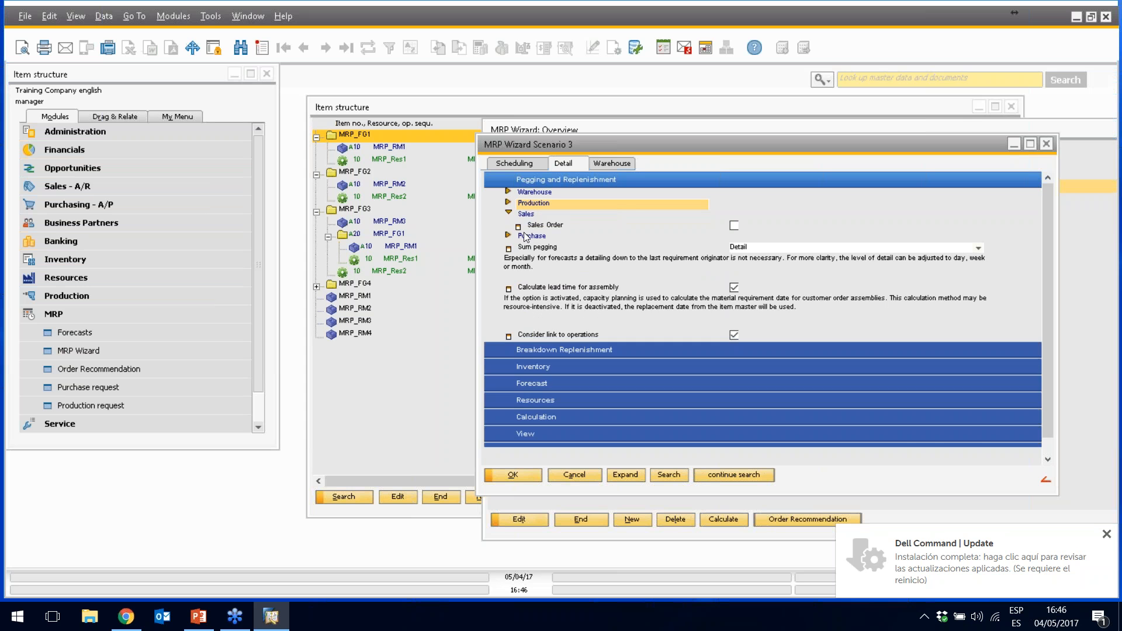
click(527, 237)
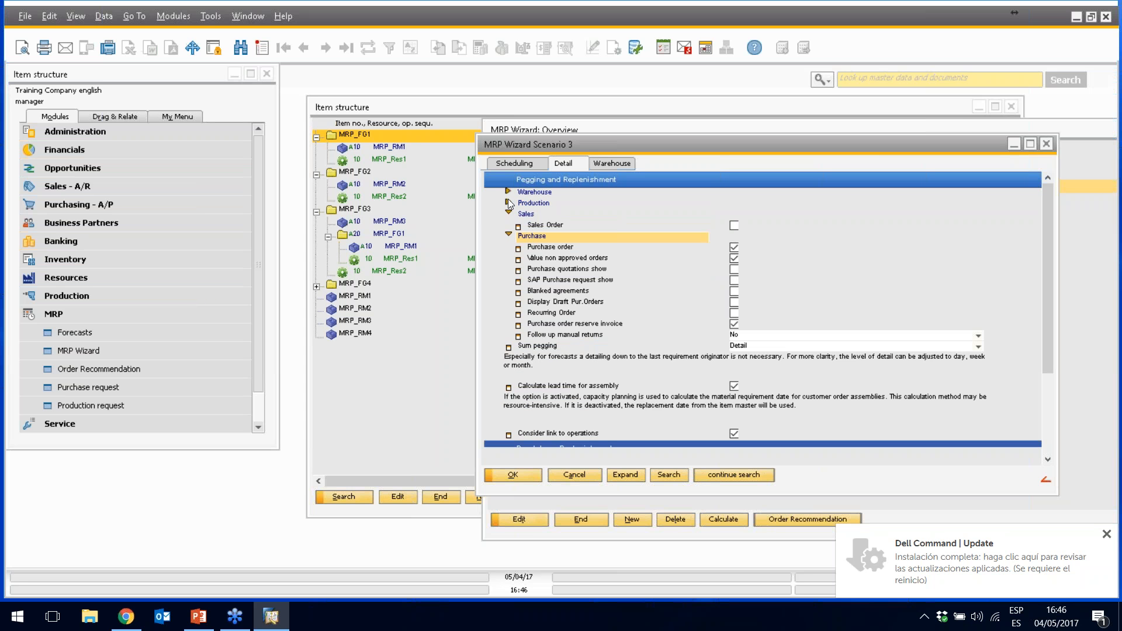
click(567, 473)
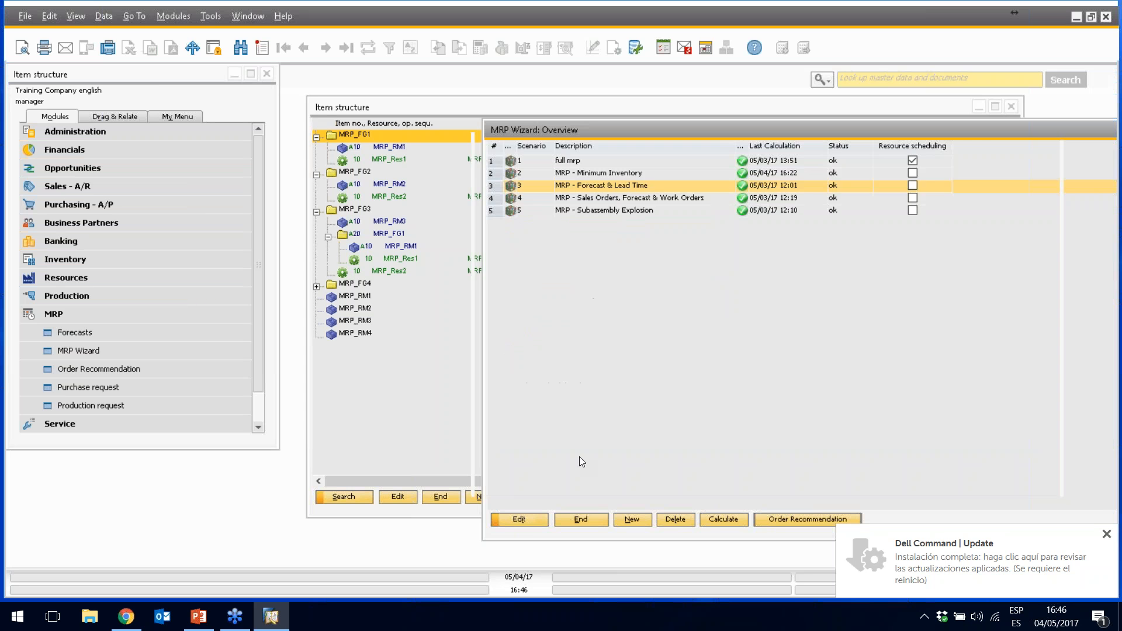
Review the production and sales options under Pegging and Replenishment in the Sales Orders, Forecast & Work Orders scenario and close it
click(598, 199)
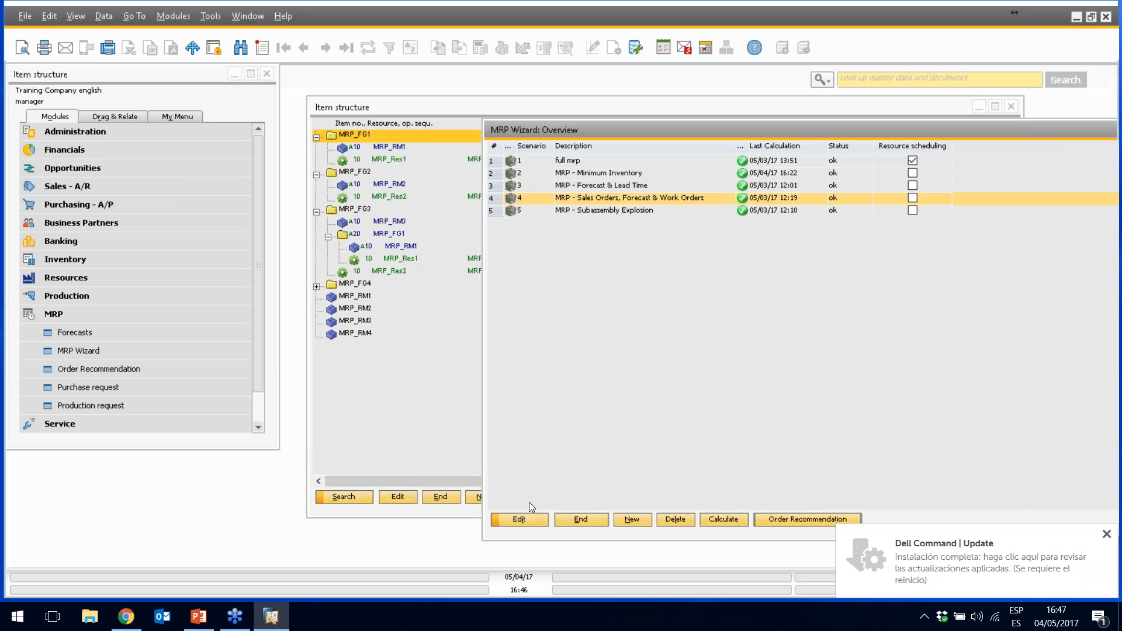
click(527, 520)
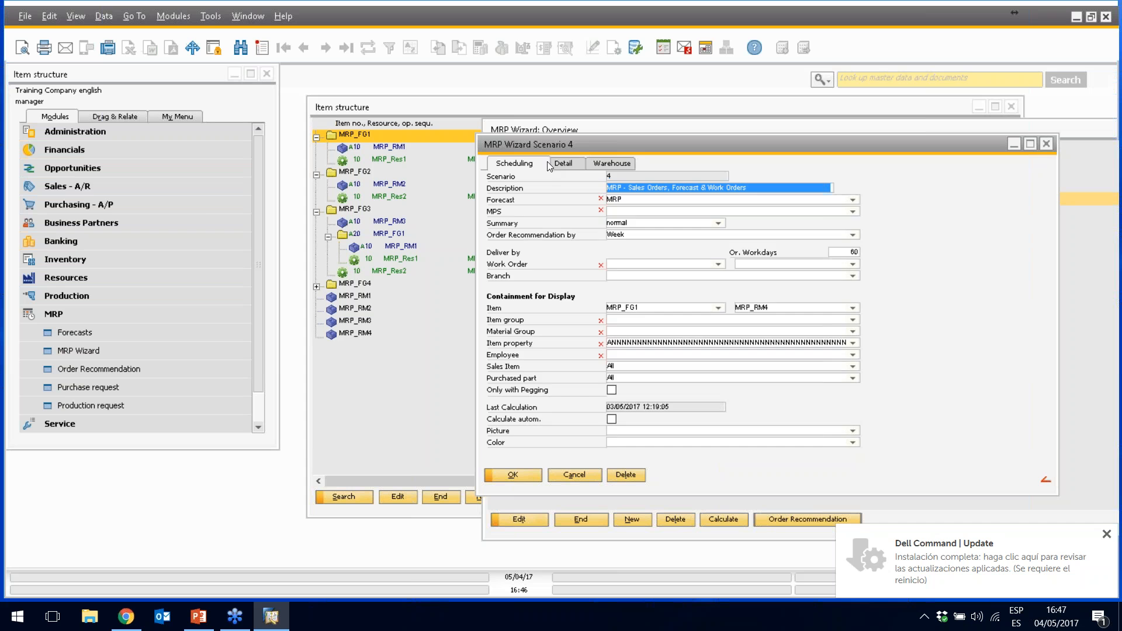
click(556, 163)
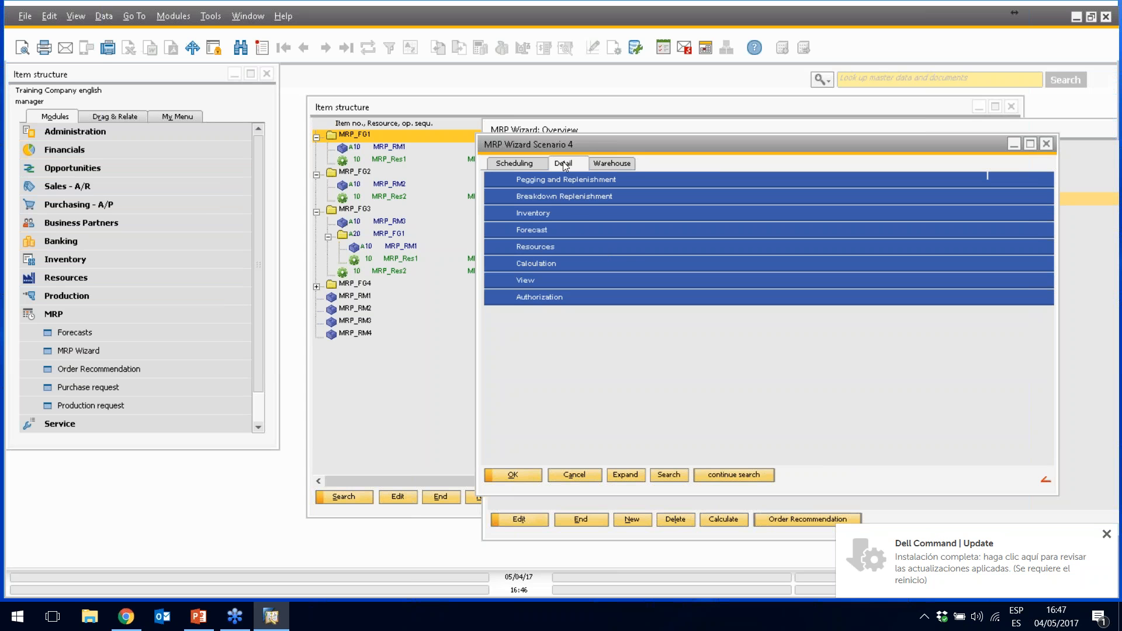
click(538, 179)
click(532, 203)
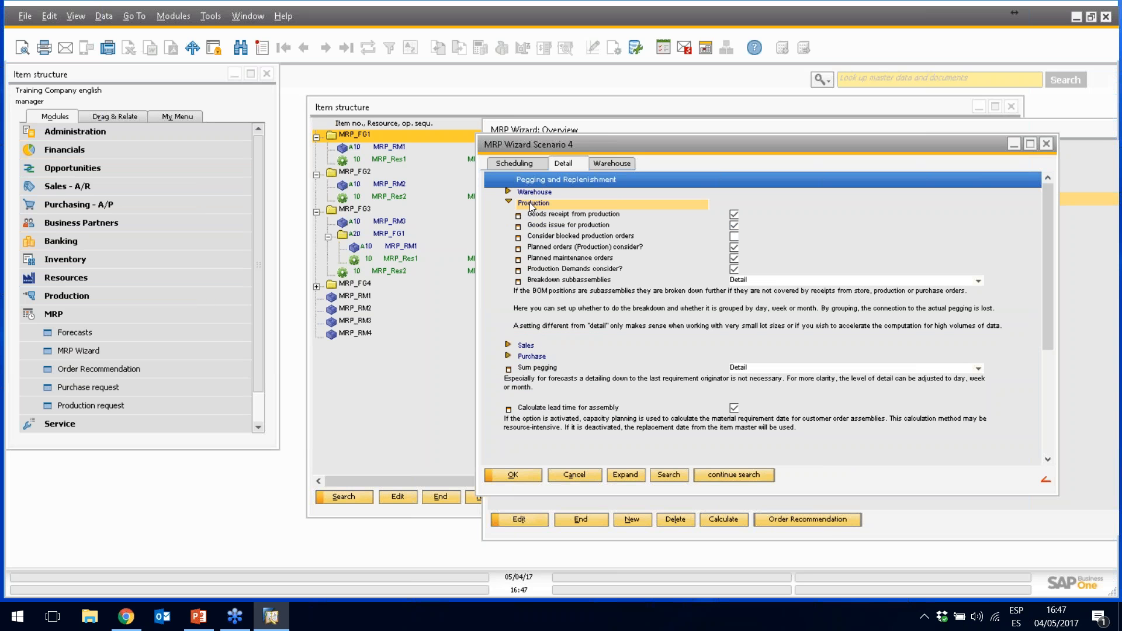
click(535, 204)
click(526, 214)
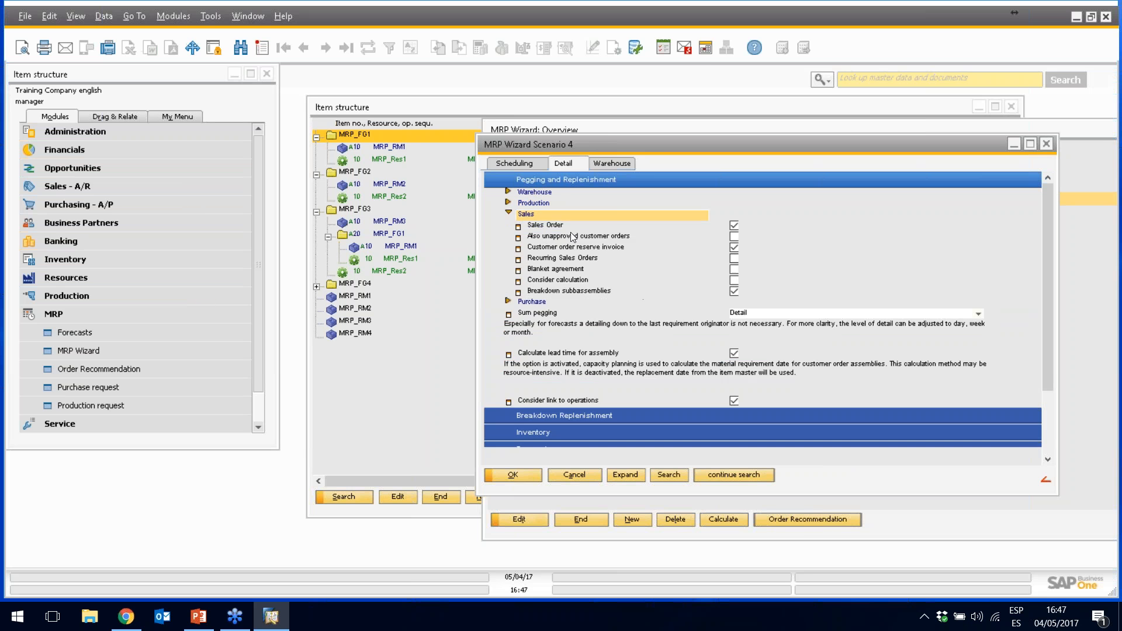
click(517, 476)
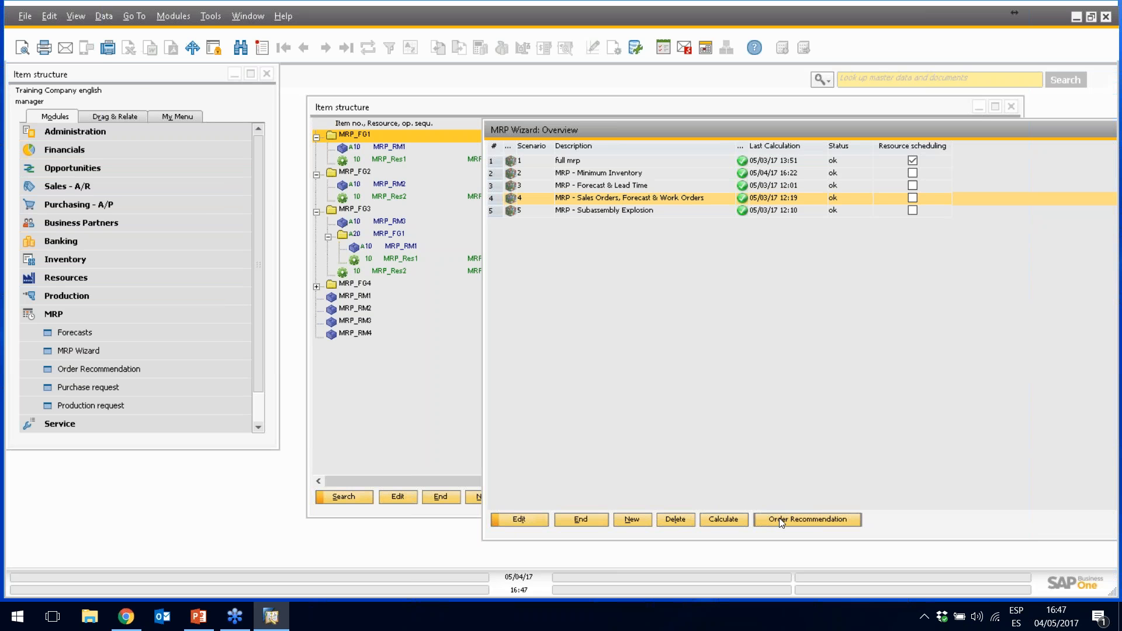
Open the order recommendation for the Sales Orders, Forecast & Work Orders scenario and view MRP_RM2's inflows and outflows
click(780, 520)
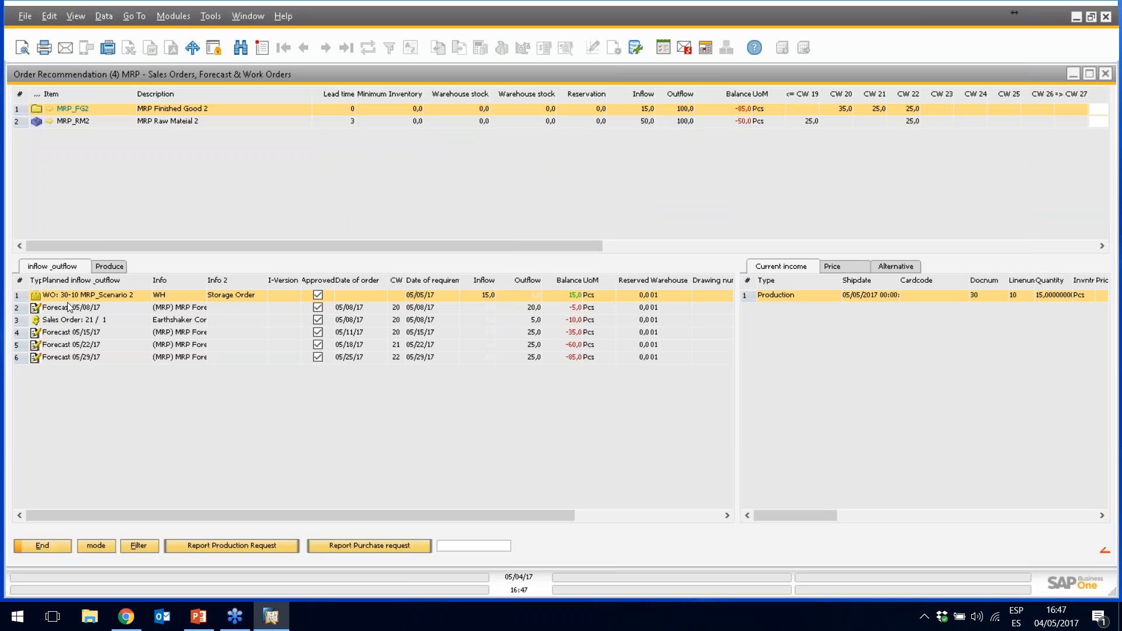
click(71, 124)
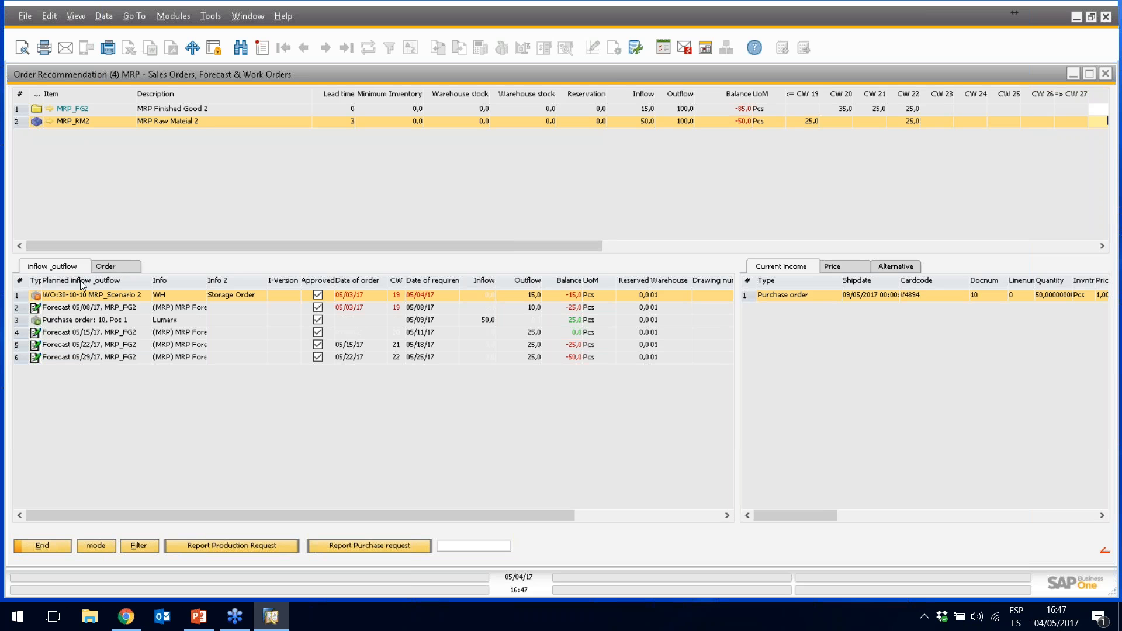
Examine MRP_FG2's 05/08/17 forecast, sales order and work order lines with their quantities and balances
click(74, 110)
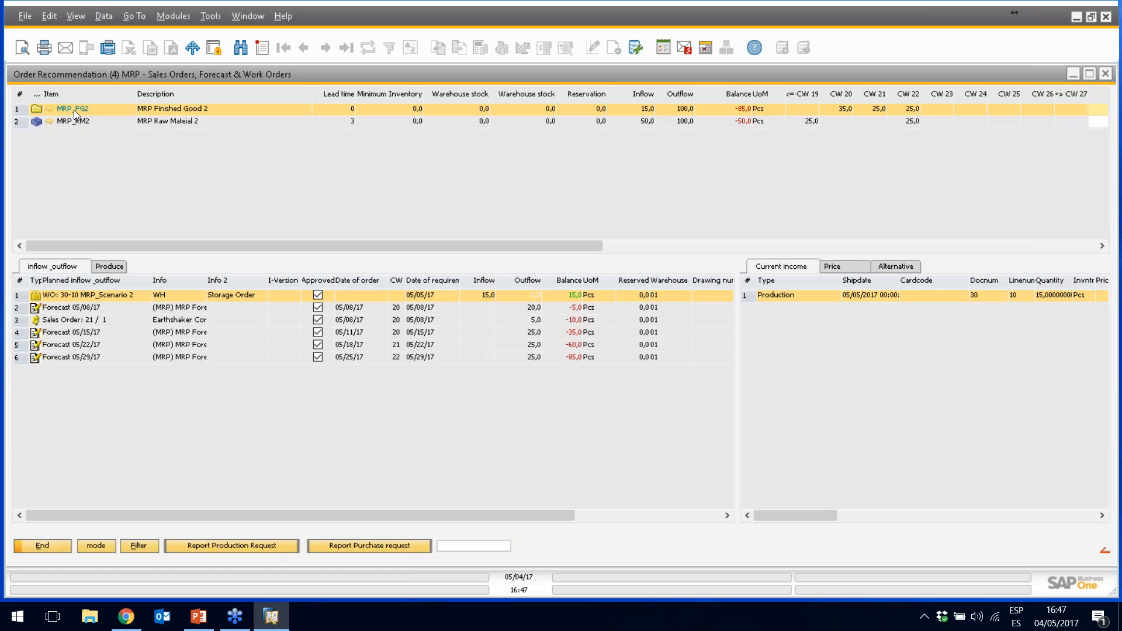
click(76, 313)
click(68, 321)
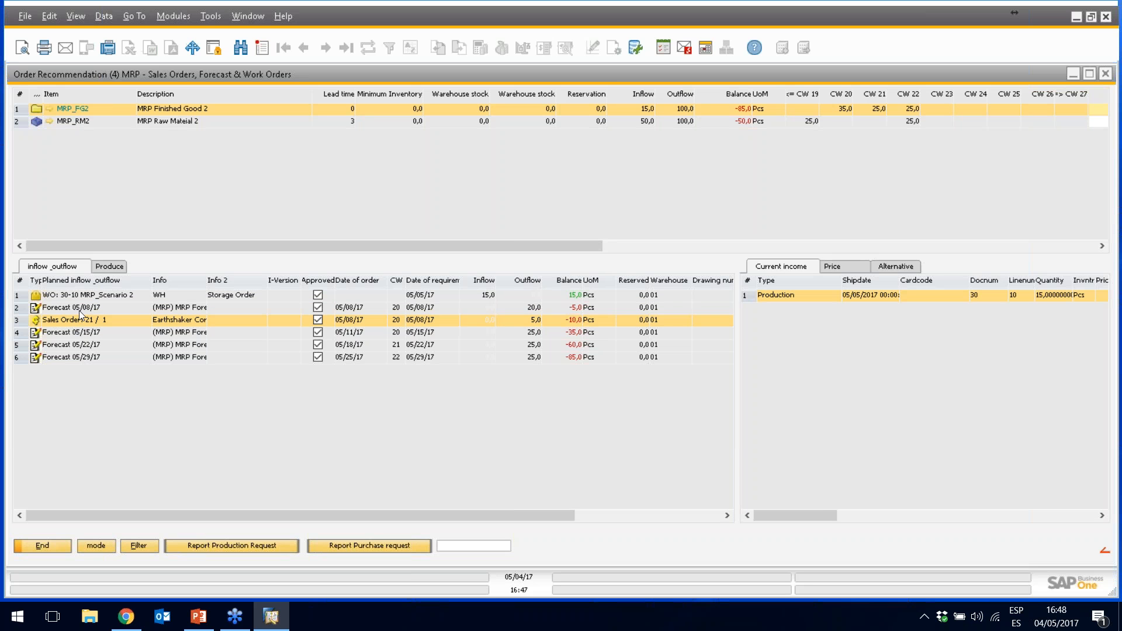
click(78, 309)
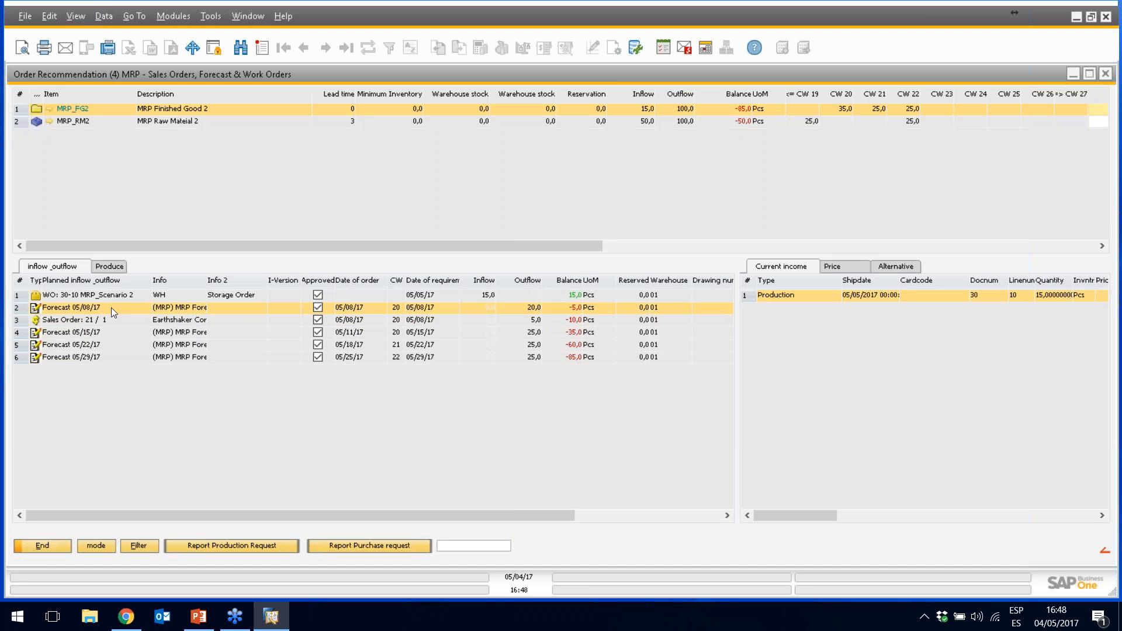
click(75, 318)
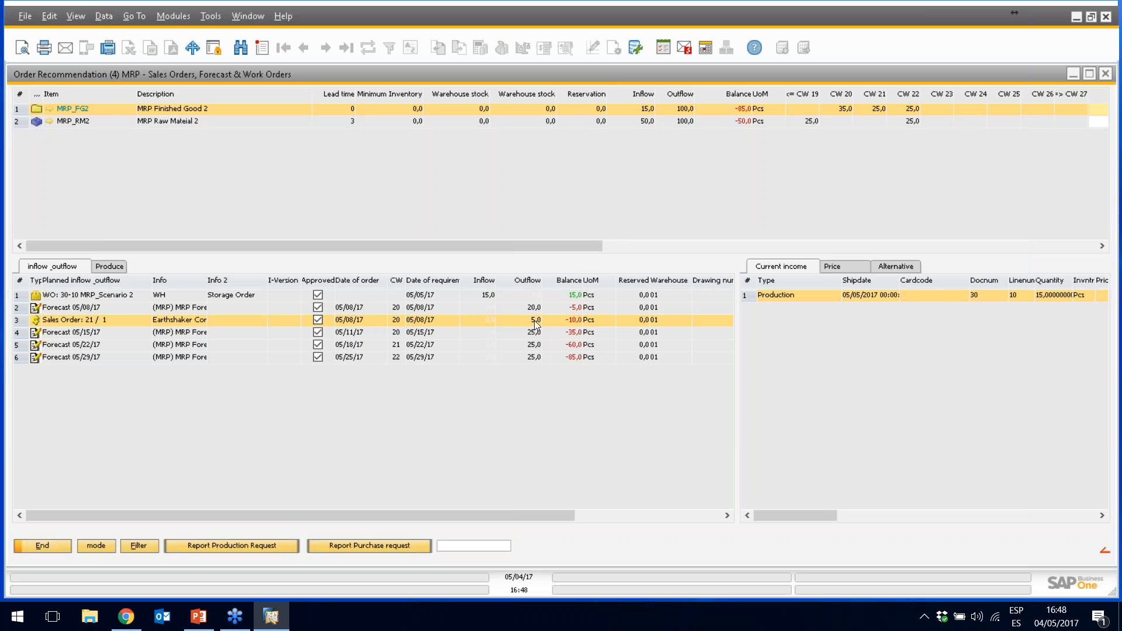
click(72, 296)
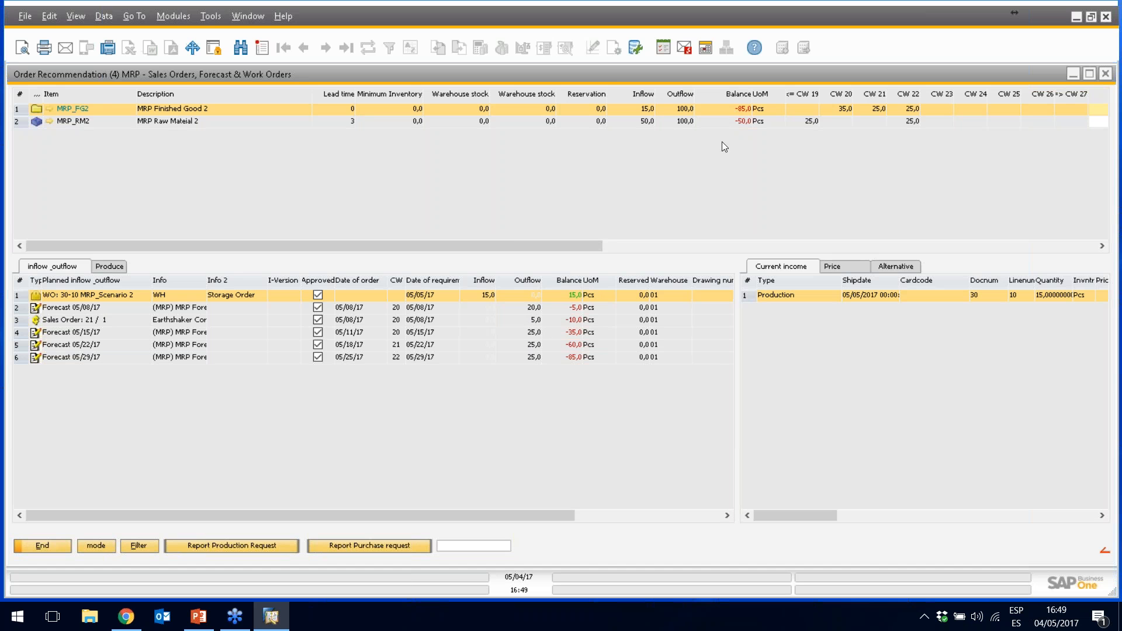
Examine MRP_RM2's planned inflows and outflows, including its work order and purchase order lines
click(621, 118)
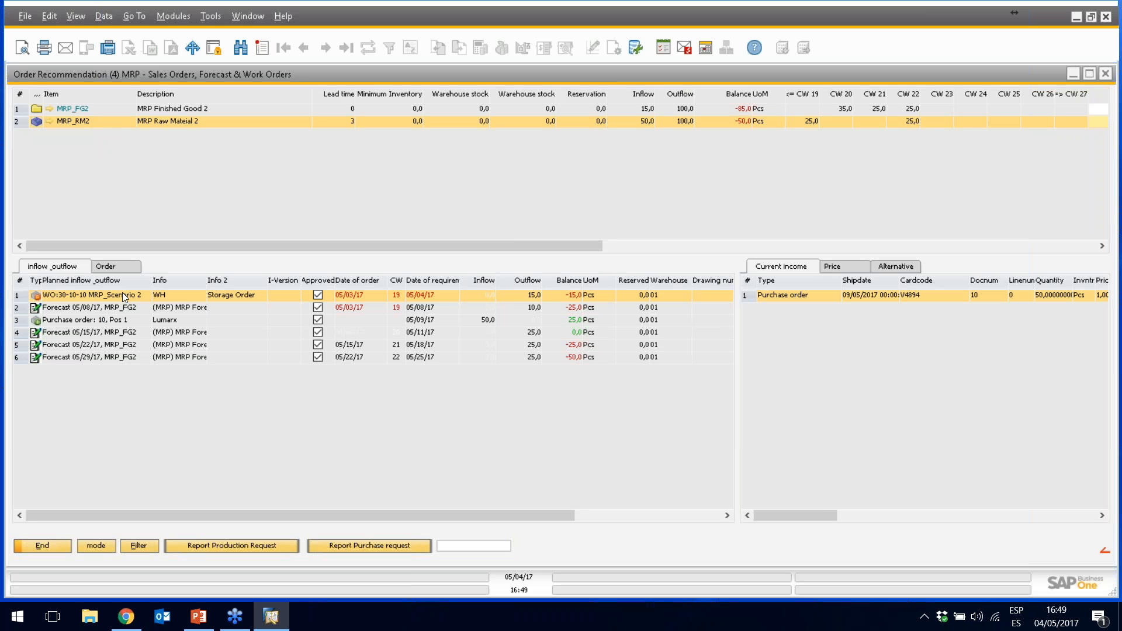
click(104, 325)
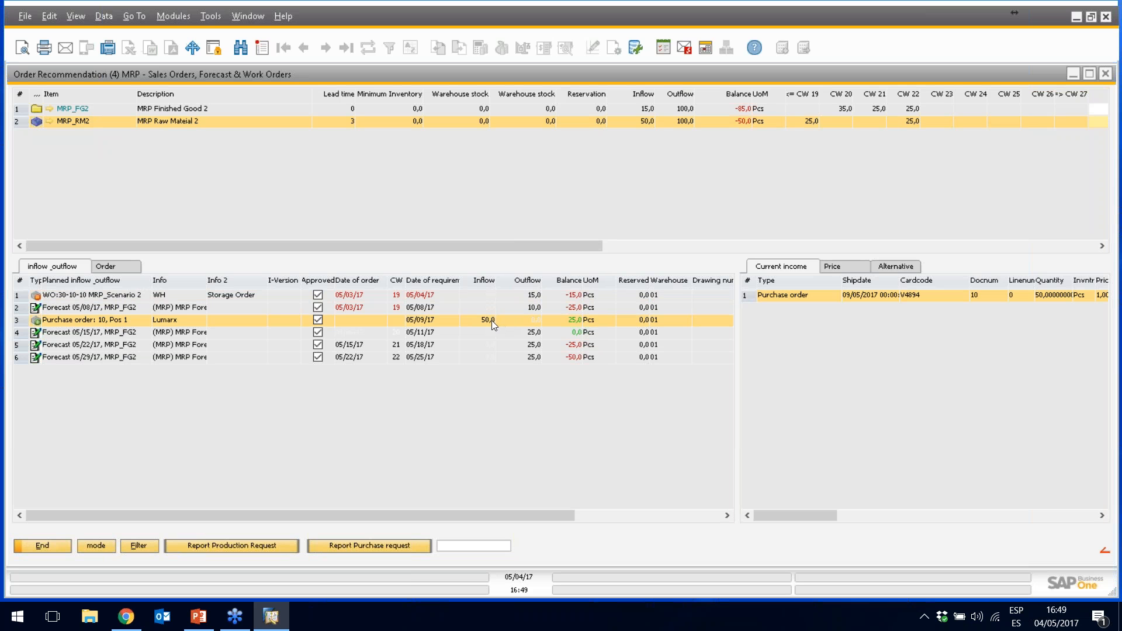
Compare the MRP_Scenario 2 work order's outflow for MRP_RM2 with its inflow for MRP_FG2
click(111, 297)
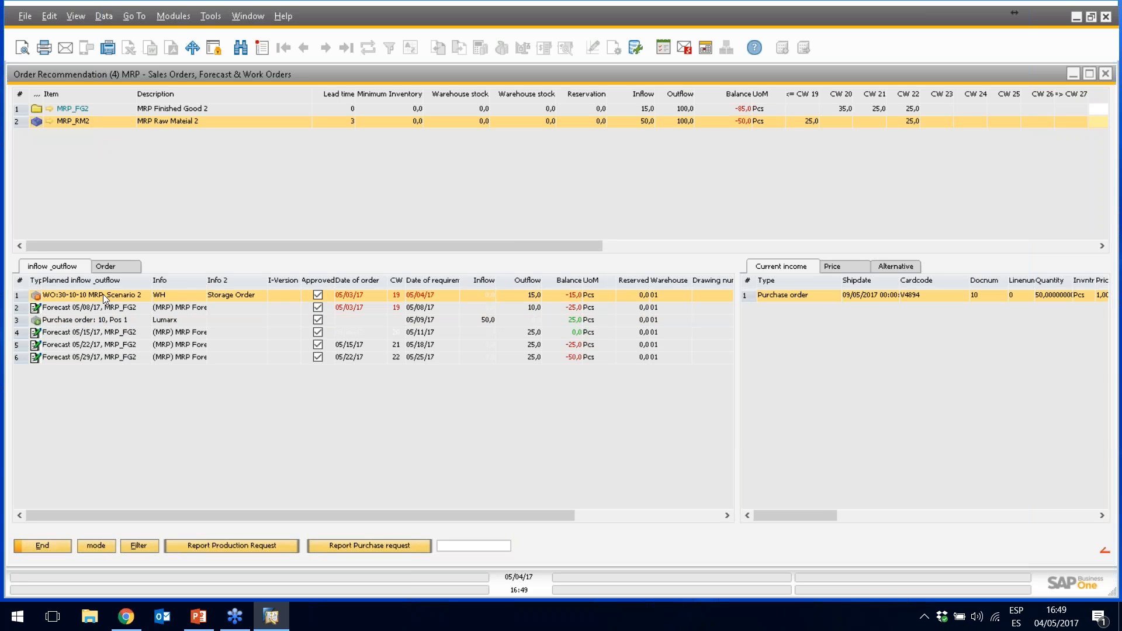
click(84, 108)
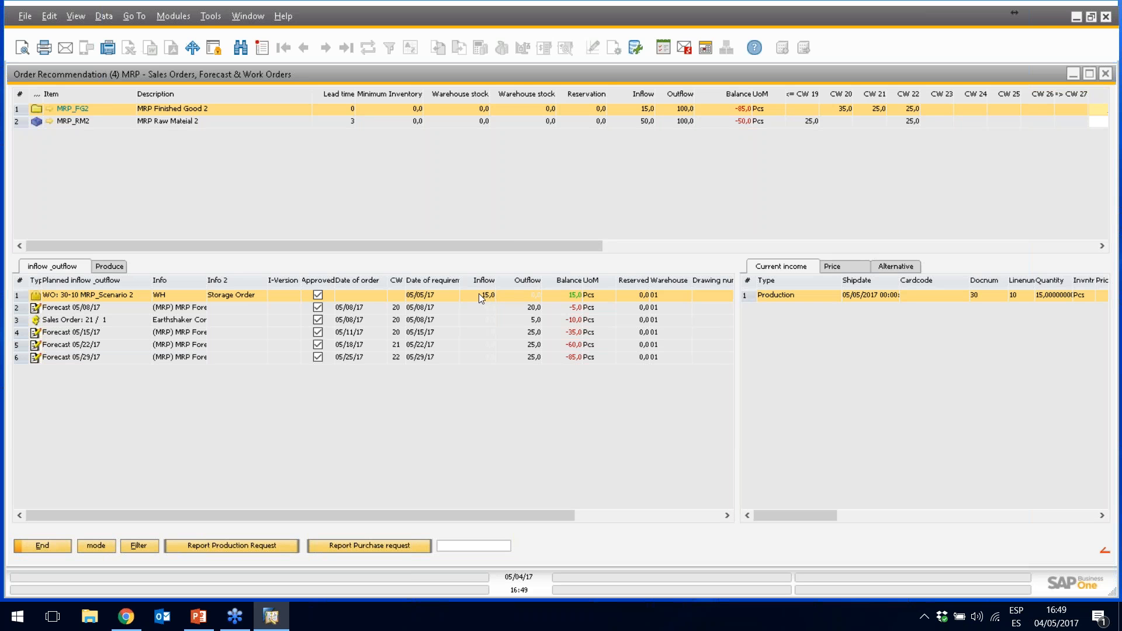
click(72, 119)
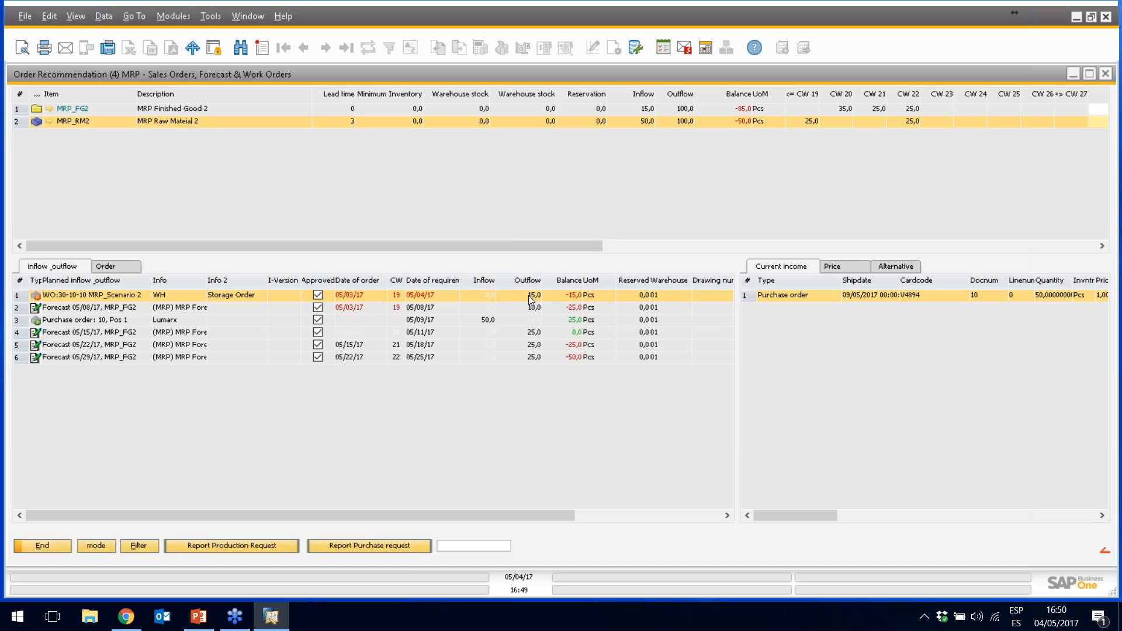
Check MRP_RM2's forecast and work order lines against MRP_FG2's planned demand, and close the order recommendation
click(65, 308)
click(63, 333)
click(63, 345)
click(68, 295)
click(77, 110)
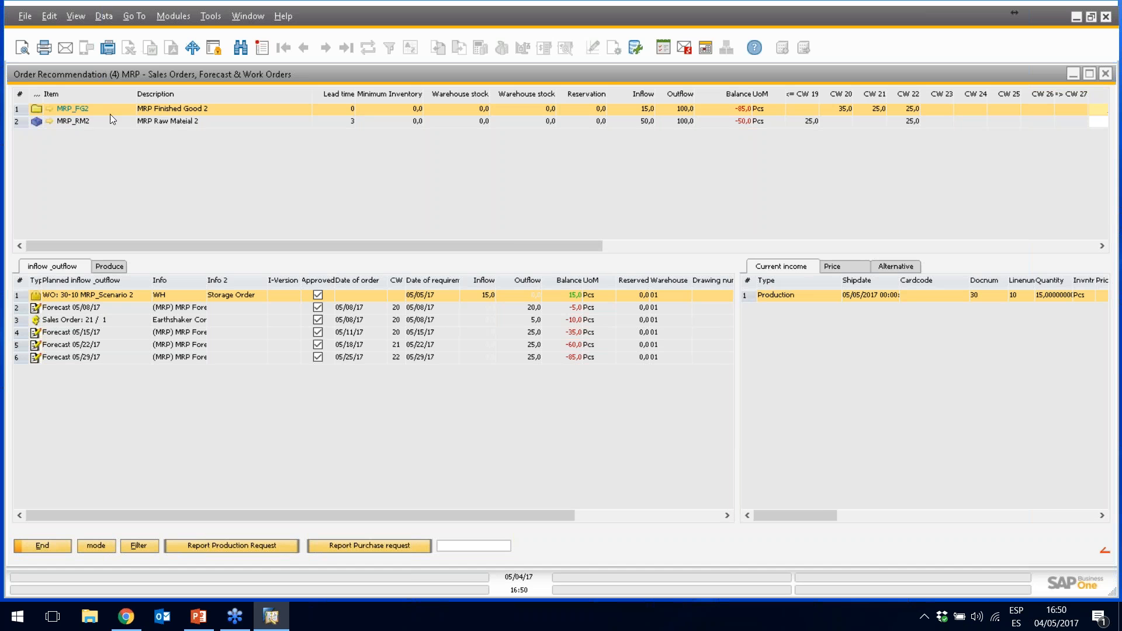
click(73, 121)
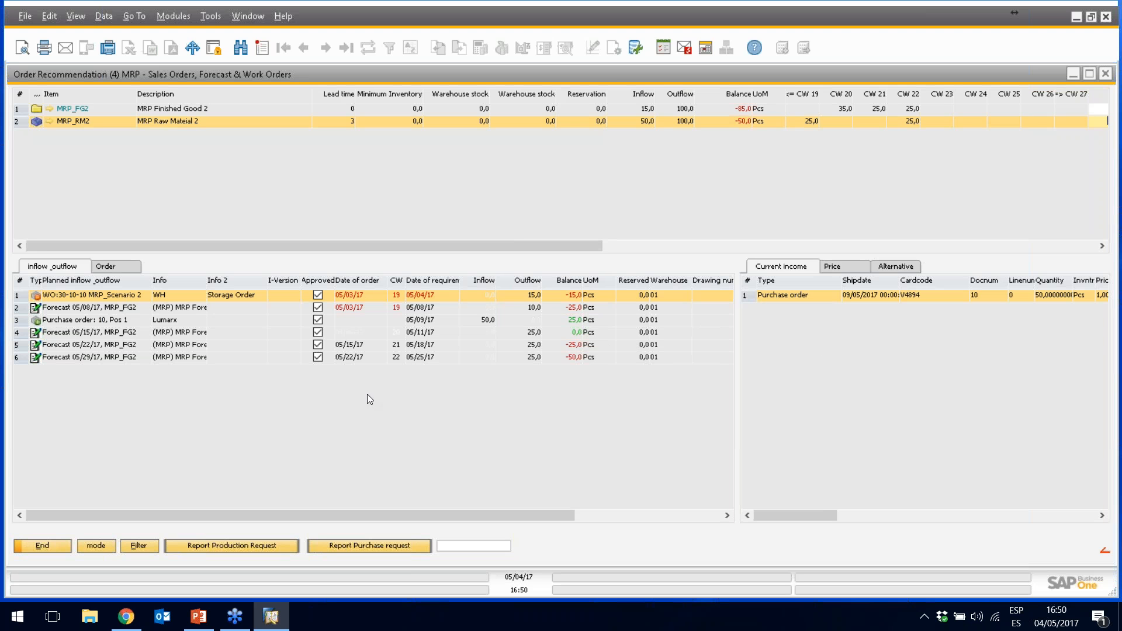
click(47, 545)
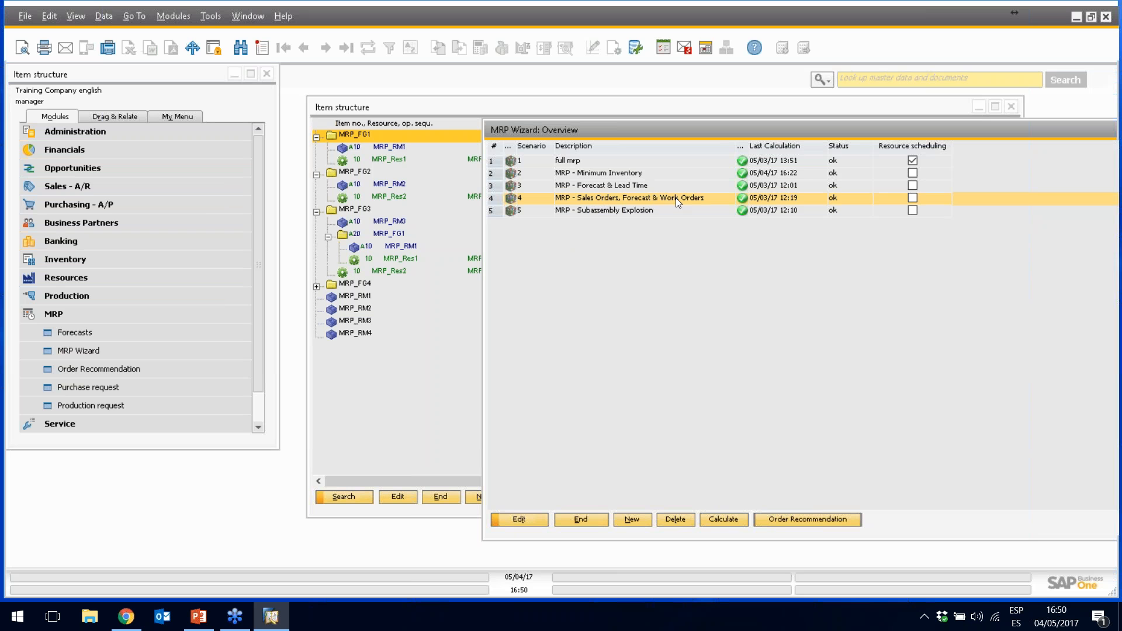
Select the MRP - Subassembly Explosion scenario and check MRP_FG3's weekly quantities in the MRP forecast
click(612, 211)
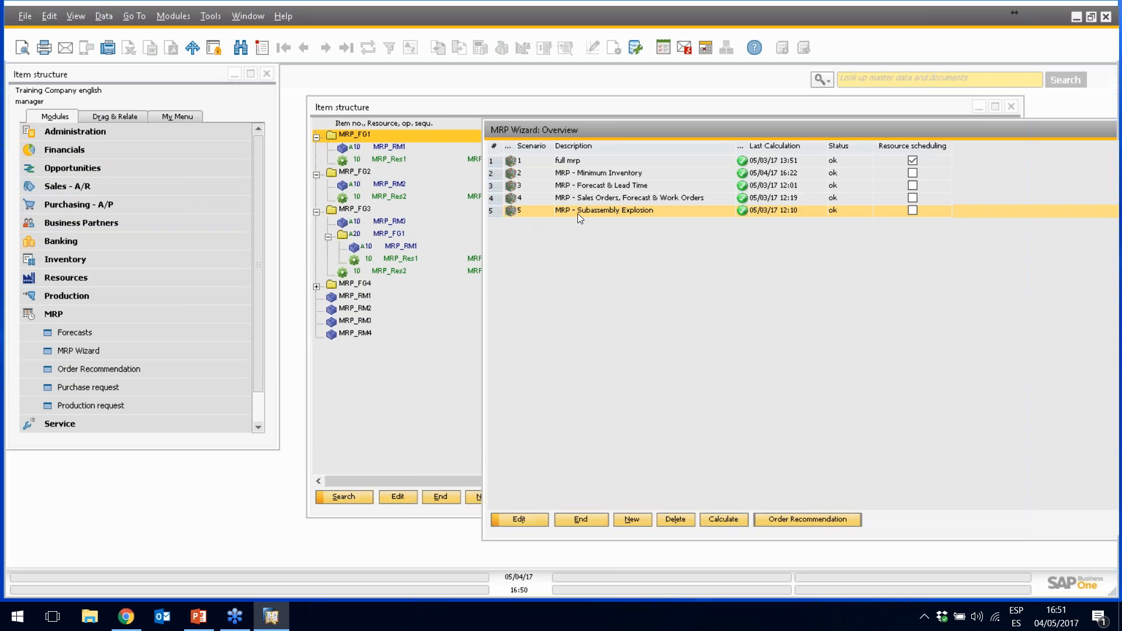
click(105, 332)
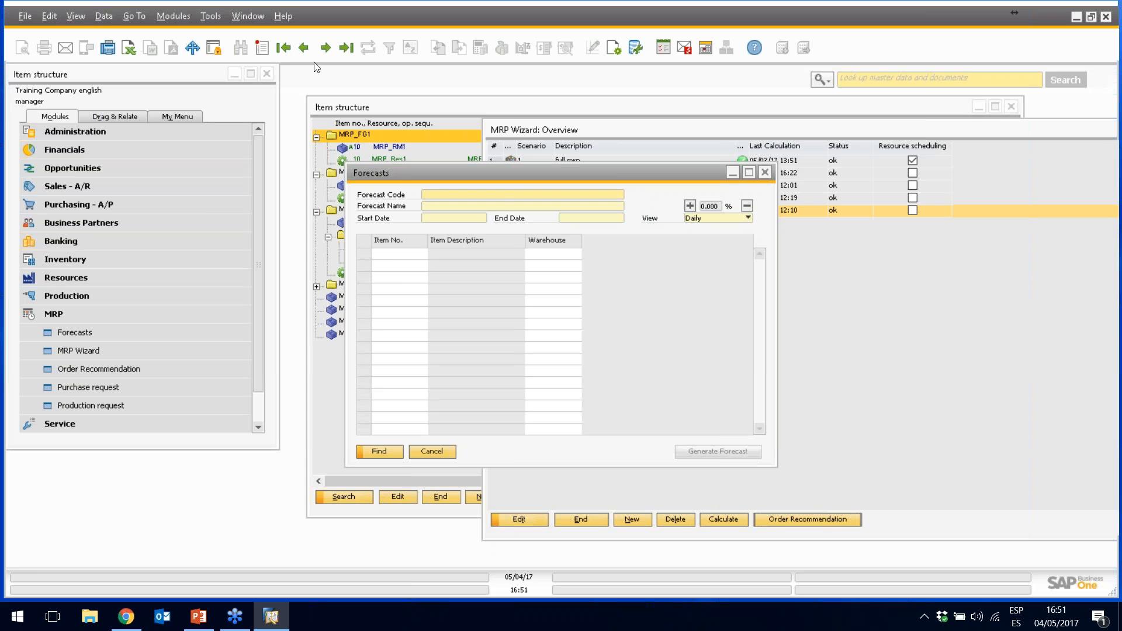
click(346, 48)
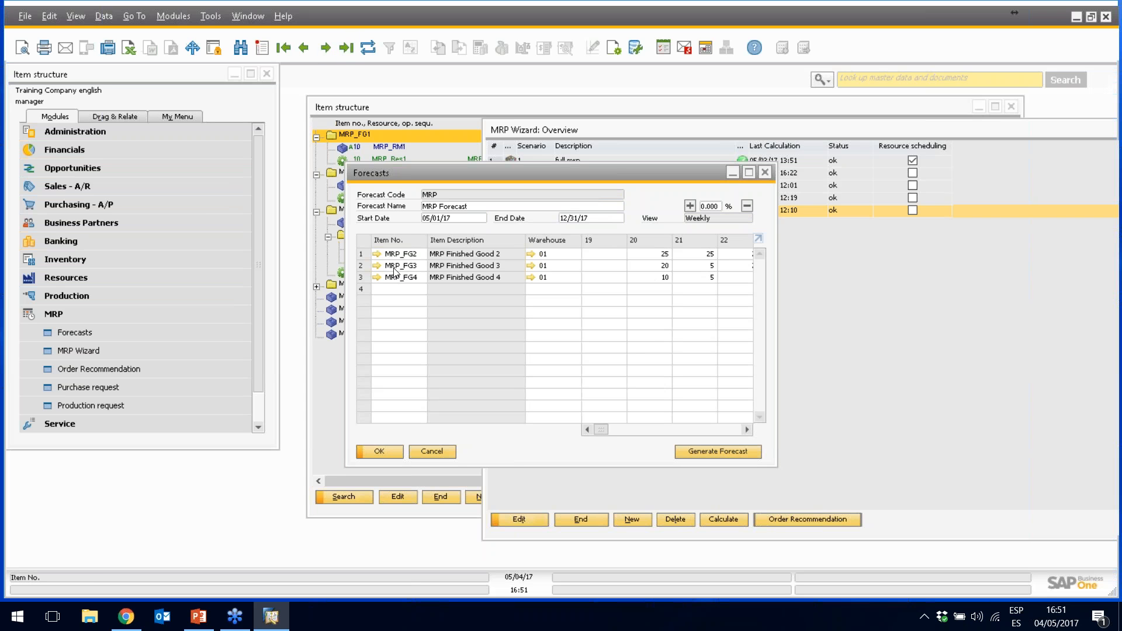
click(654, 266)
mouse_move(604, 428)
mouse_down()
mouse_move(617, 436)
mouse_move(591, 440)
mouse_up()
click(383, 453)
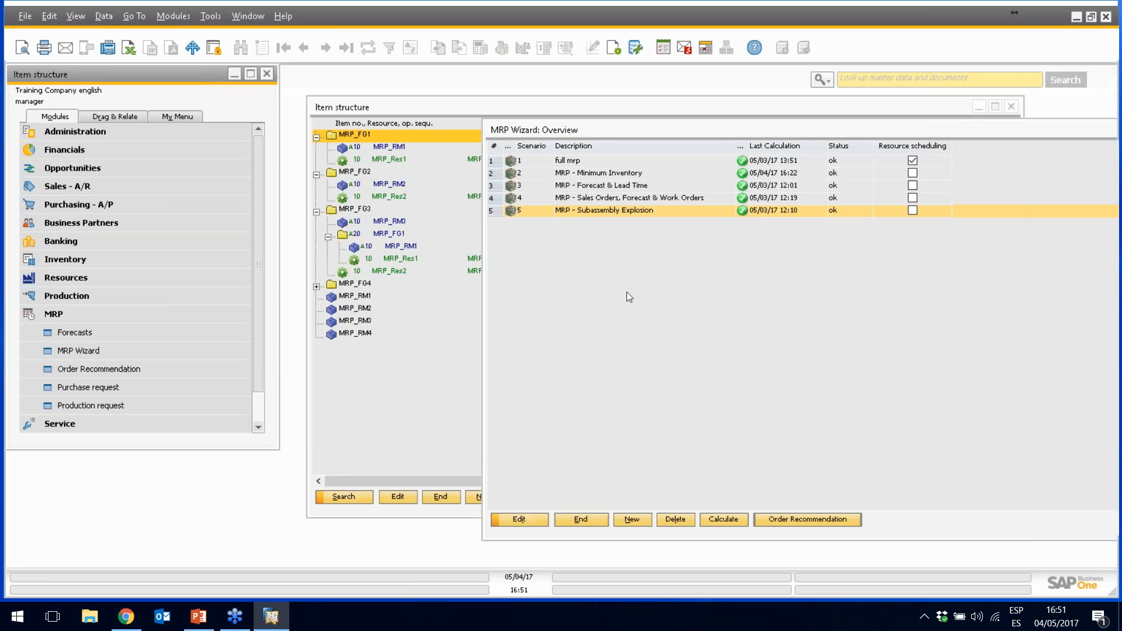
Open the Subassembly Explosion order recommendation and examine the forecast lines of MRP_FG3 and MRP_FG1
click(783, 519)
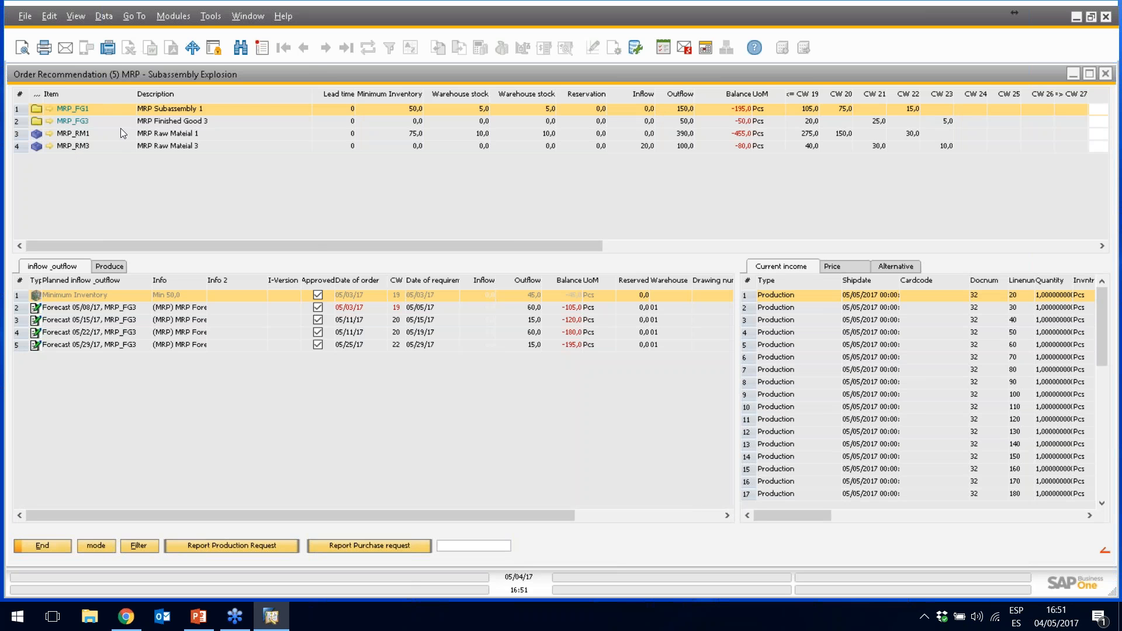
click(83, 120)
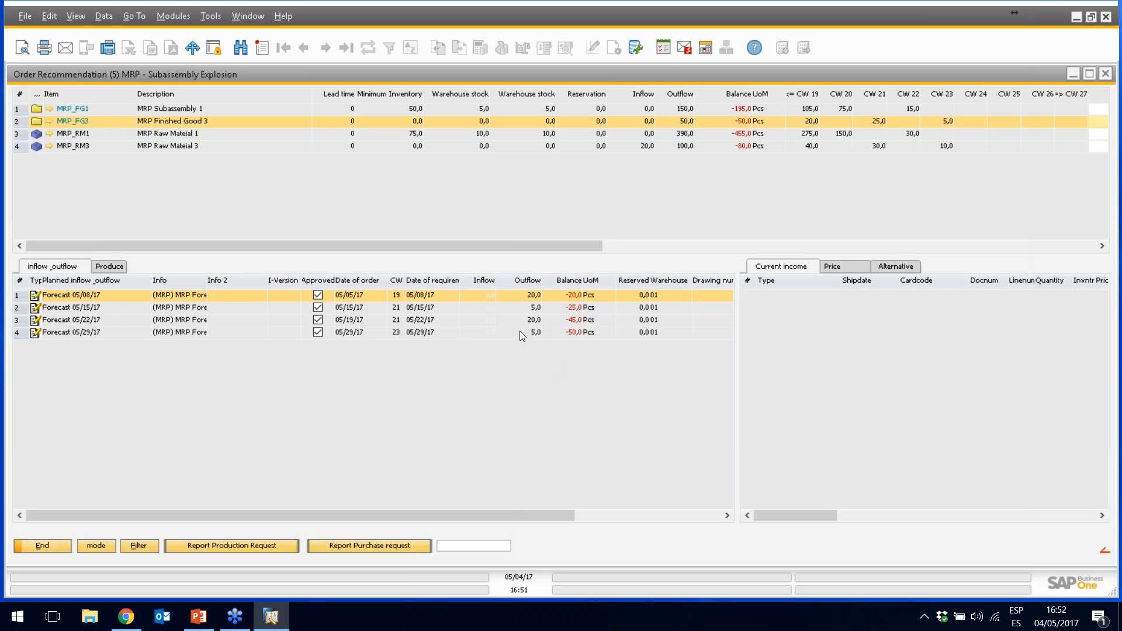
click(69, 108)
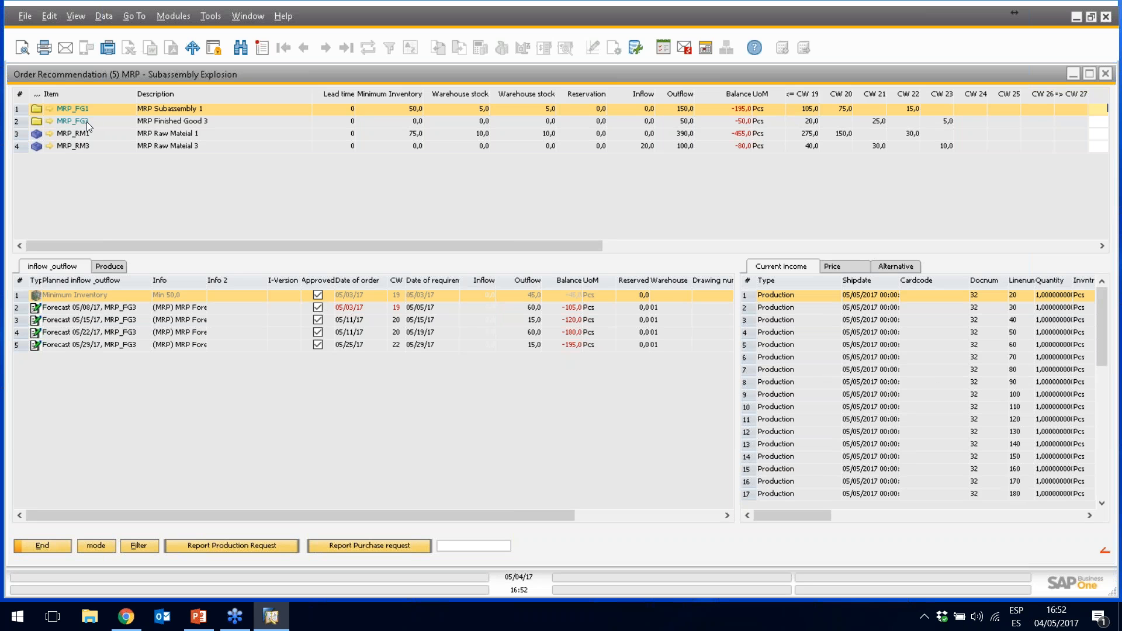
click(520, 307)
click(517, 321)
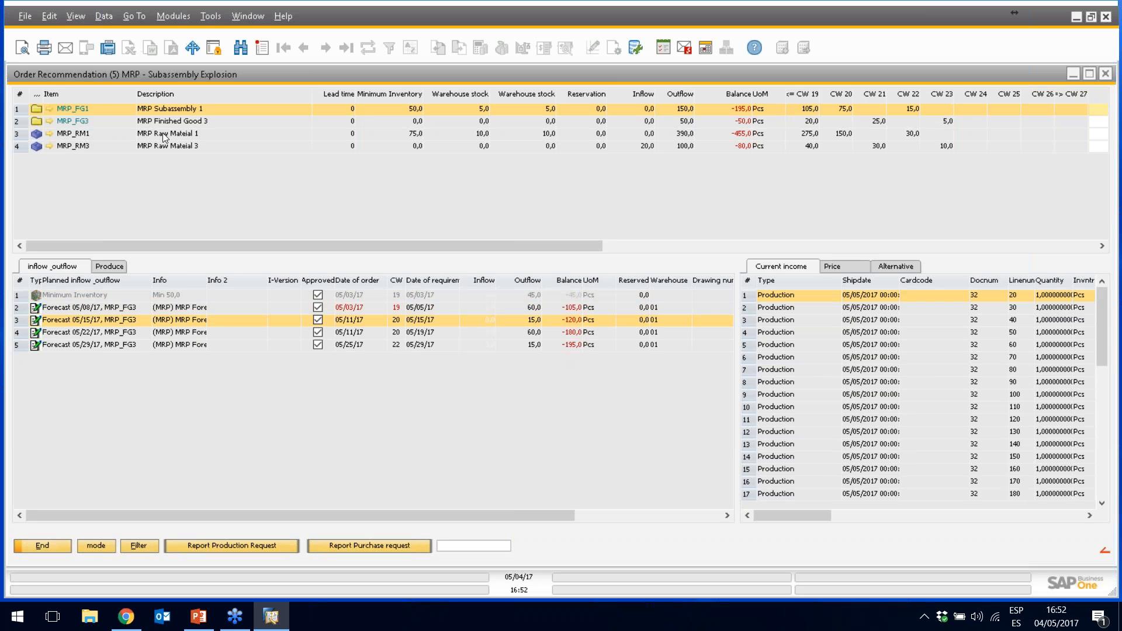
Review MRP_FG3's bill of materials, checking the MRP_FG1 subassembly quantity, and return to the order recommendation
click(72, 119)
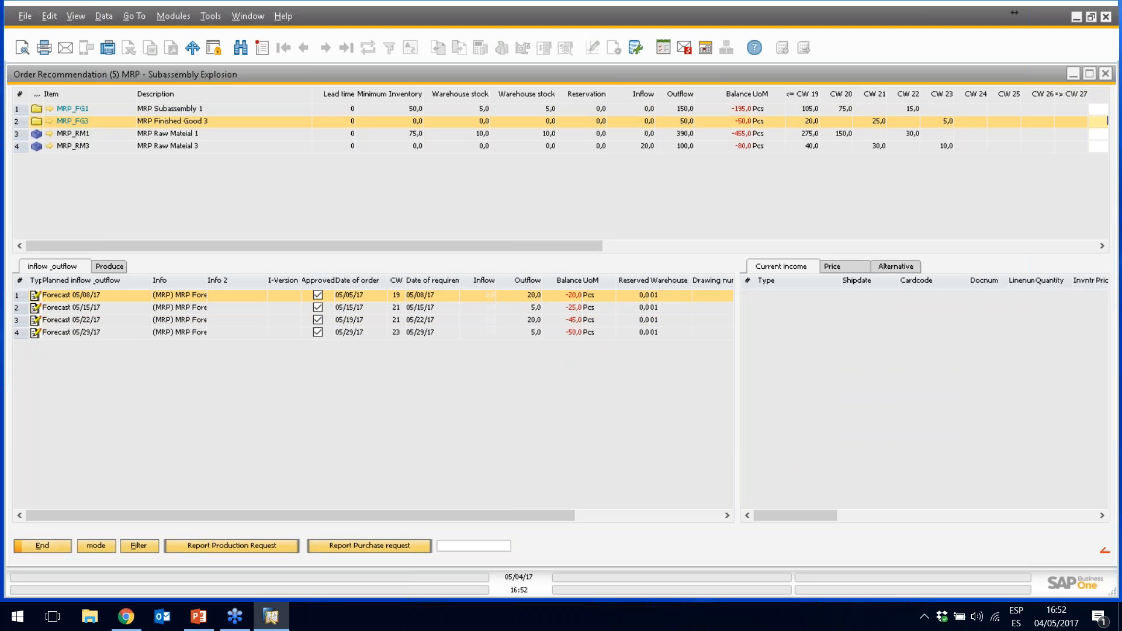
click(49, 121)
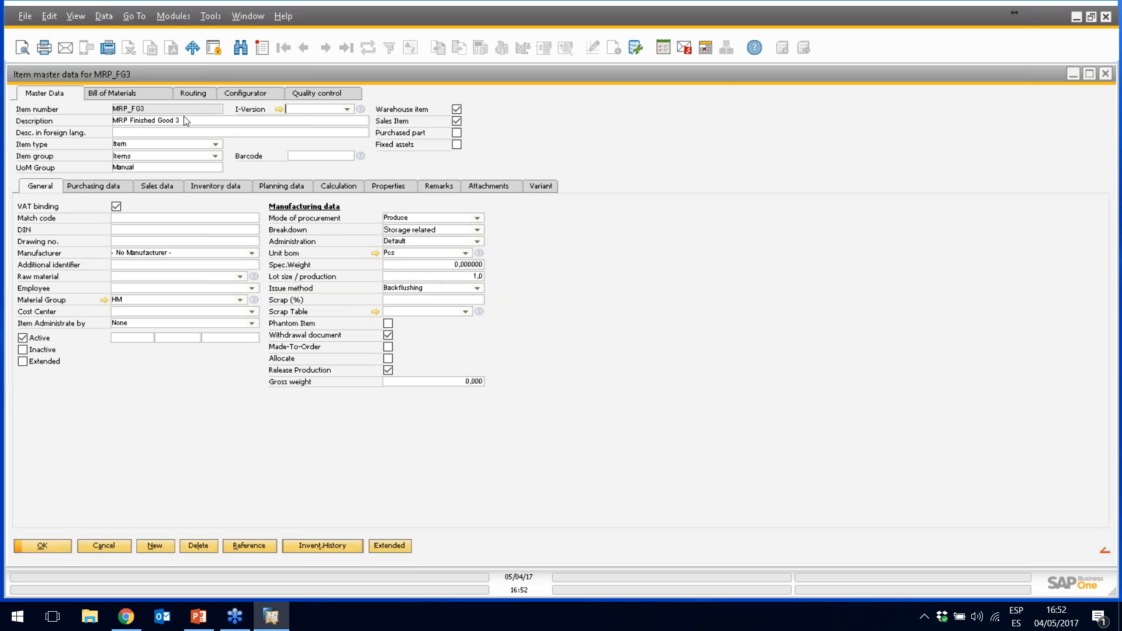
click(125, 95)
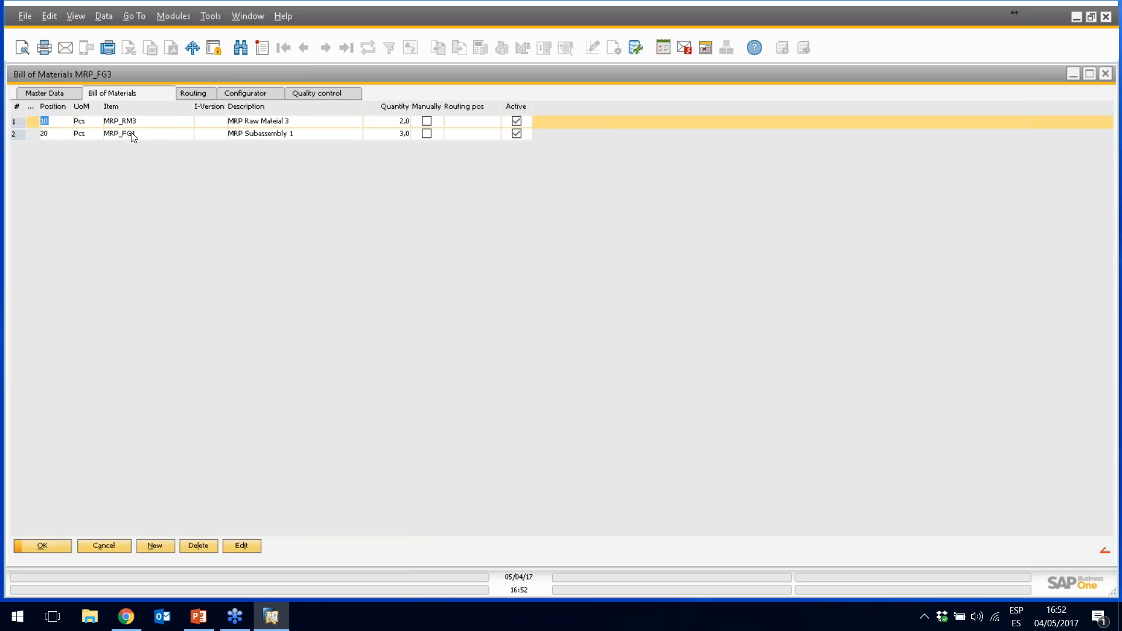
click(133, 136)
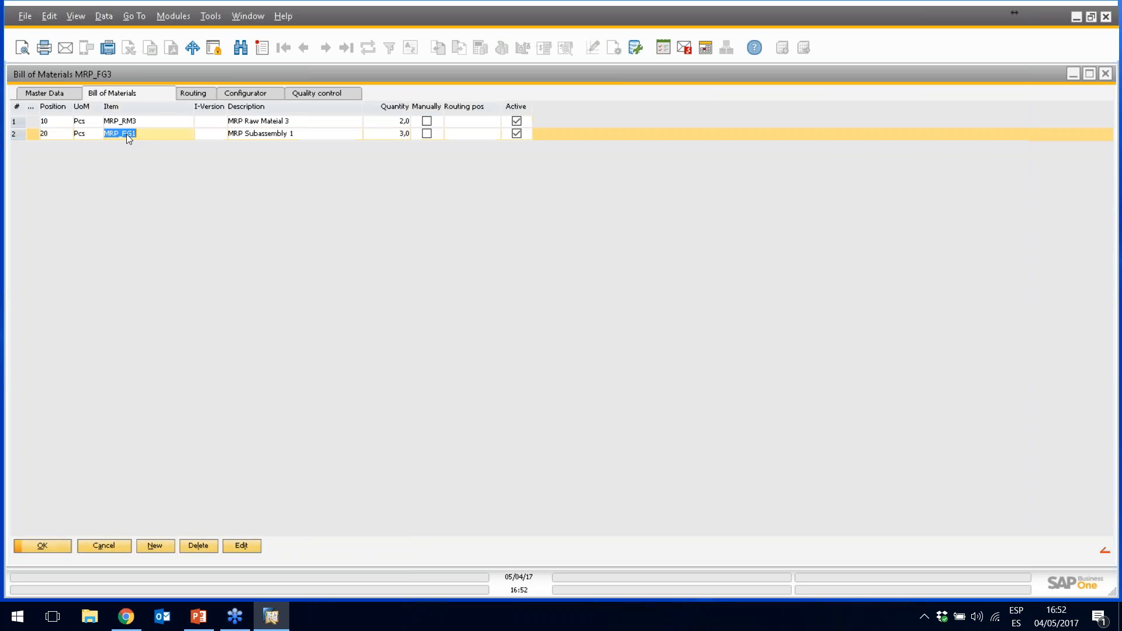
click(395, 134)
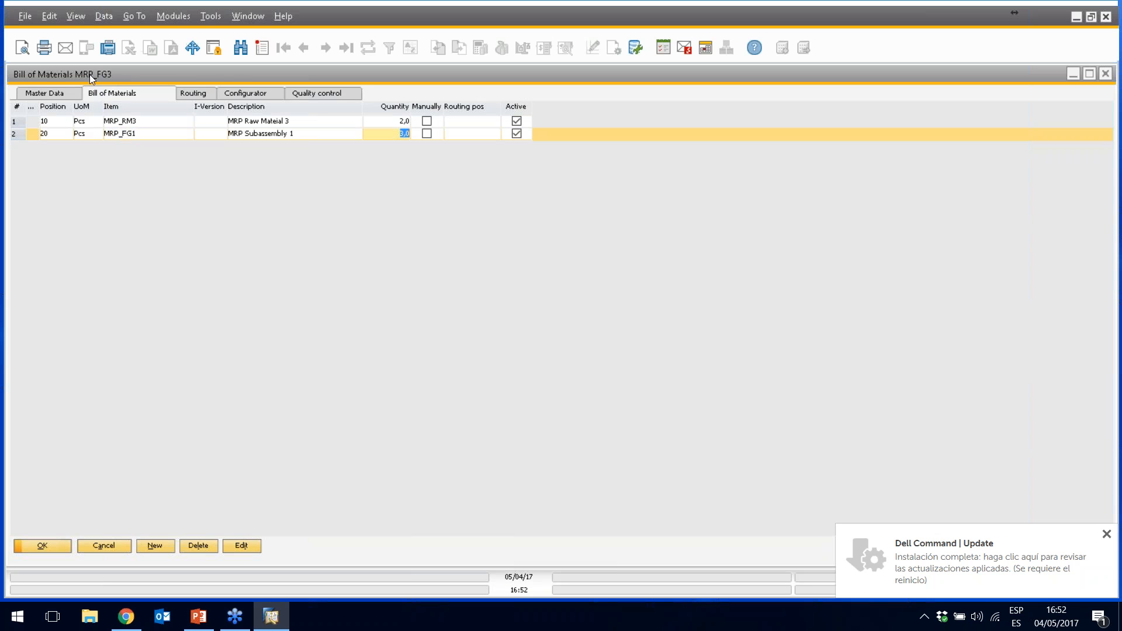
click(97, 542)
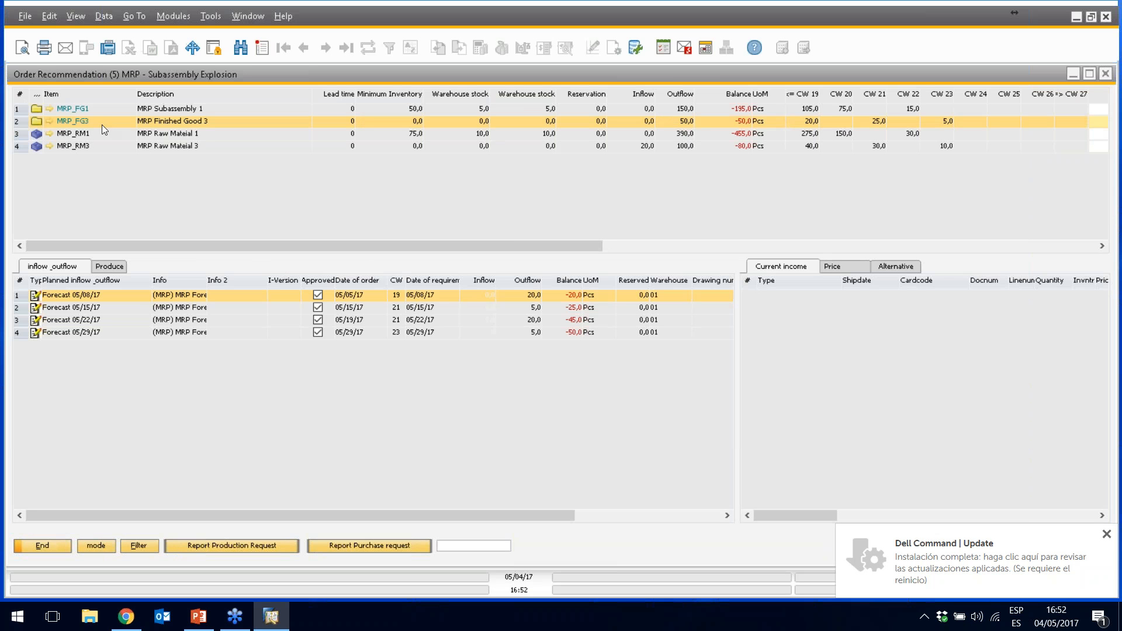
Examine the planned inflows and outflows of MRP_FG1 and MRP_RM3, including its purchase order, and close the order recommendation
click(90, 110)
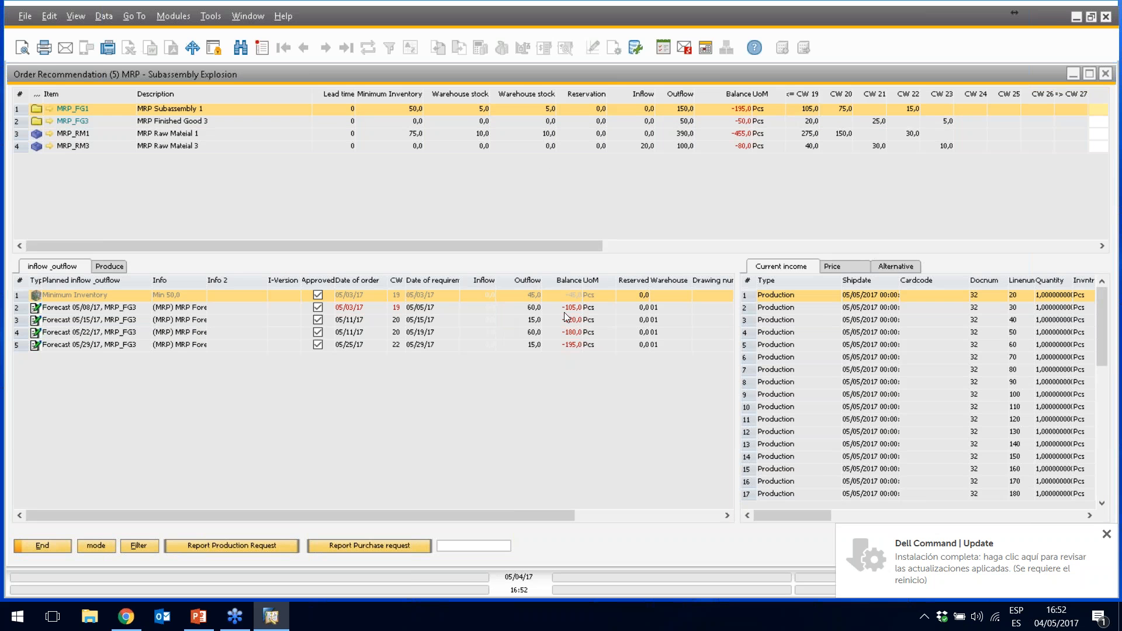
click(73, 146)
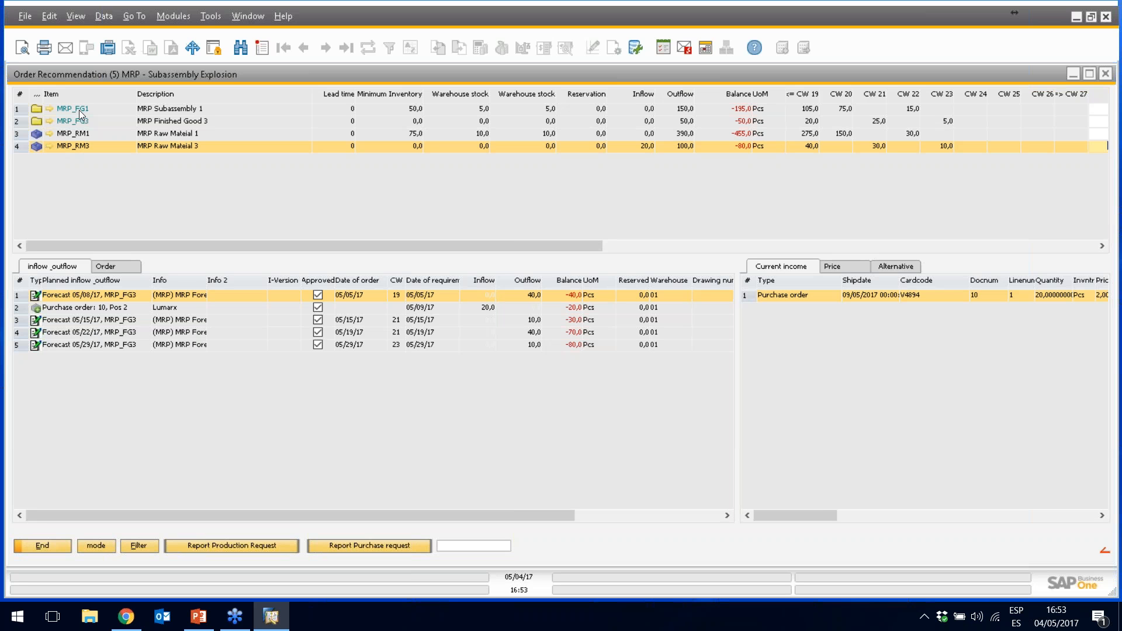
click(79, 306)
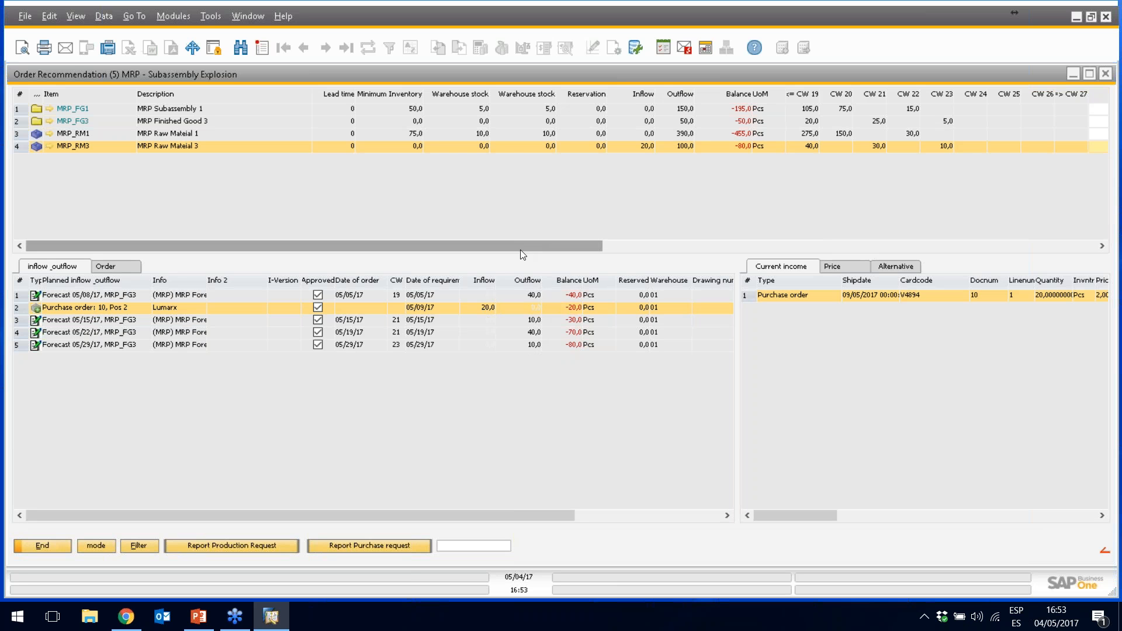
click(42, 545)
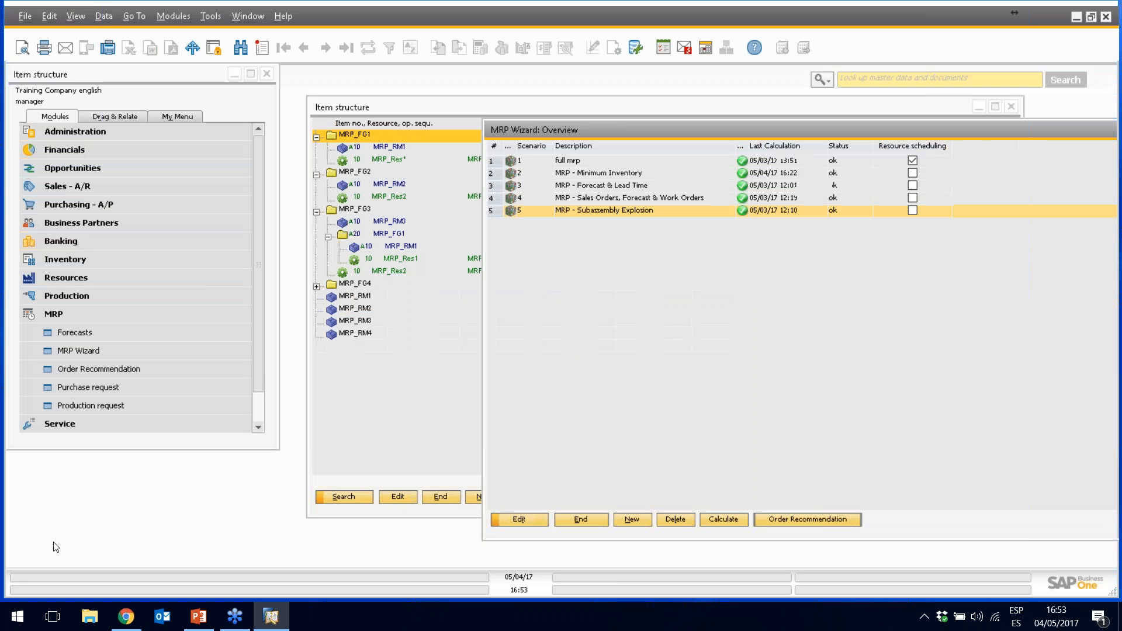
View the full mrp scenario's order recommendation for all items and close it
click(570, 159)
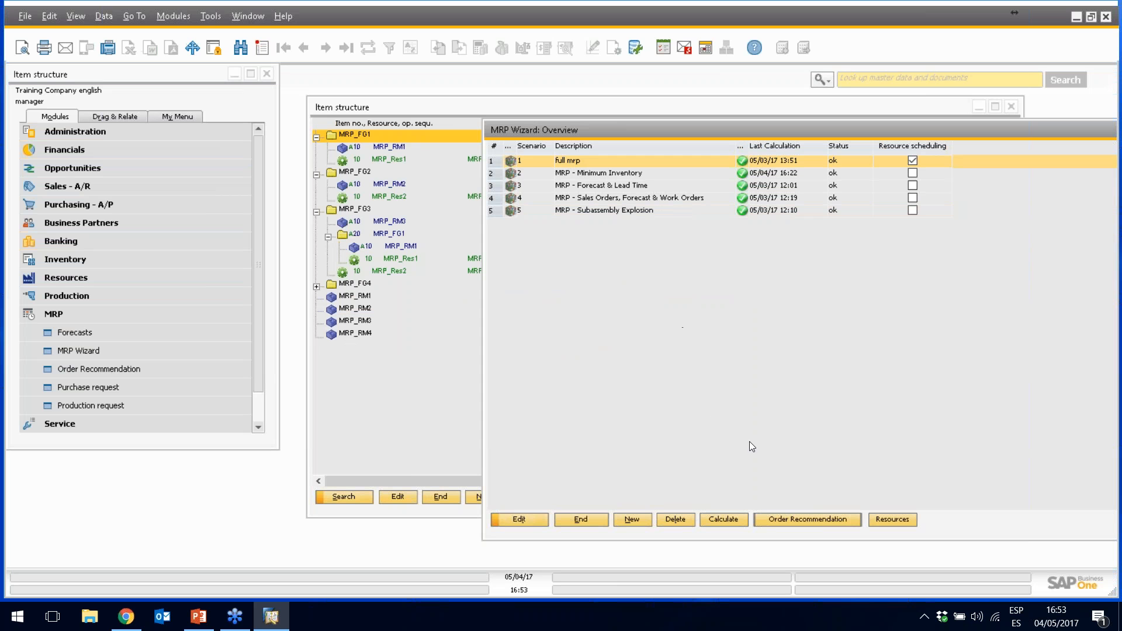
click(769, 518)
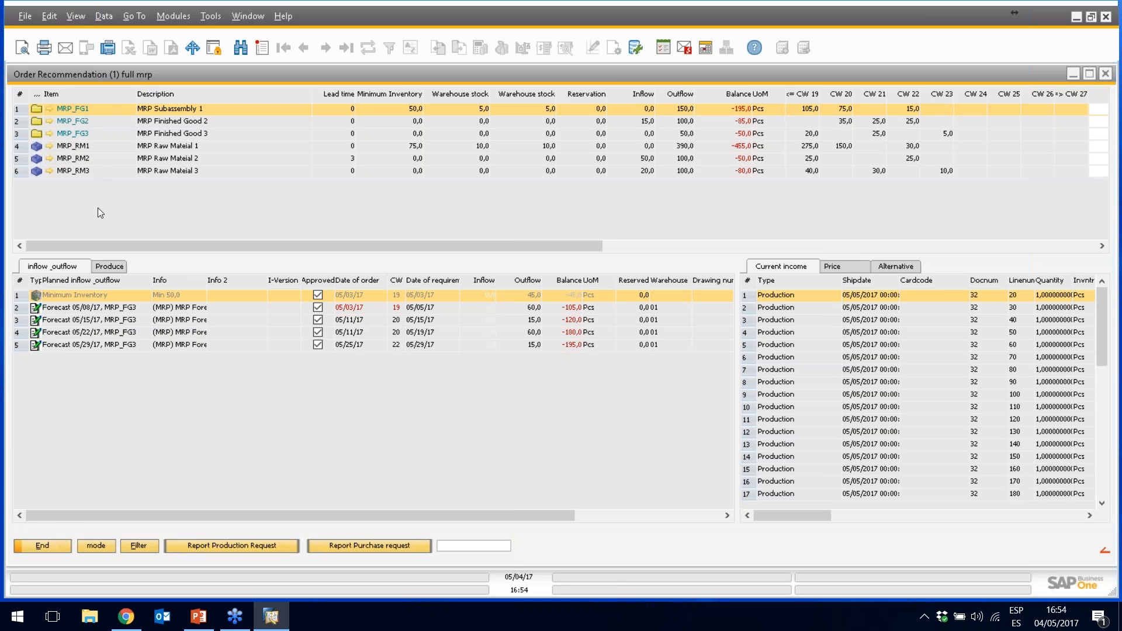
click(63, 547)
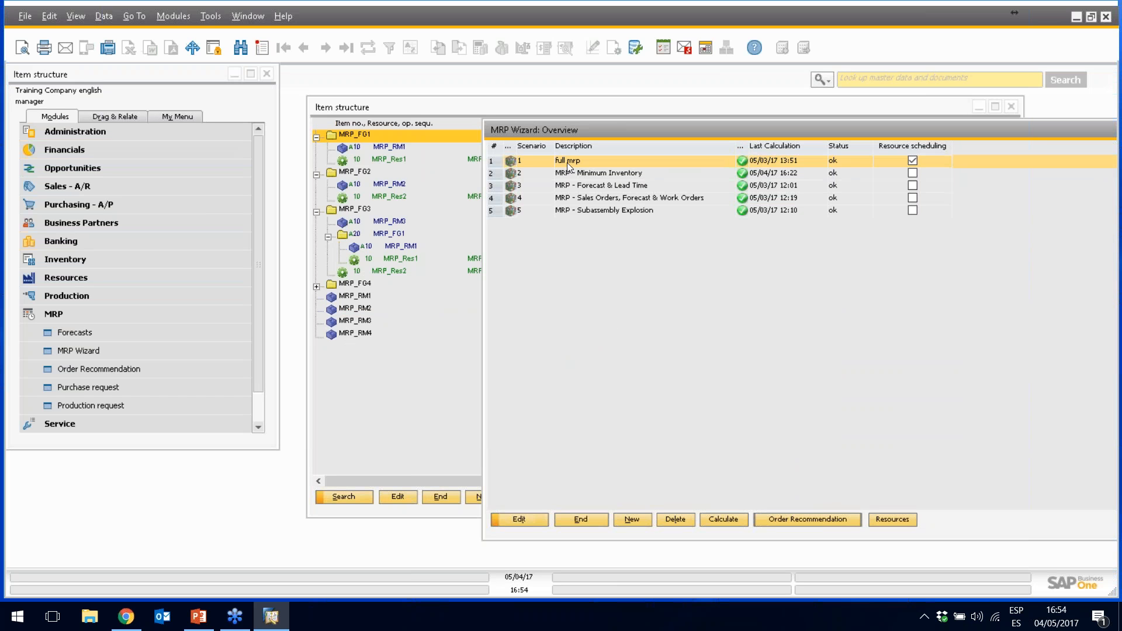
Review the warehouse and production options under Pegging and Replenishment in the full mrp scenario and close it
click(527, 521)
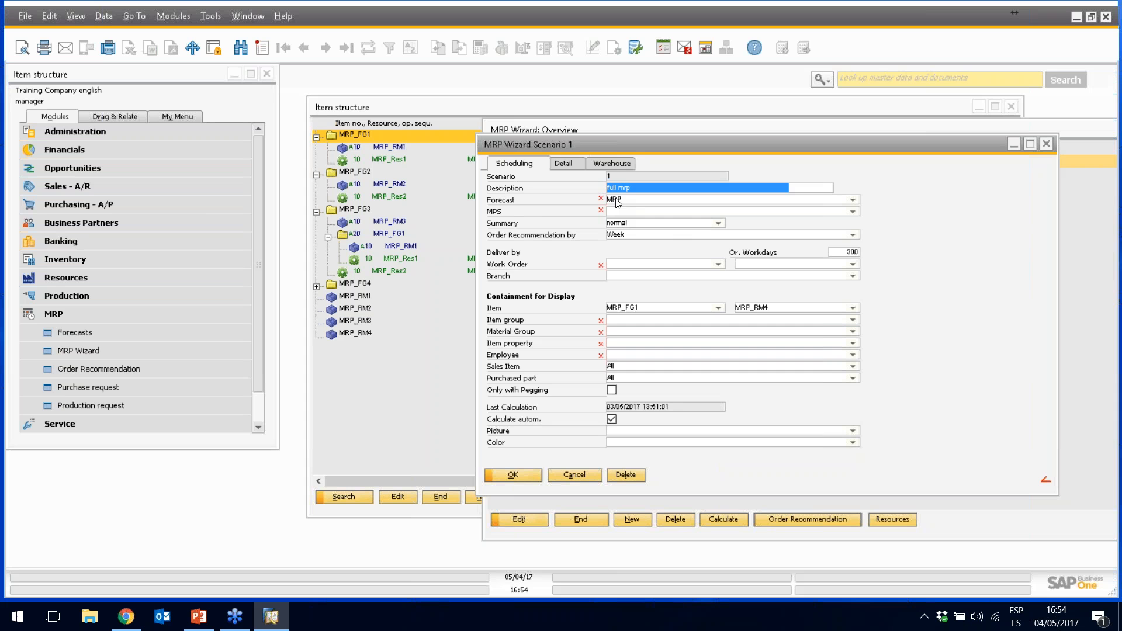
click(565, 166)
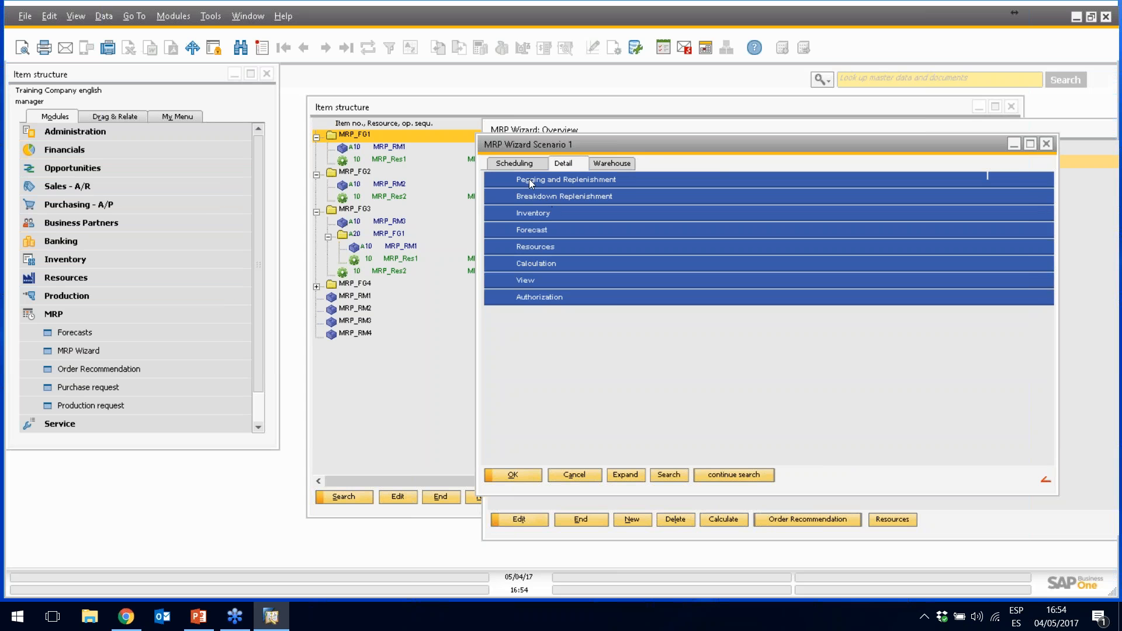
click(529, 180)
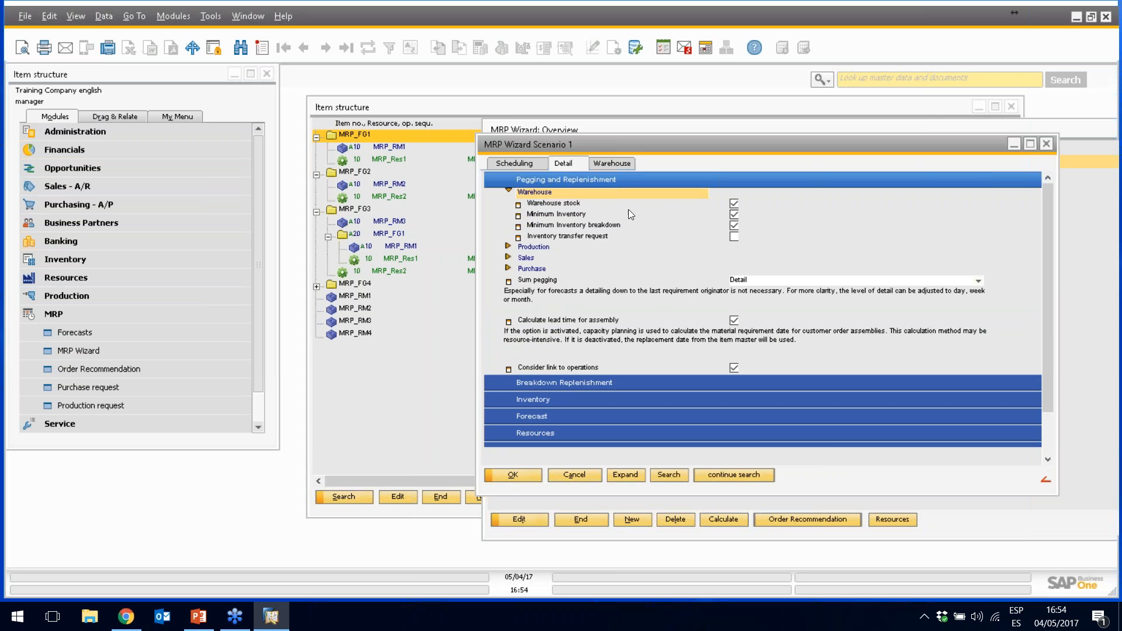
click(508, 249)
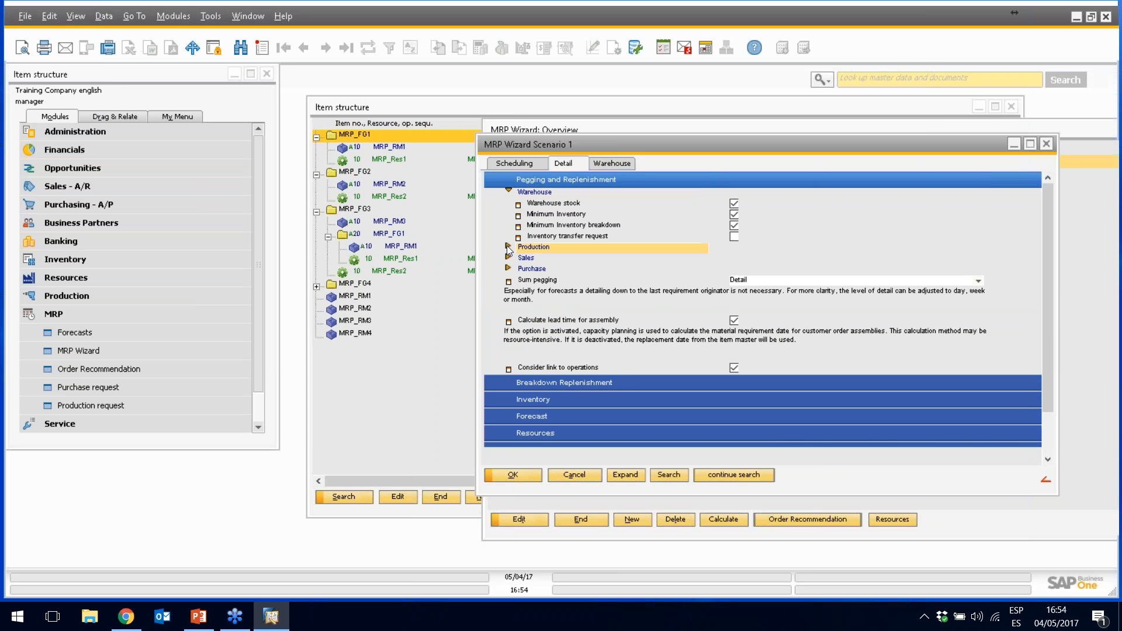
click(508, 247)
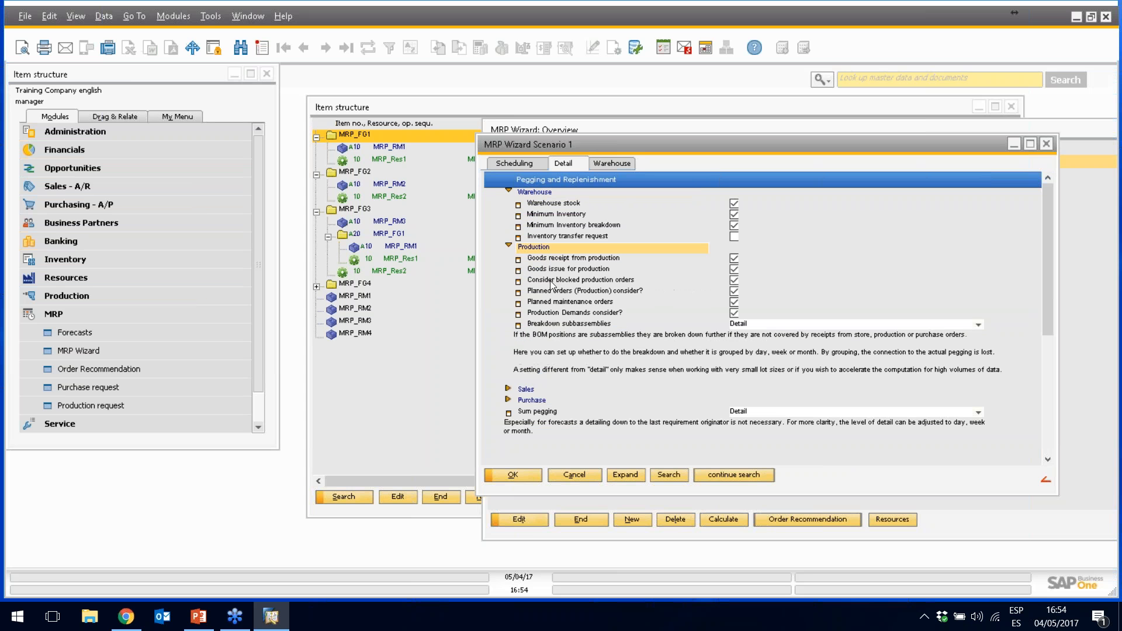
click(519, 473)
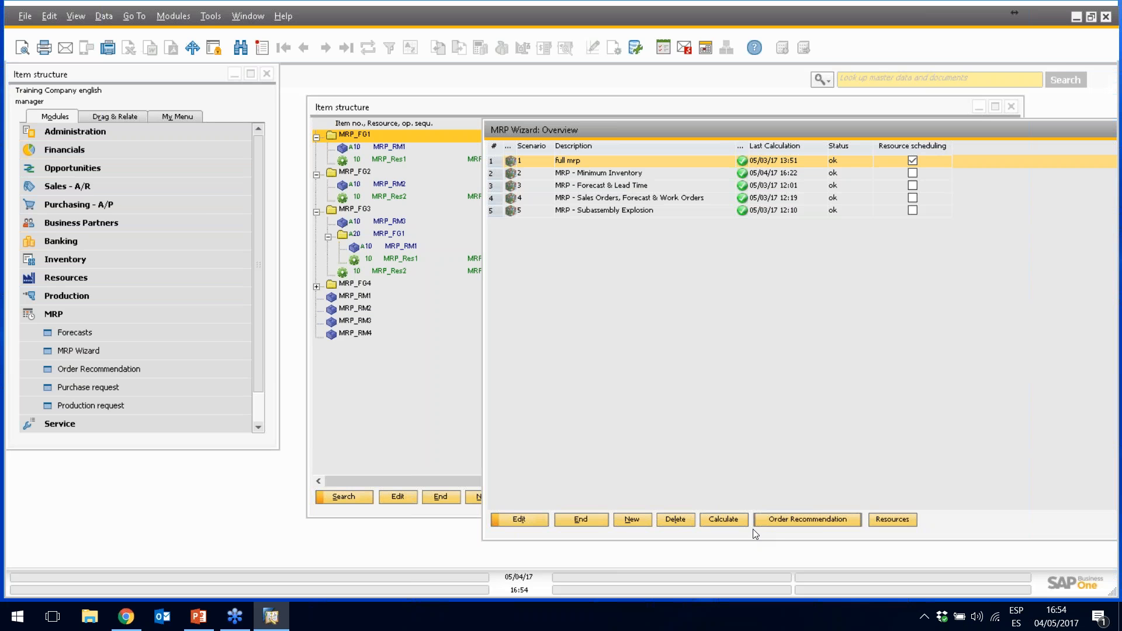
Open the full mrp order recommendation and switch it to the mode with the purchase request and production functions
click(780, 520)
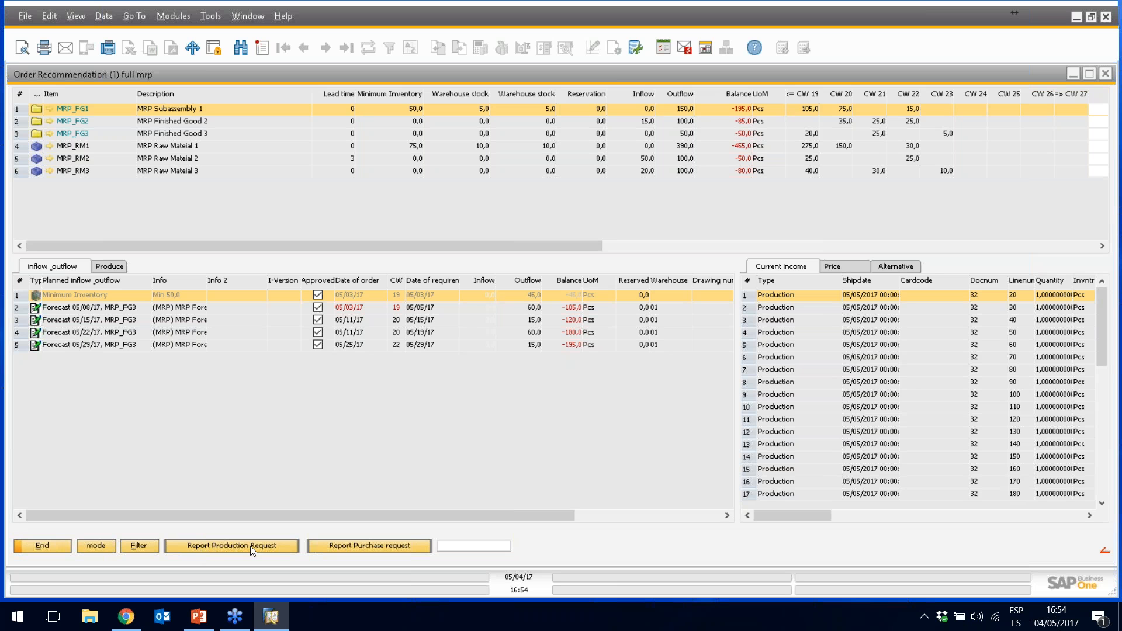
click(92, 545)
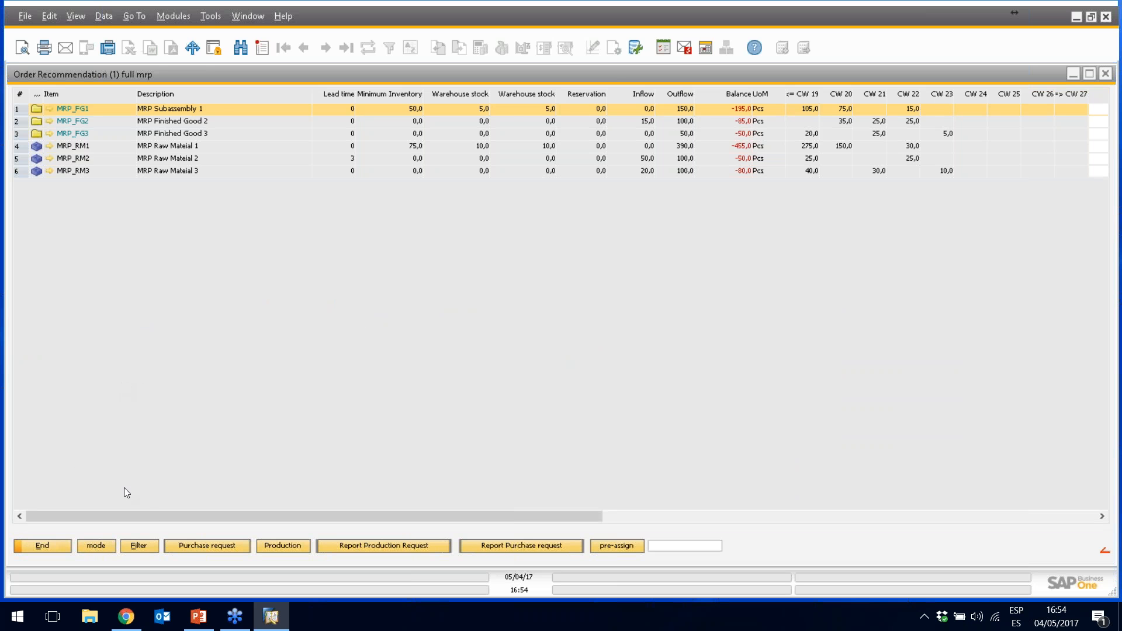
Set the order quantities to 150 for MRP_FG1, 85 for MRP_FG2 and 50 for MRP_FG3 in the order recommendation
drag(212, 518, 149, 504)
drag(580, 513, 706, 512)
click(875, 114)
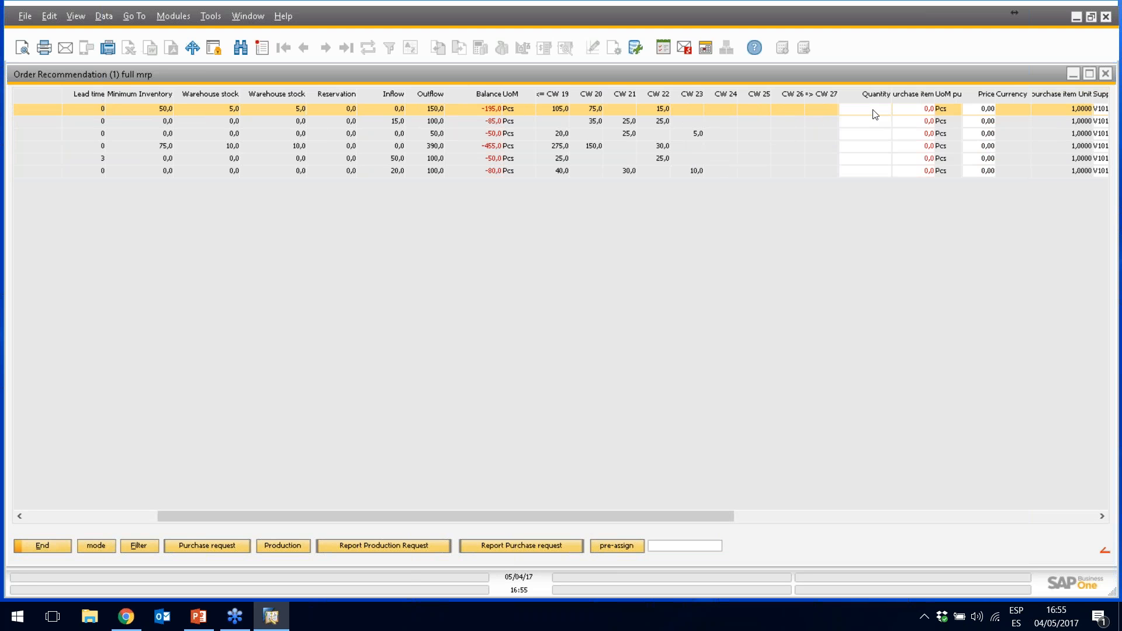
text(150)
key(Down)
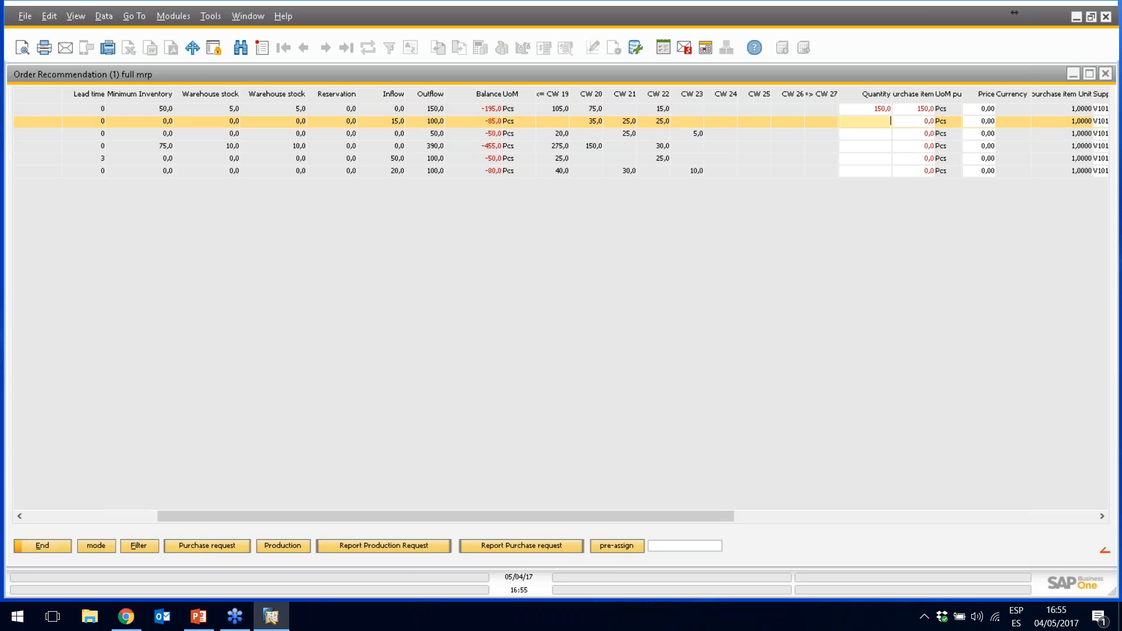
text(85)
key(Down)
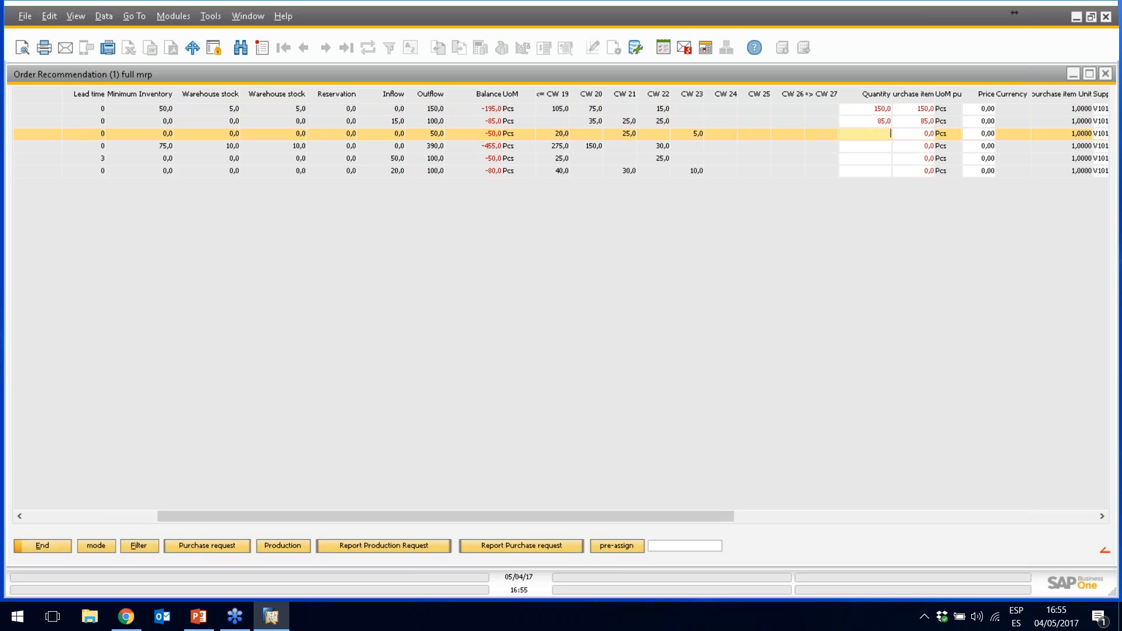
text(50)
key(Down)
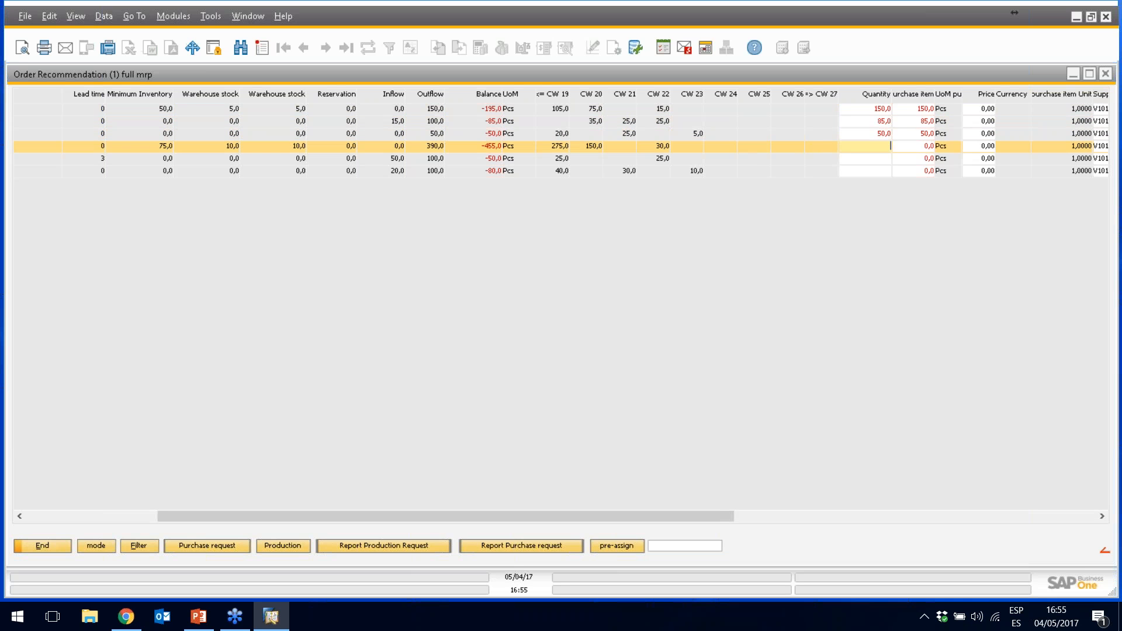
Set the order quantities to 400 for MRP_RM1, 50 for MRP_RM2 and 80 for MRP_RM3
text(400)
key(Down)
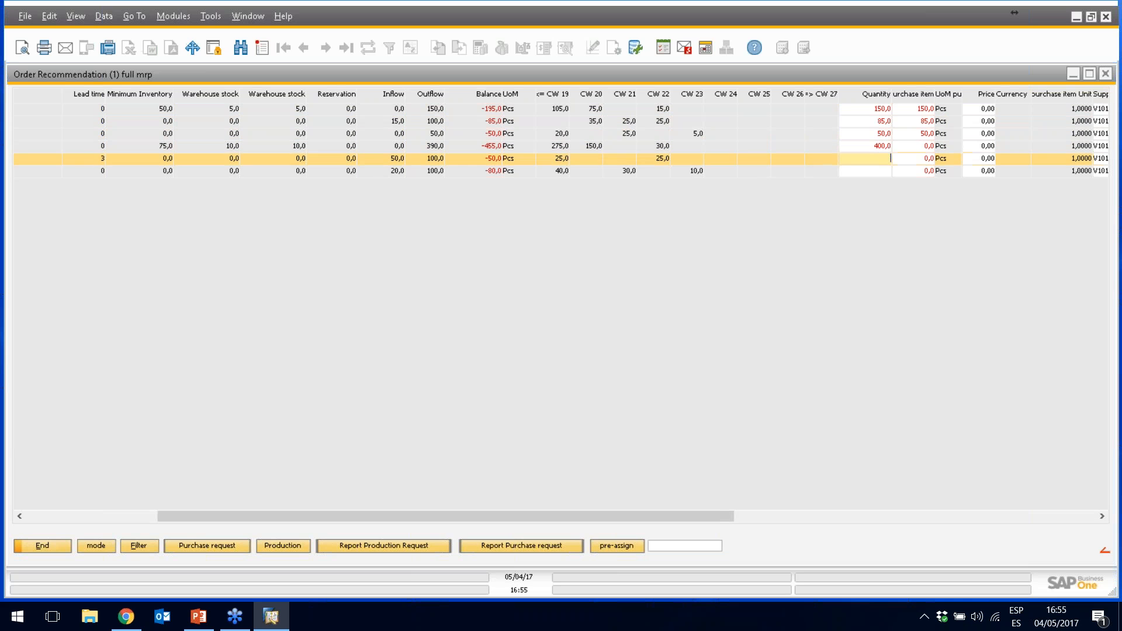
text(50)
key(Down)
text(8)
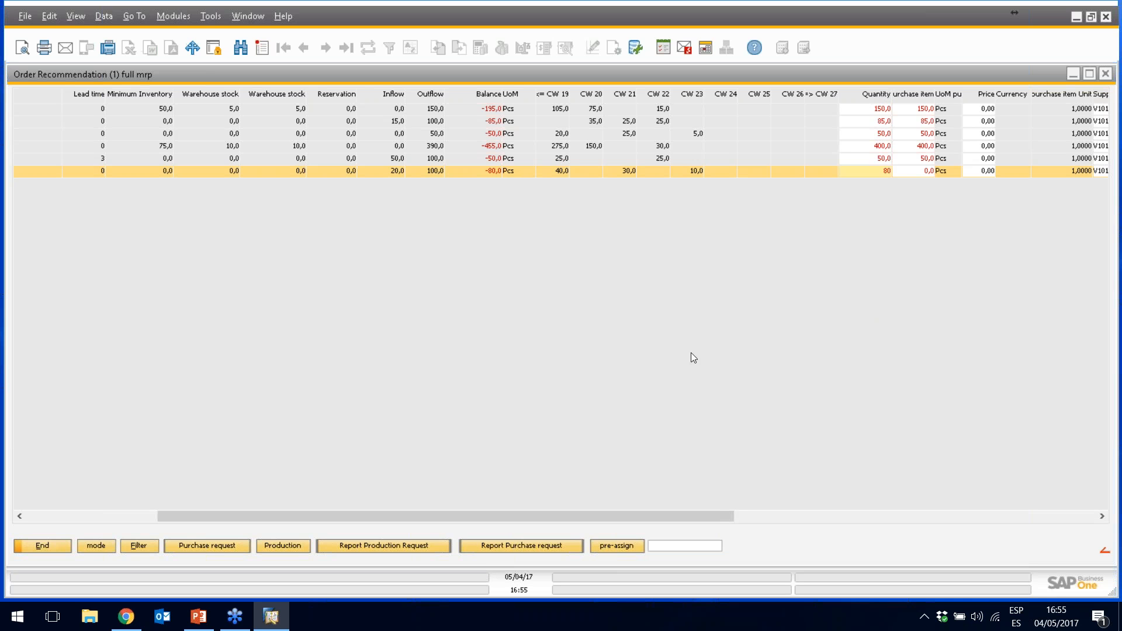
Create purchase requests from the entered quantities, including the entries without prices
click(232, 544)
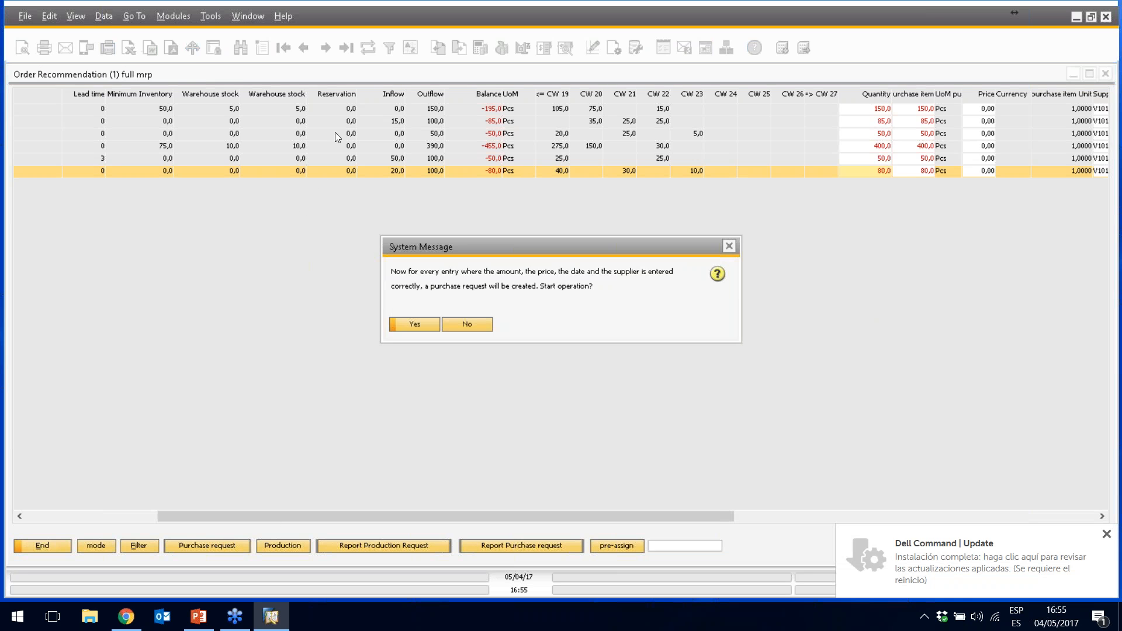
click(415, 323)
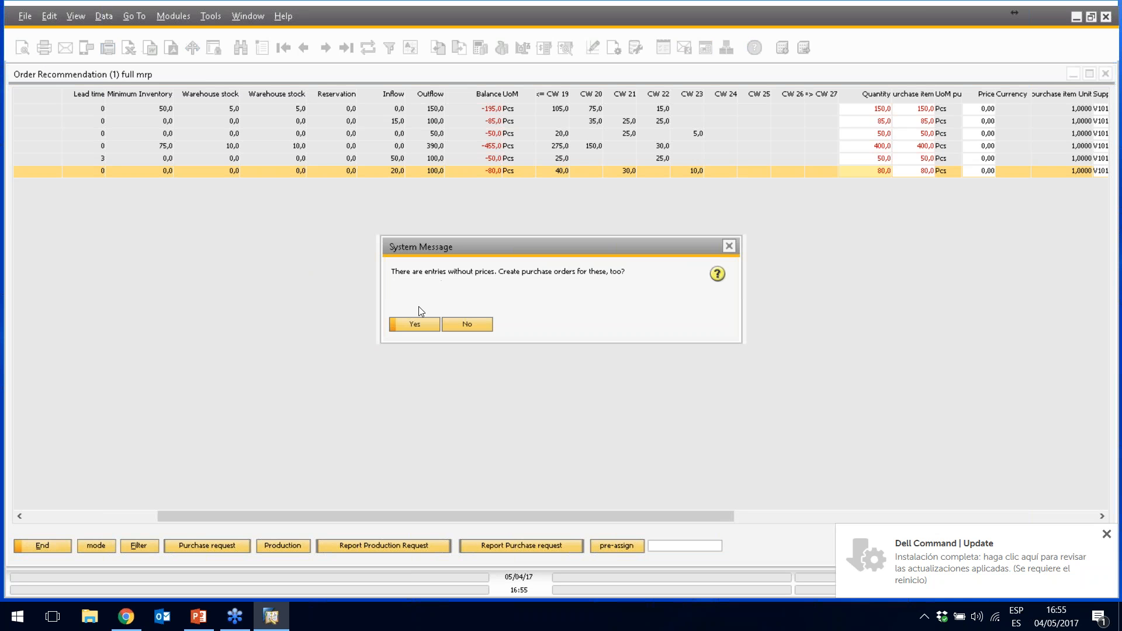
click(412, 324)
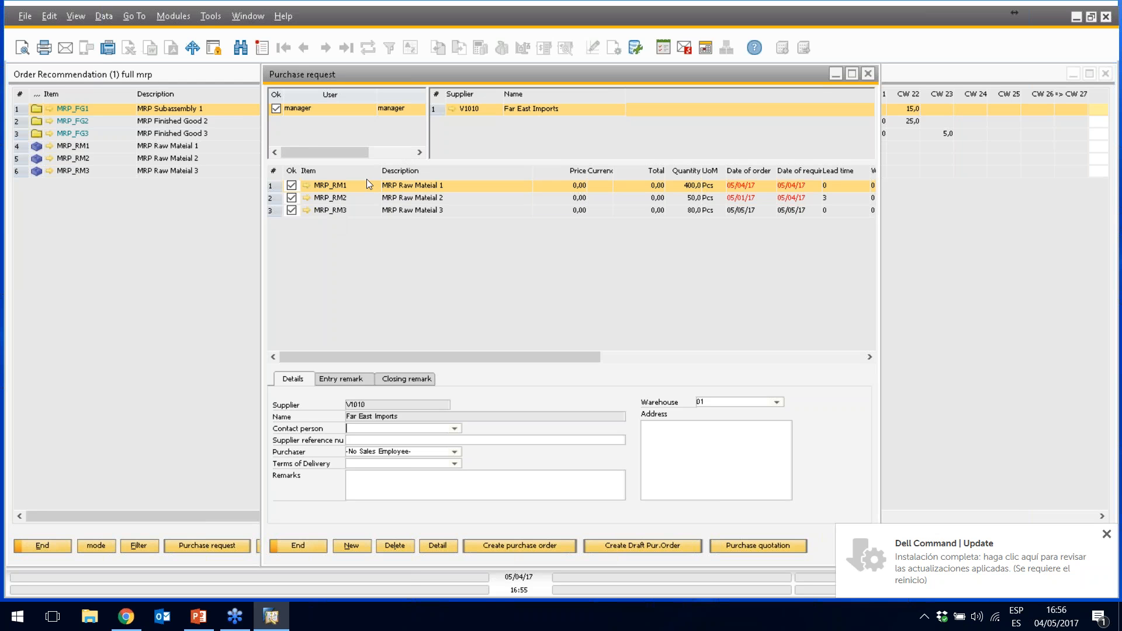
Delete the purchase requests for MRP_RM1, MRP_RM2 and MRP_RM3 and return to the order recommendation
click(291, 198)
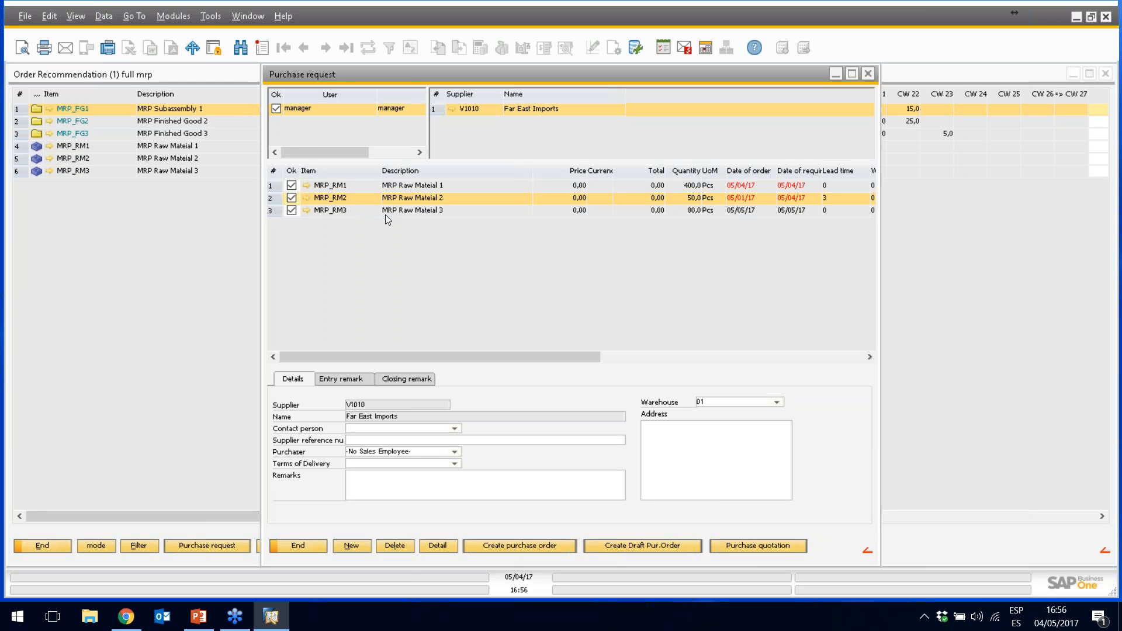
click(402, 211)
click(429, 201)
click(395, 546)
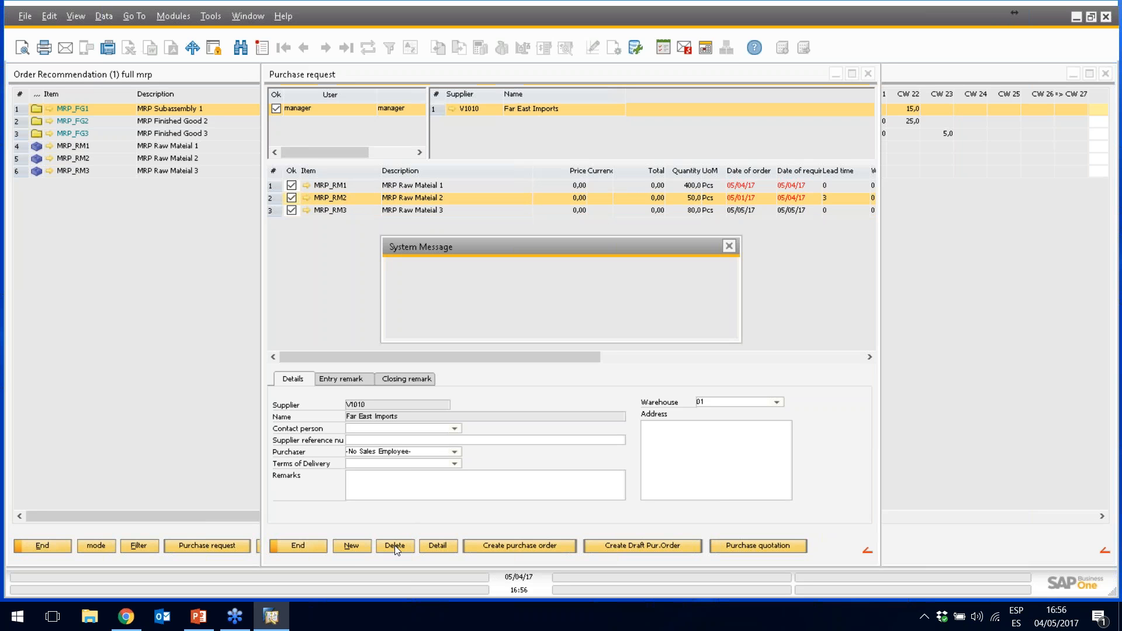
click(423, 325)
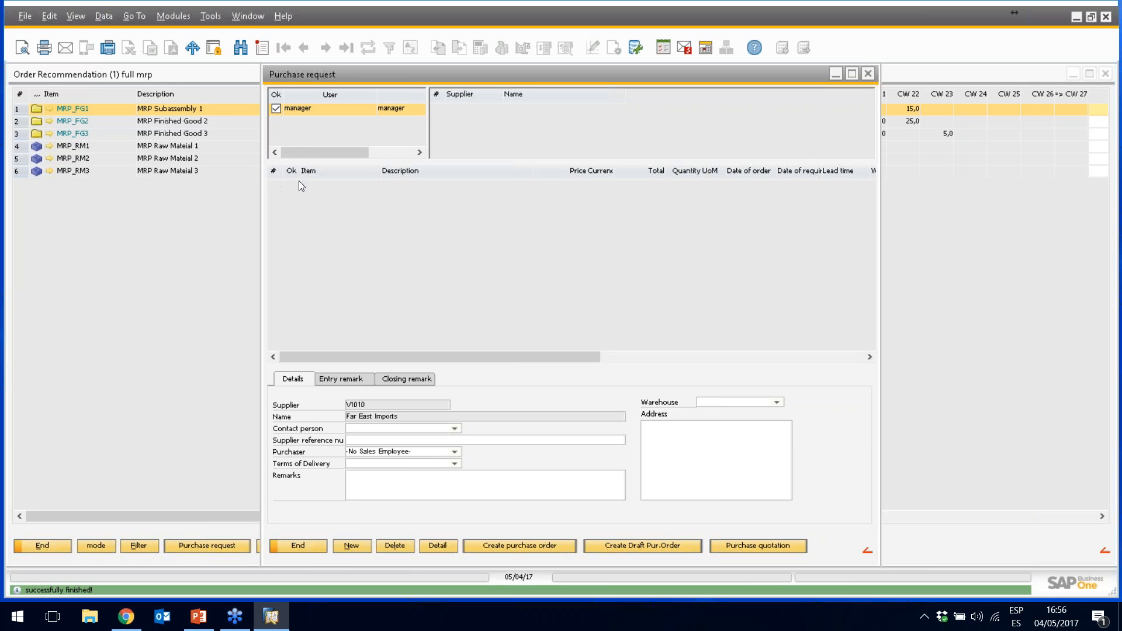
click(298, 545)
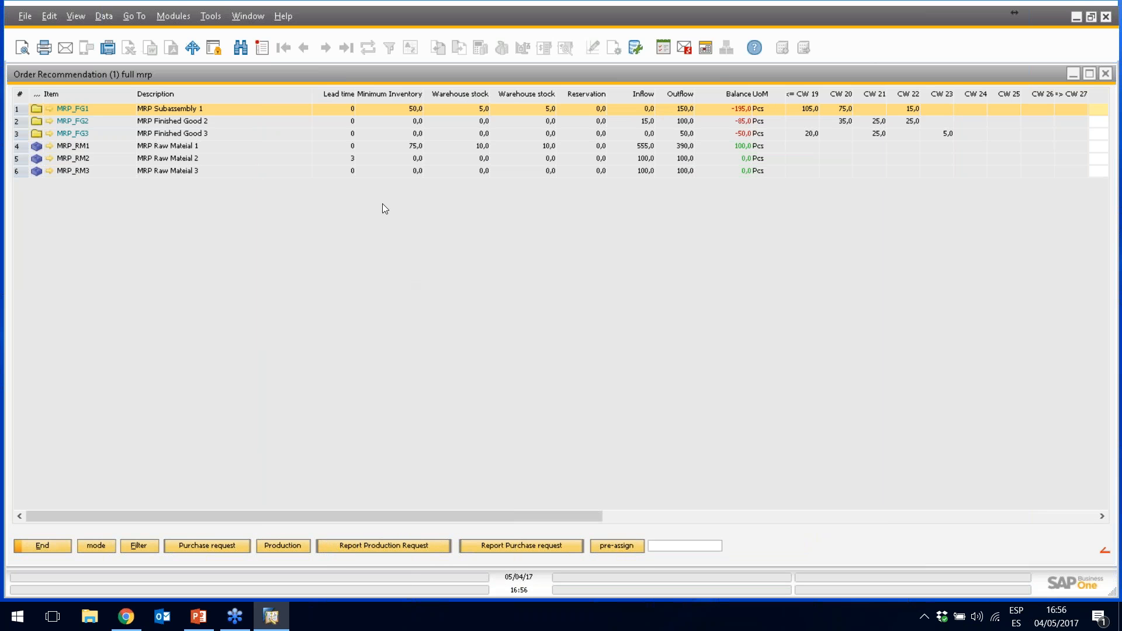
Enter quantities of 195 for MRP_FG1, 85 for MRP_FG2 and 50 for MRP_FG3 and create production requests for them
drag(257, 519, 366, 510)
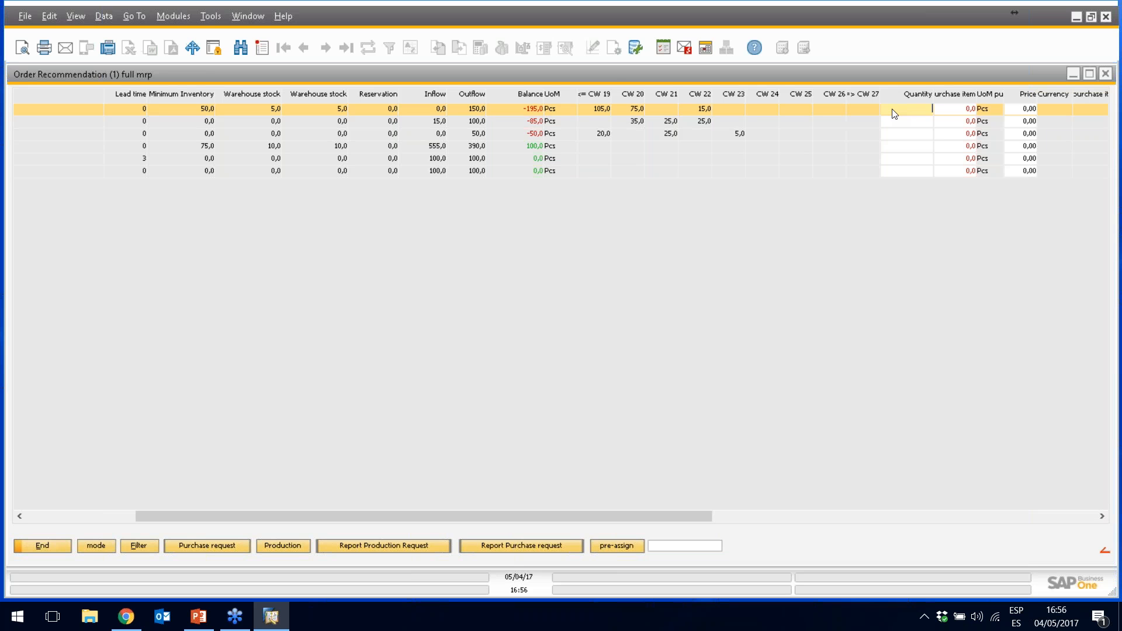
text(195)
key(Down)
text(85)
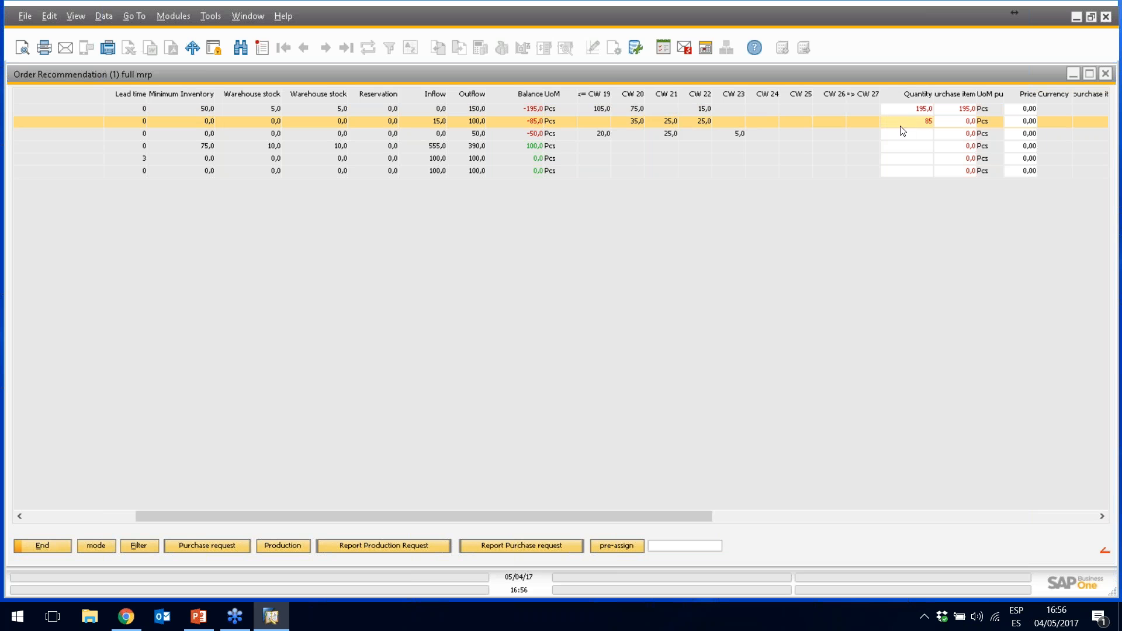
key(Down)
text(50)
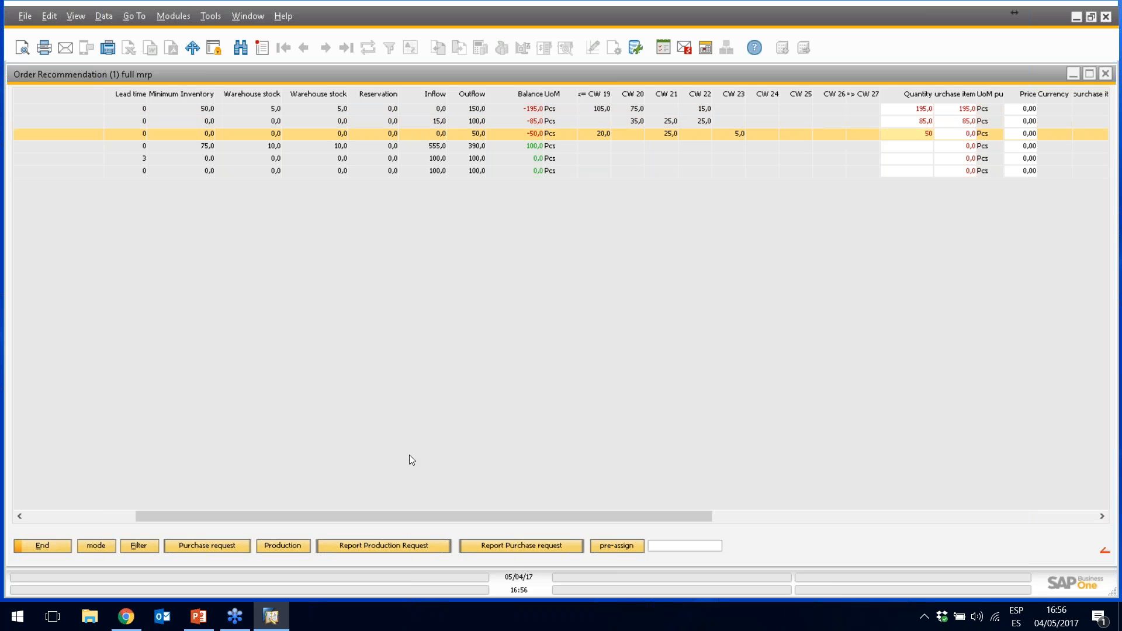
click(288, 544)
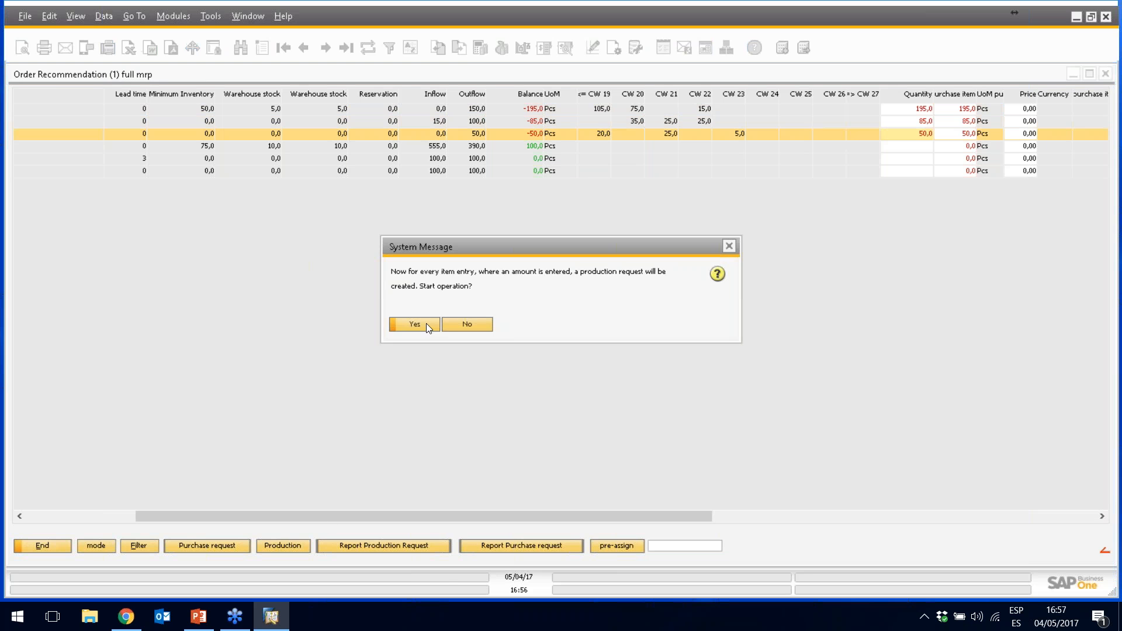
click(426, 323)
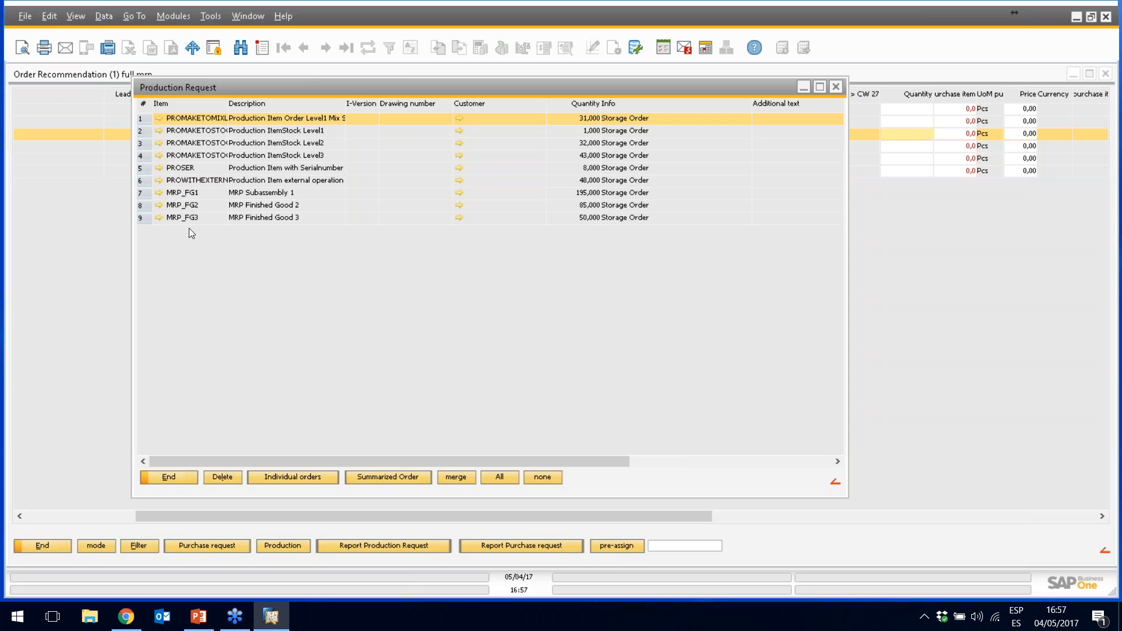
Create a summarized order from the MRP_FG1, MRP_FG2 and MRP_FG3 production requests, and close the requests and the order recommendation
click(191, 196)
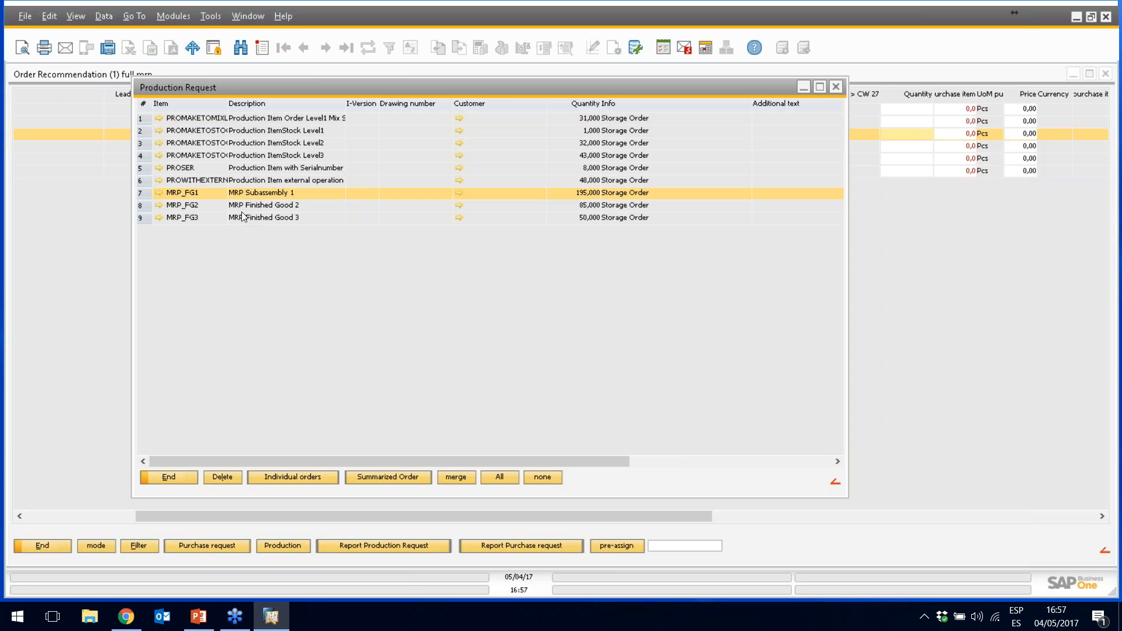
click(174, 202)
ctrl+click(190, 198)
ctrl+click(191, 216)
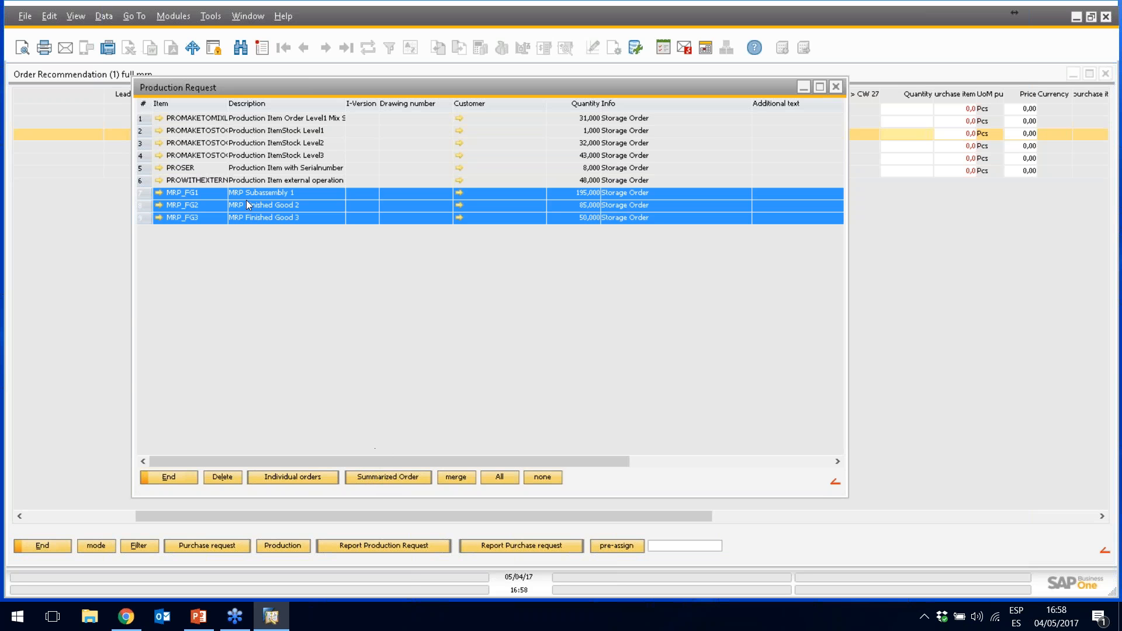
click(377, 478)
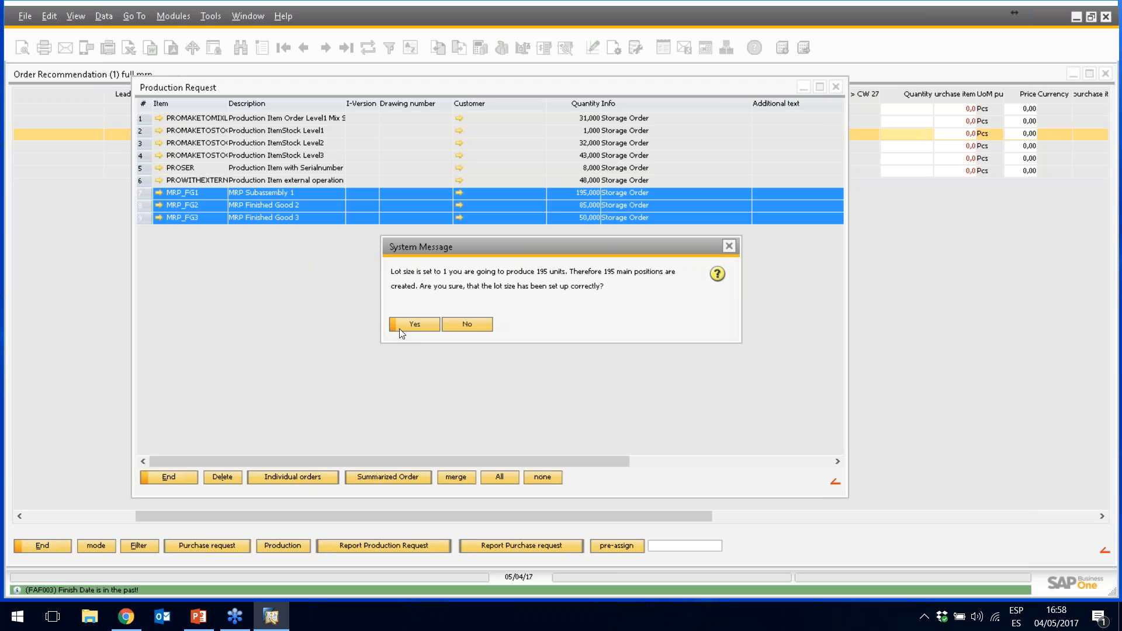
click(467, 325)
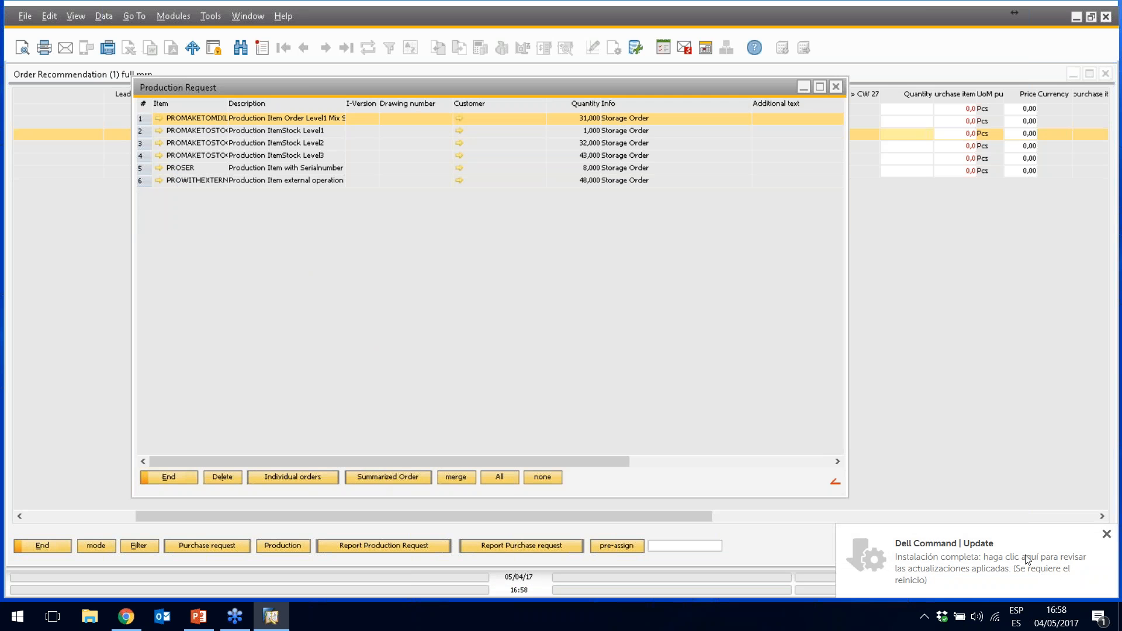
click(1106, 536)
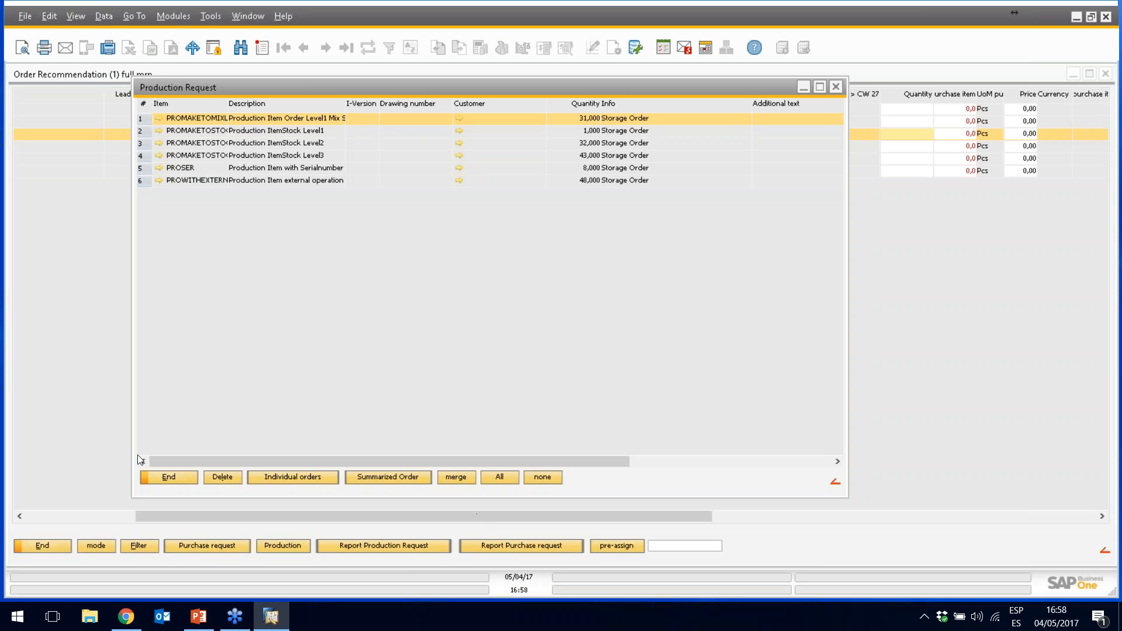
click(168, 478)
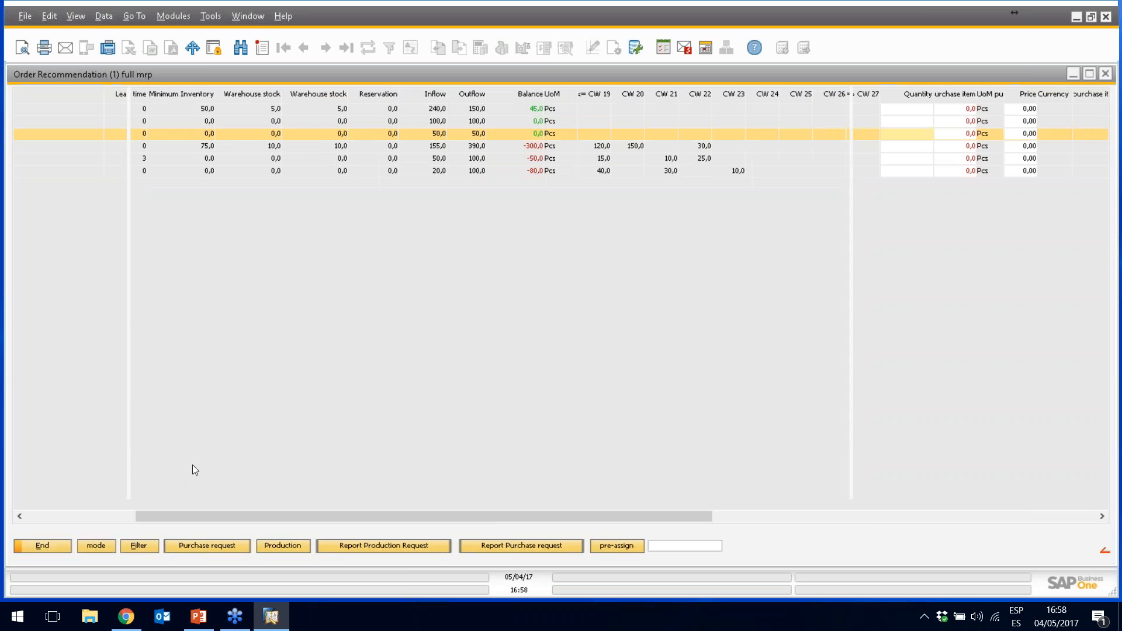
click(41, 544)
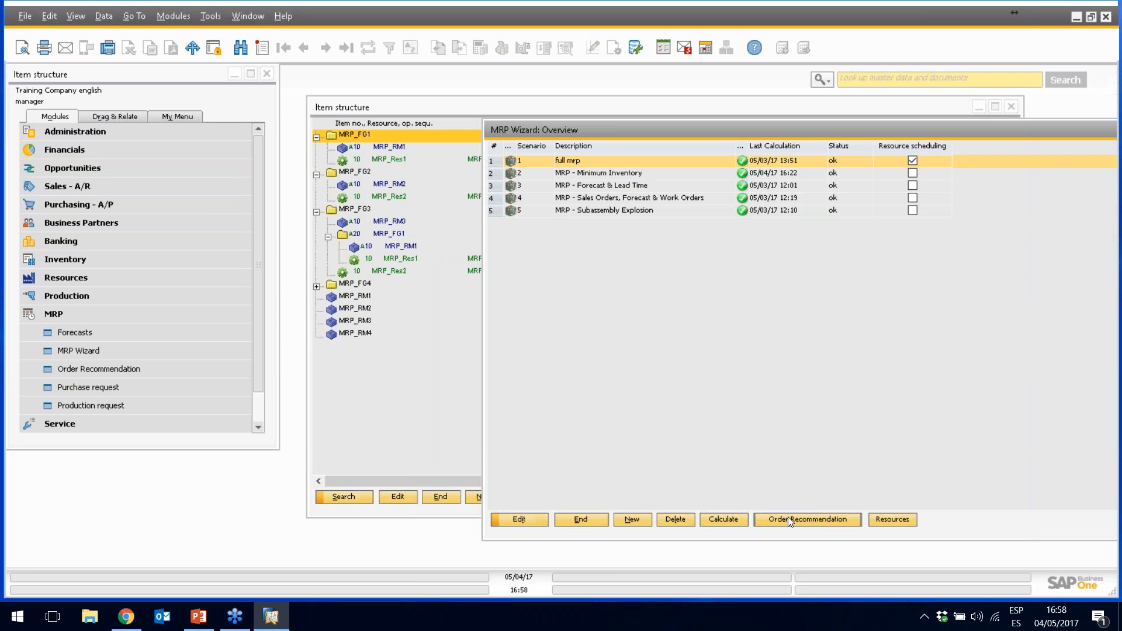
Reopen the full mrp order recommendation, examine the MRP_FG3 inflows and outflows and the production request report, and close it
click(788, 517)
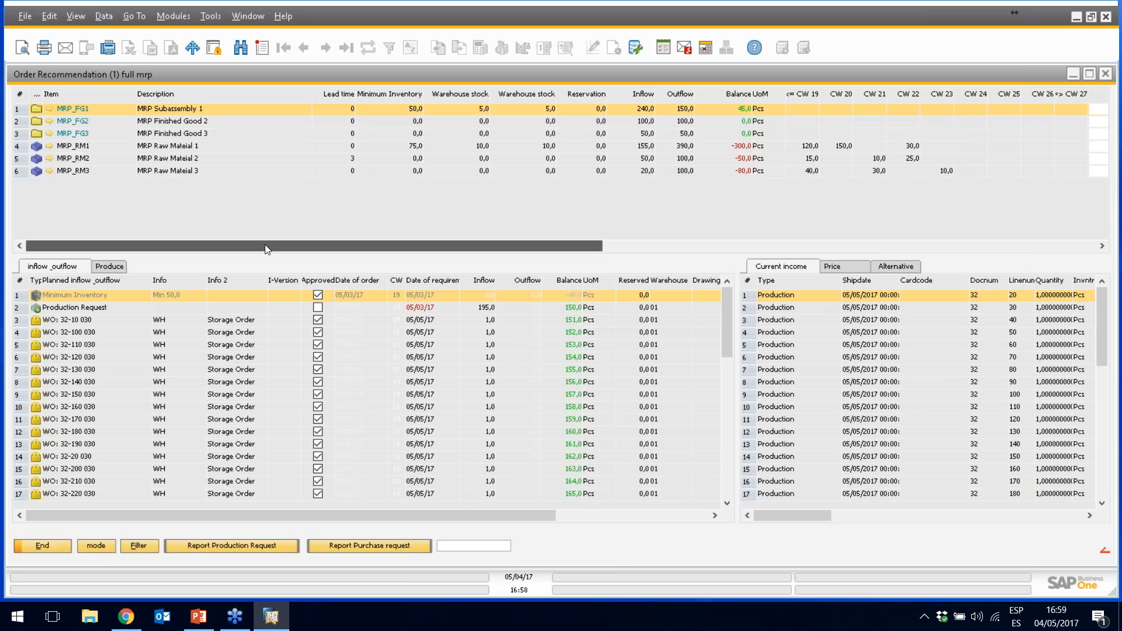
click(70, 134)
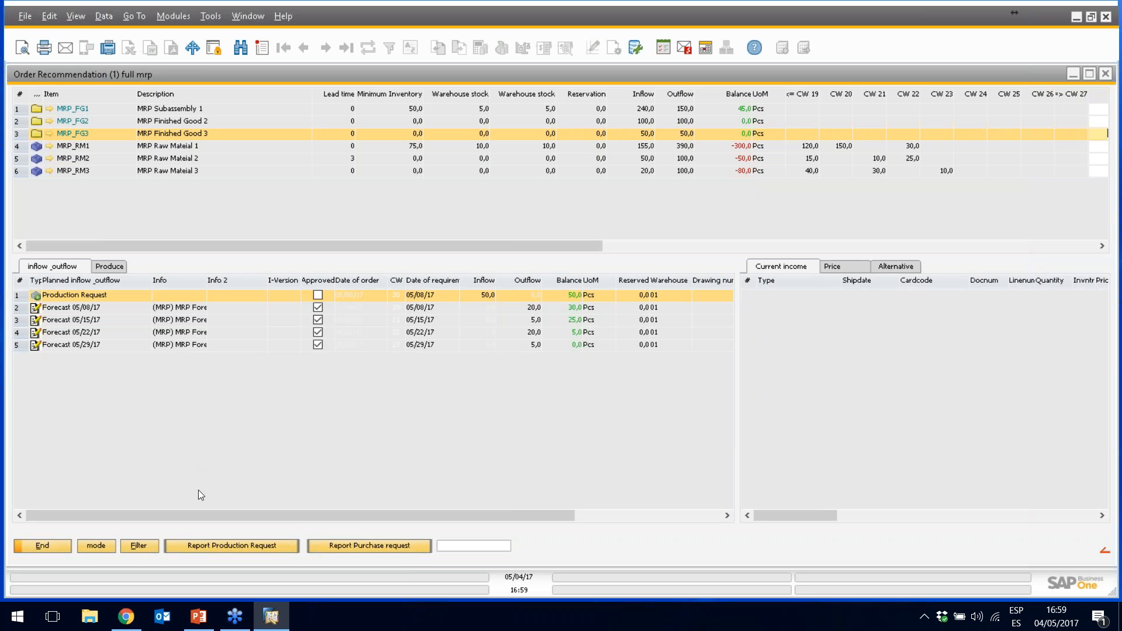
click(240, 546)
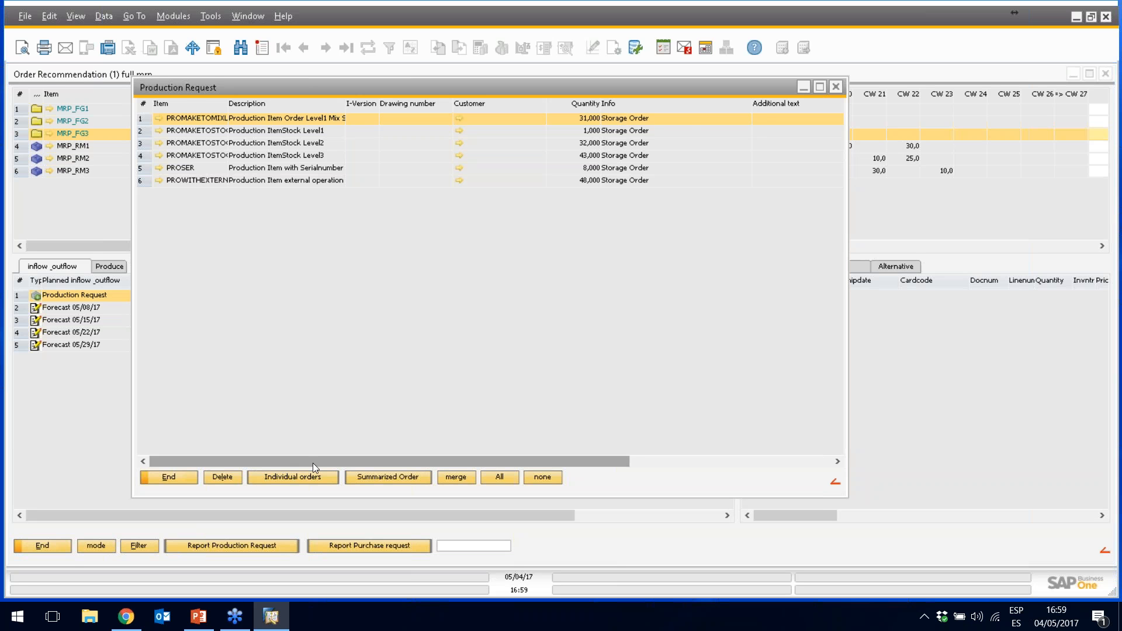
click(178, 478)
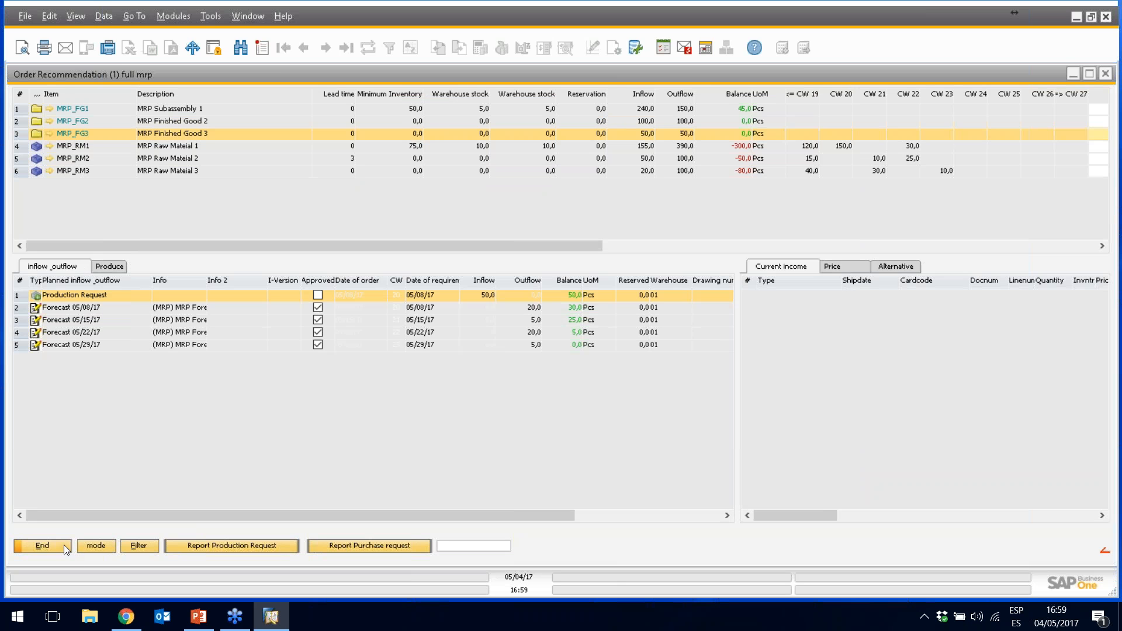
click(42, 545)
Open the production work orders, examine the positions of the MRP_FG1 work order 32, and close the list
click(61, 312)
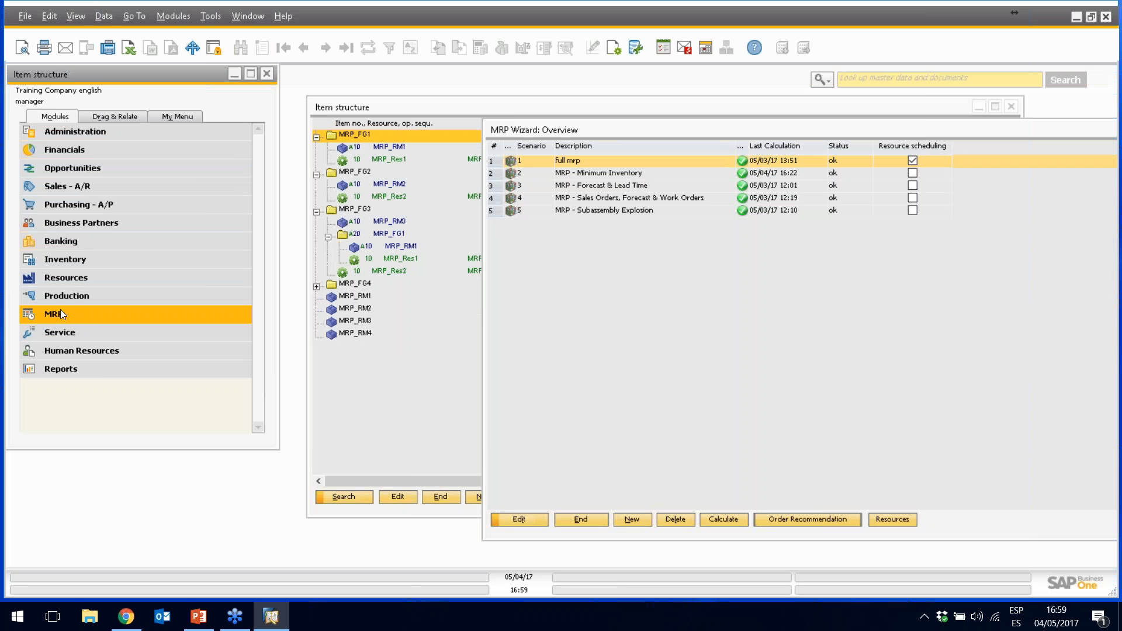
click(61, 296)
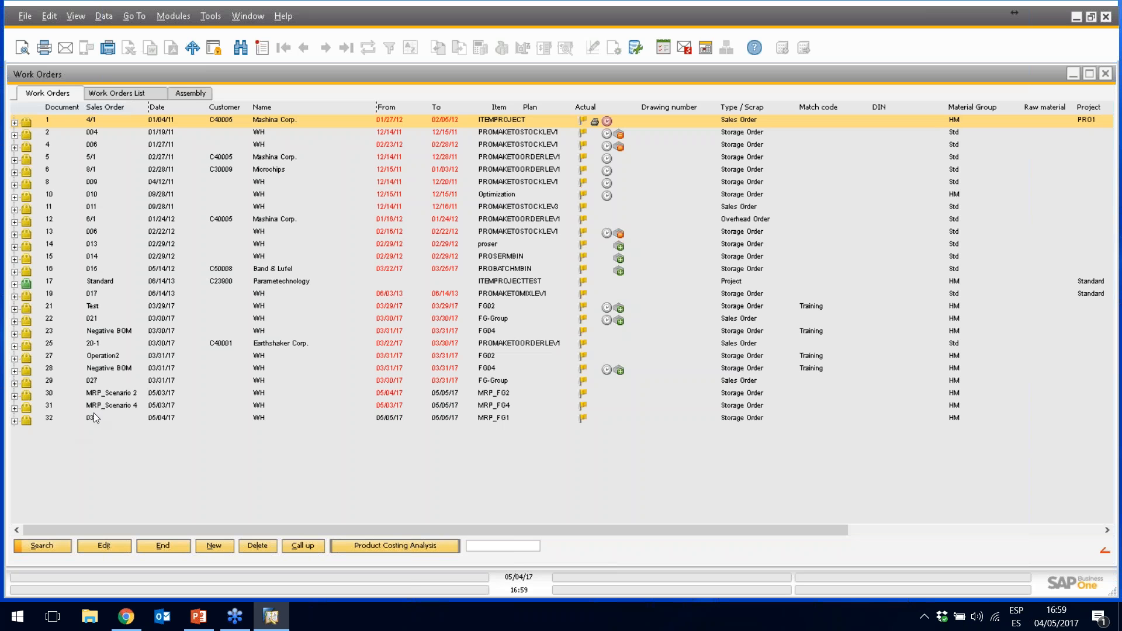
click(16, 421)
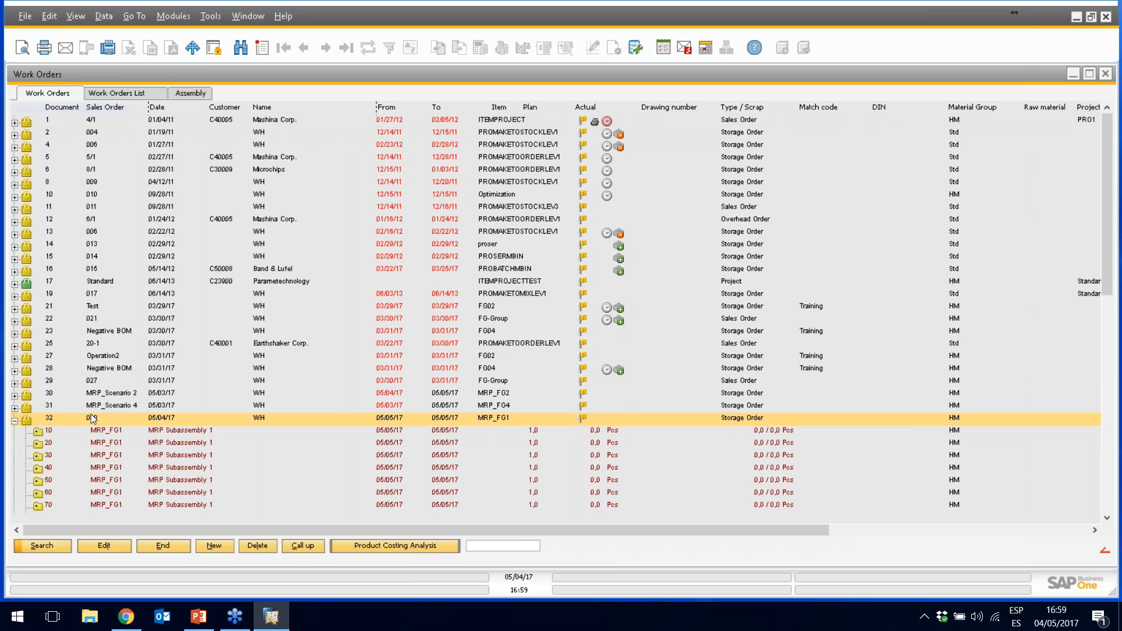
click(15, 421)
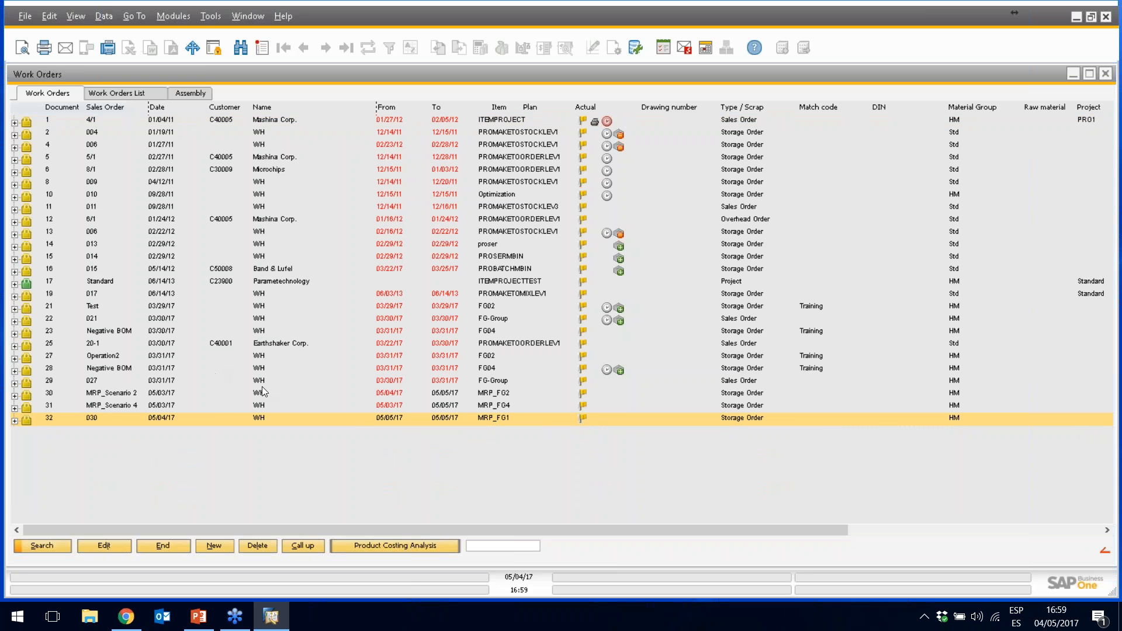
click(159, 545)
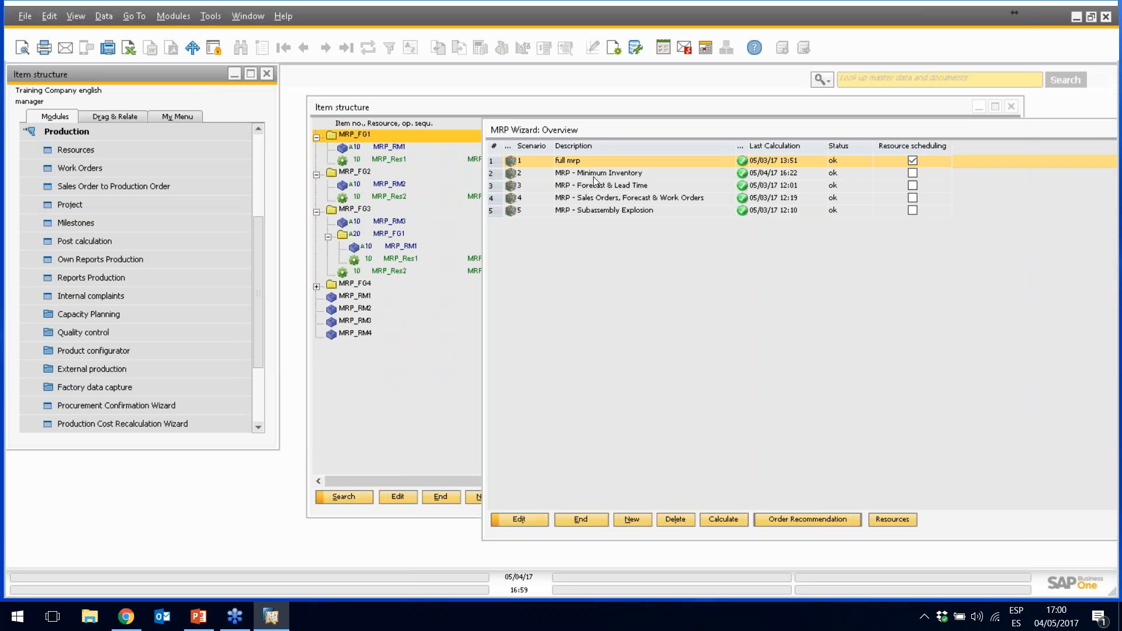